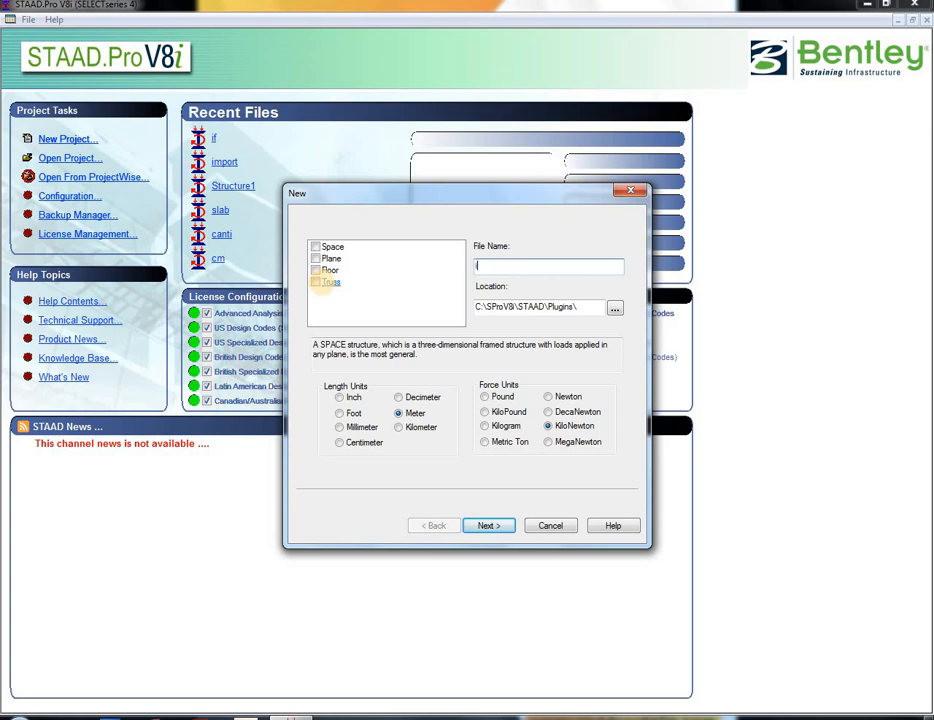
Step: Create a new Space structure file named iso foo in metres and kilonewtons, starting it in the Structure Wizard
text(iso foo)
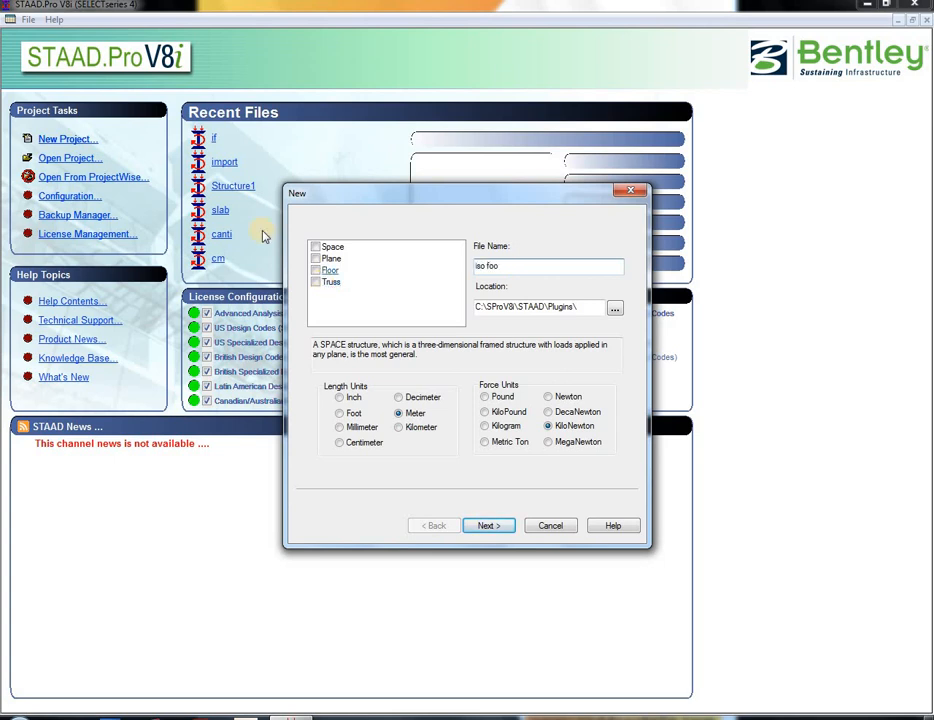
click(316, 248)
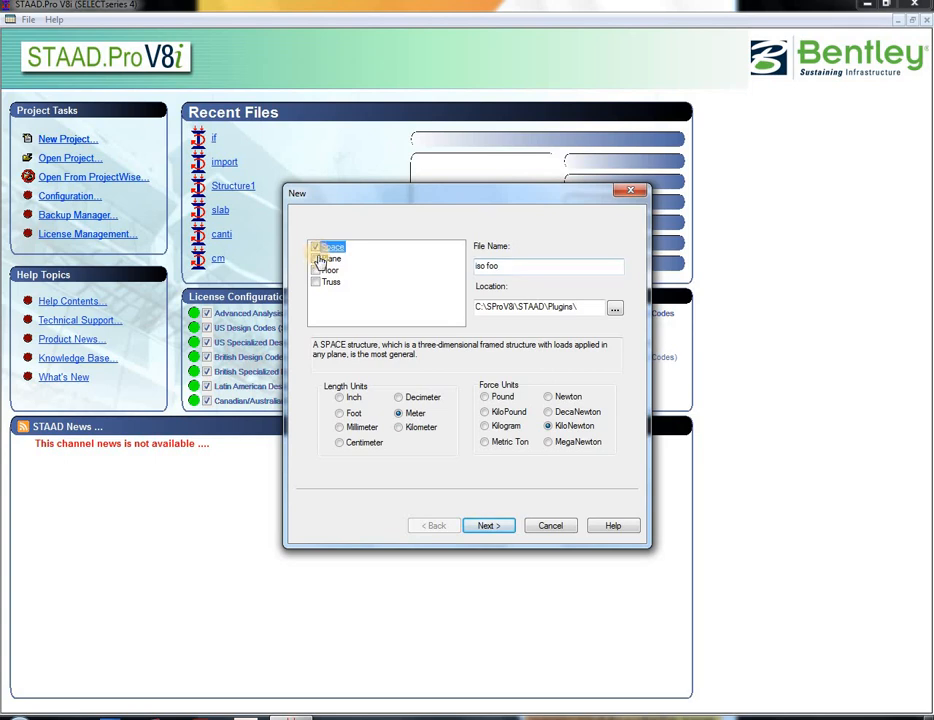
click(489, 527)
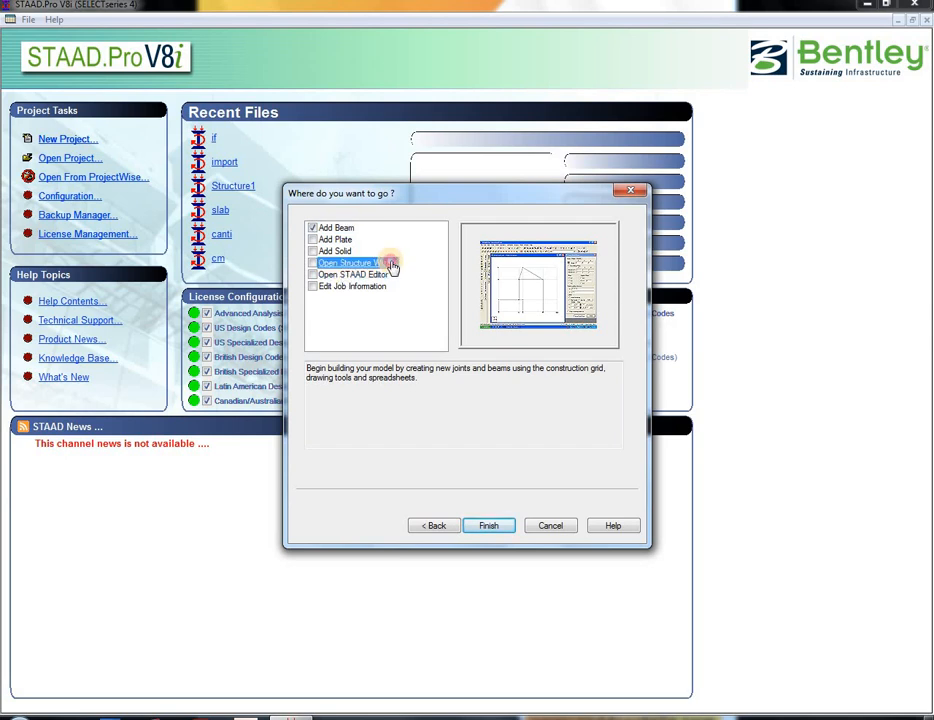
click(391, 266)
click(496, 527)
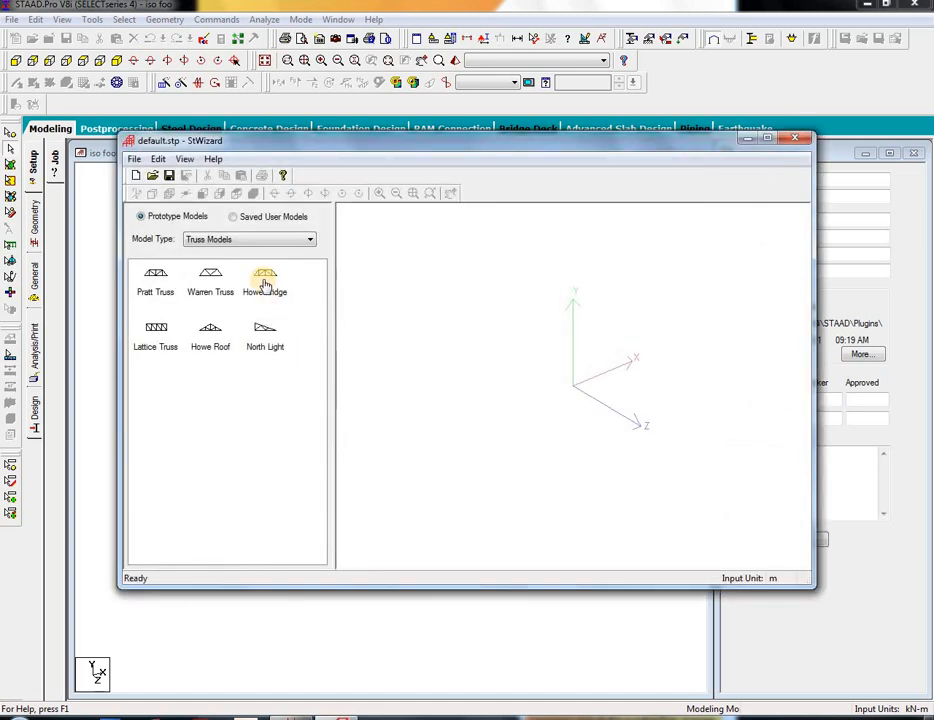
Step: Generate a Bay Frame from the Frame Models, 12 m long, 15 m high and 12 m wide, with 4, 5 and 4 bays
click(273, 242)
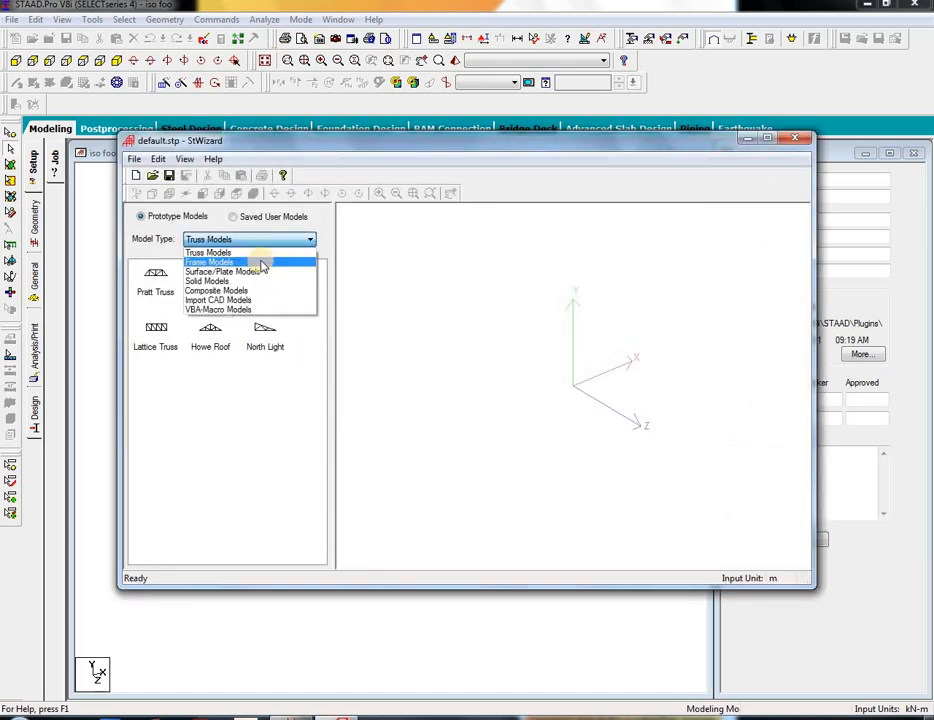
click(261, 259)
click(262, 268)
drag(156, 276, 515, 380)
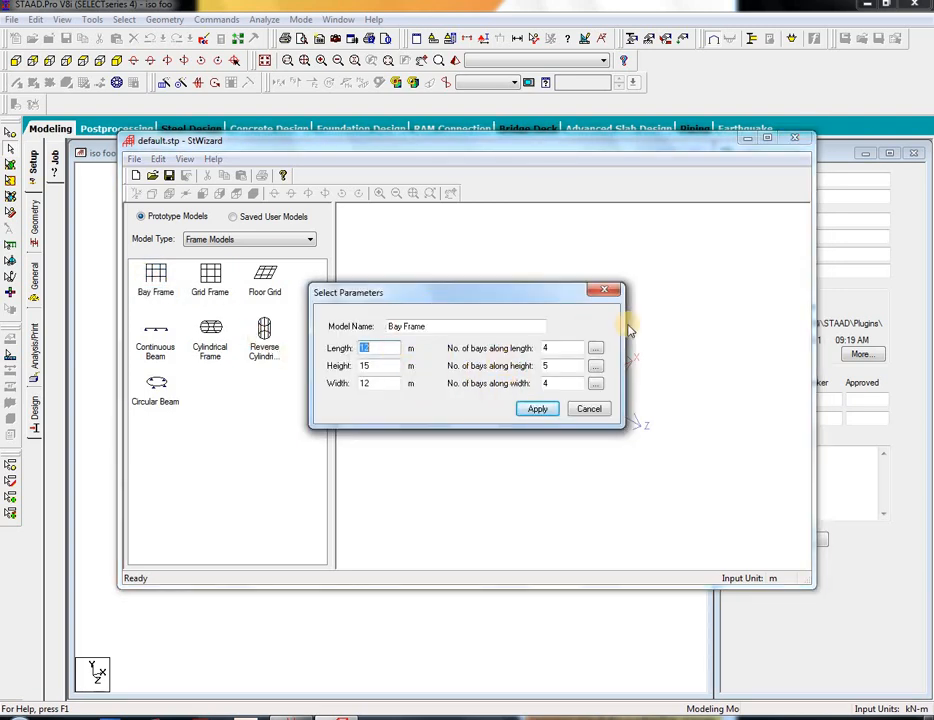
click(535, 410)
drag(533, 412, 740, 273)
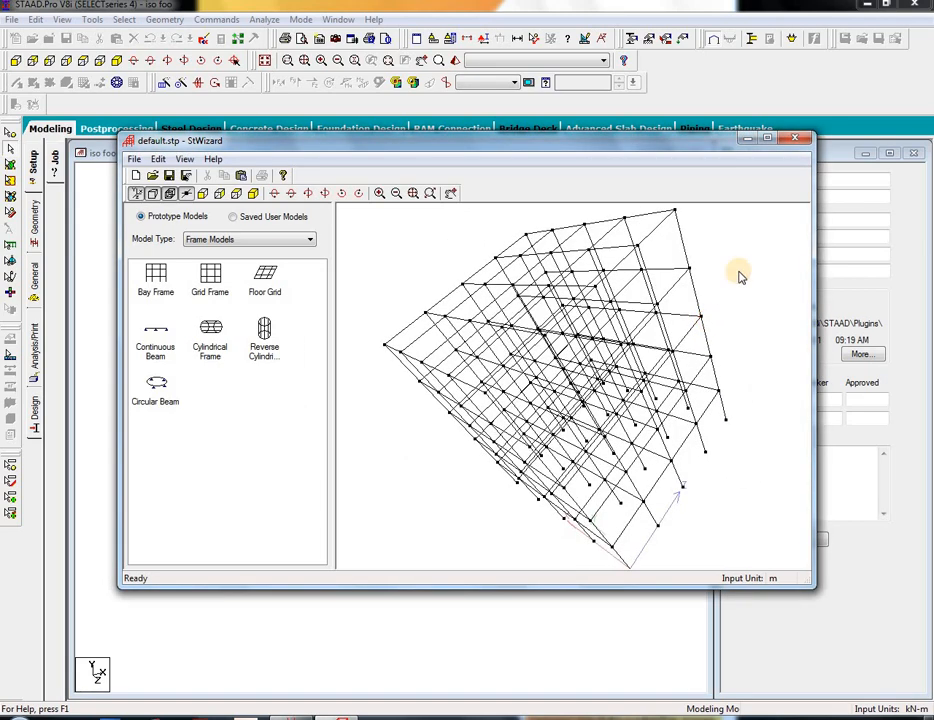
Step: Transfer the bay frame prototype from the wizard into the main model with X, Y and Z offsets of 0 m
click(795, 133)
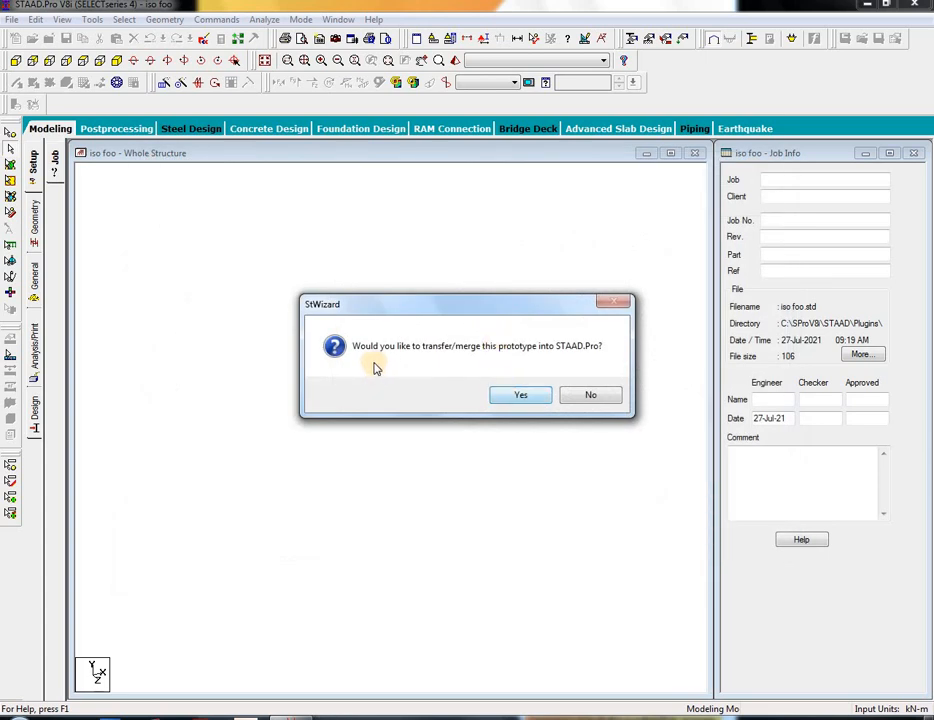
click(515, 395)
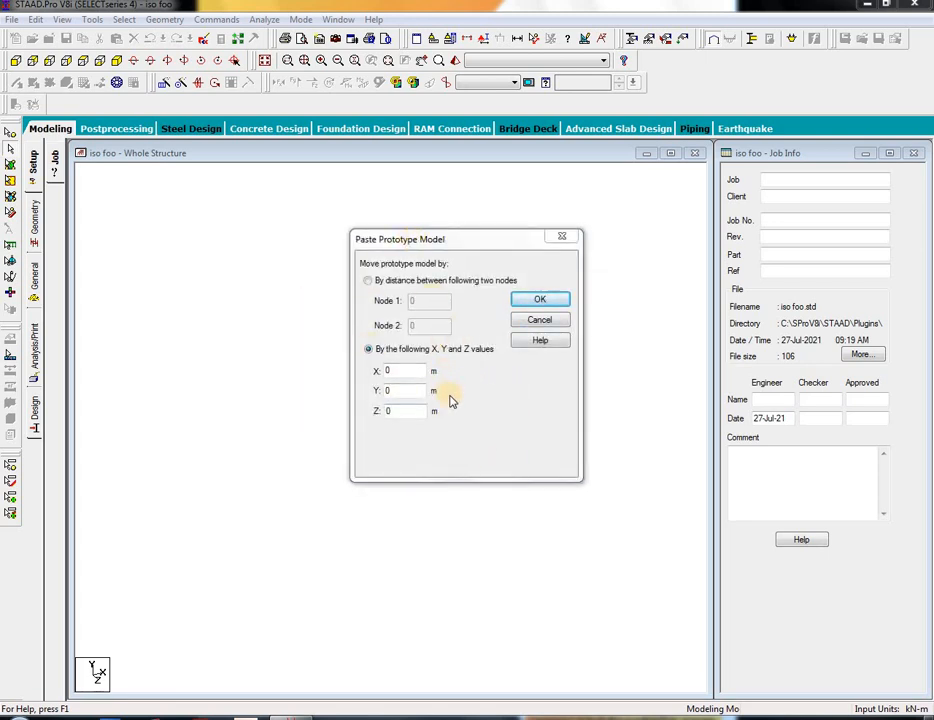
click(540, 301)
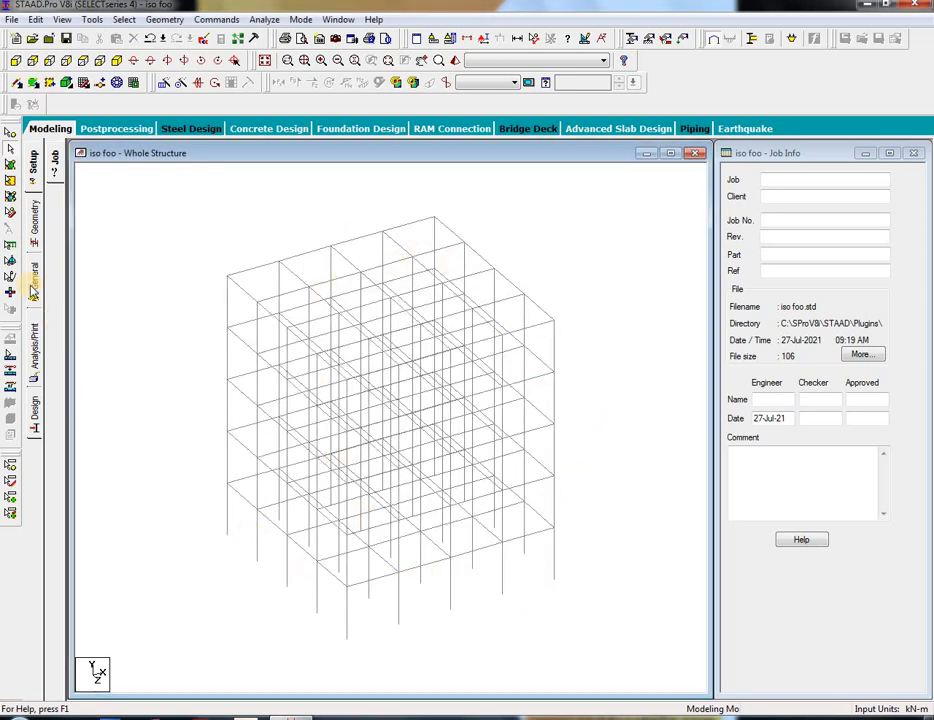
Step: Define a rectangular concrete section with YD 0.4 m and ZD 0.4 m
click(33, 285)
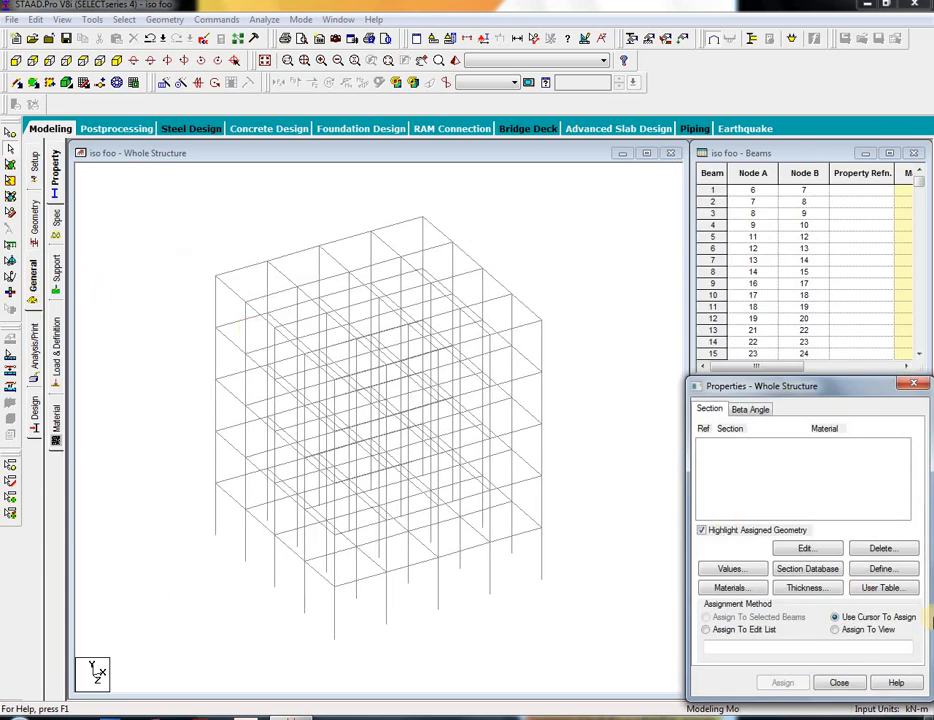
click(881, 568)
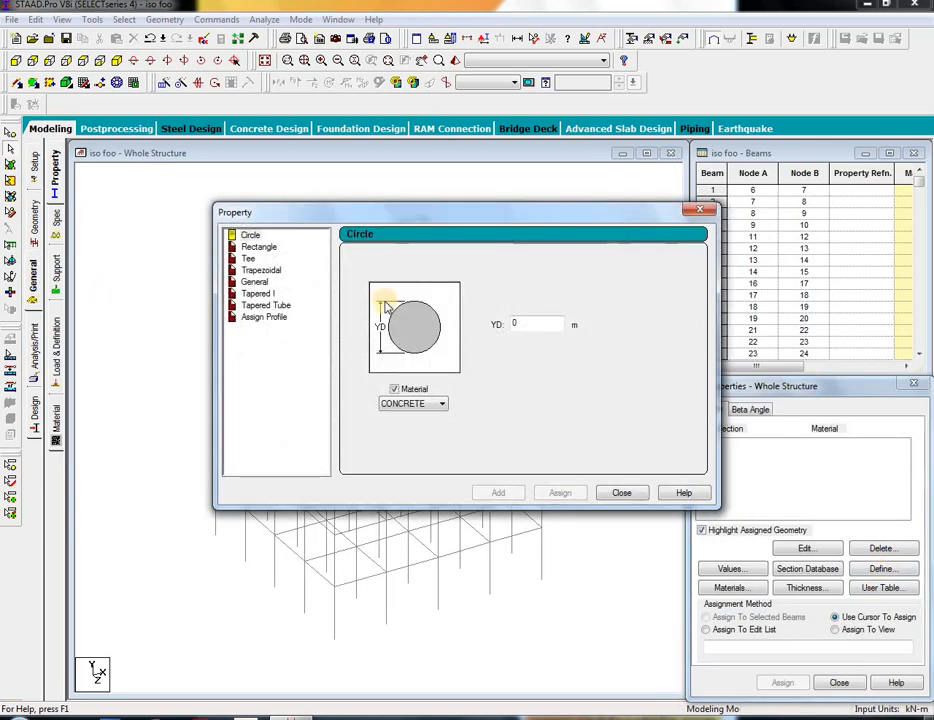
click(258, 247)
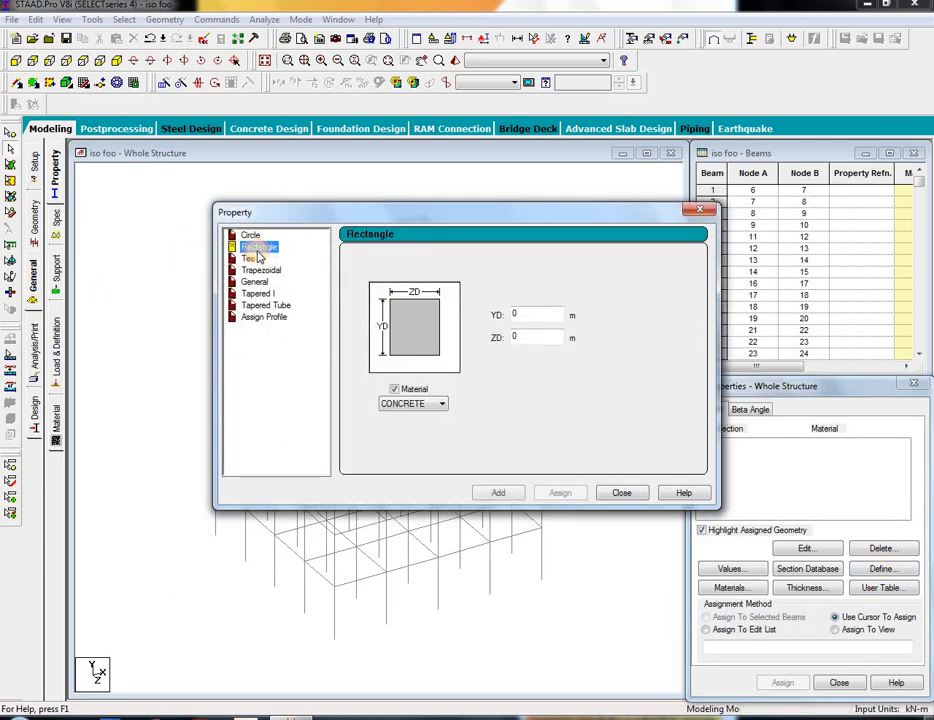
click(529, 315)
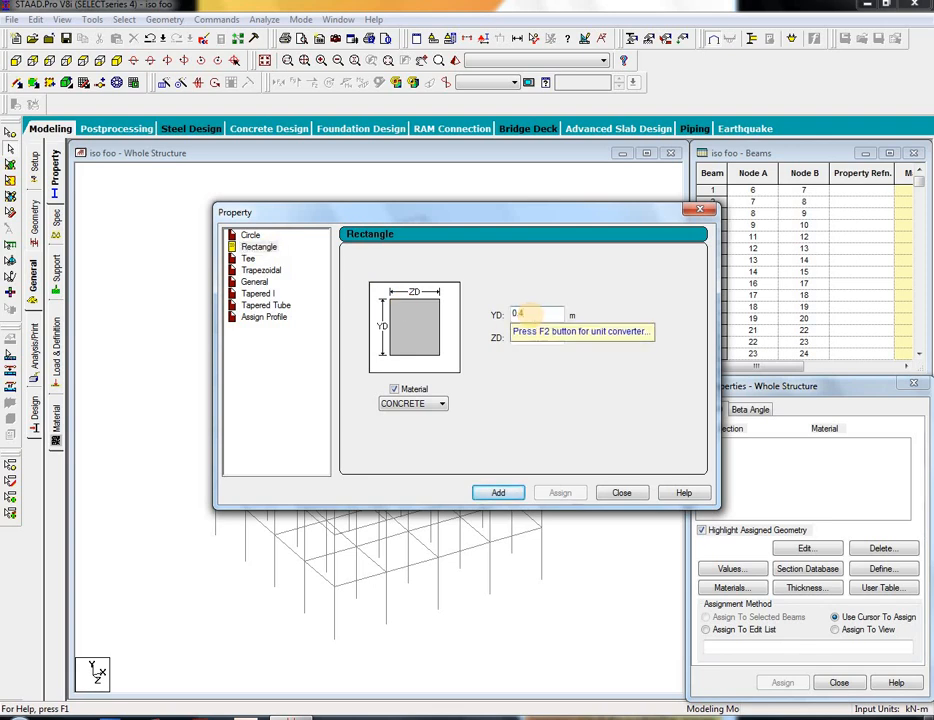
click(546, 340)
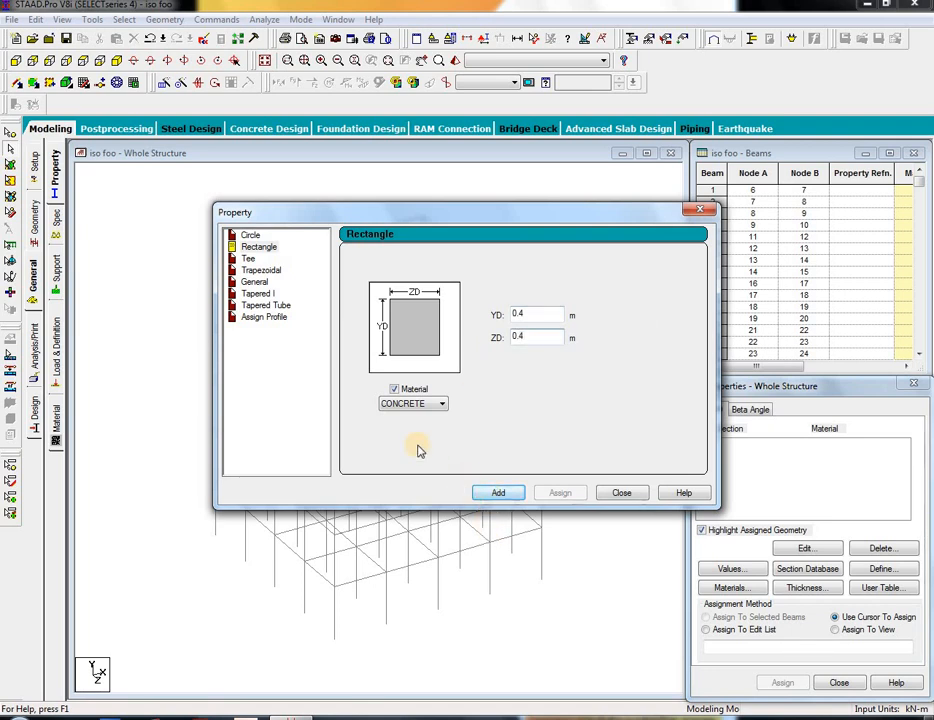
click(509, 495)
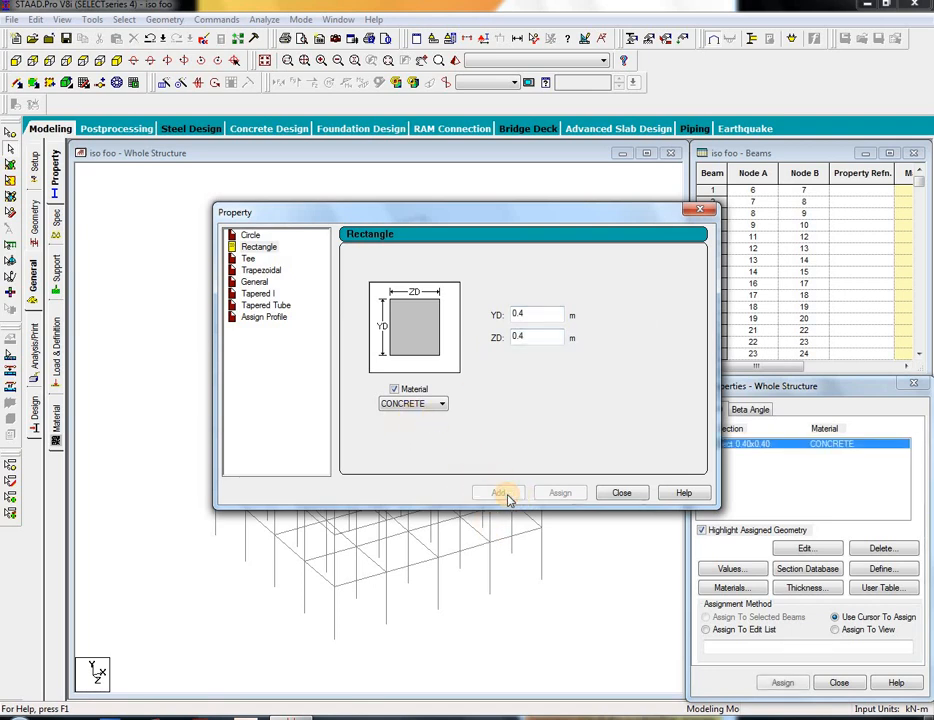
Step: Add a second rectangular concrete section with YD 0.3 m and ZD 0.3 m, and finish defining sections
click(538, 314)
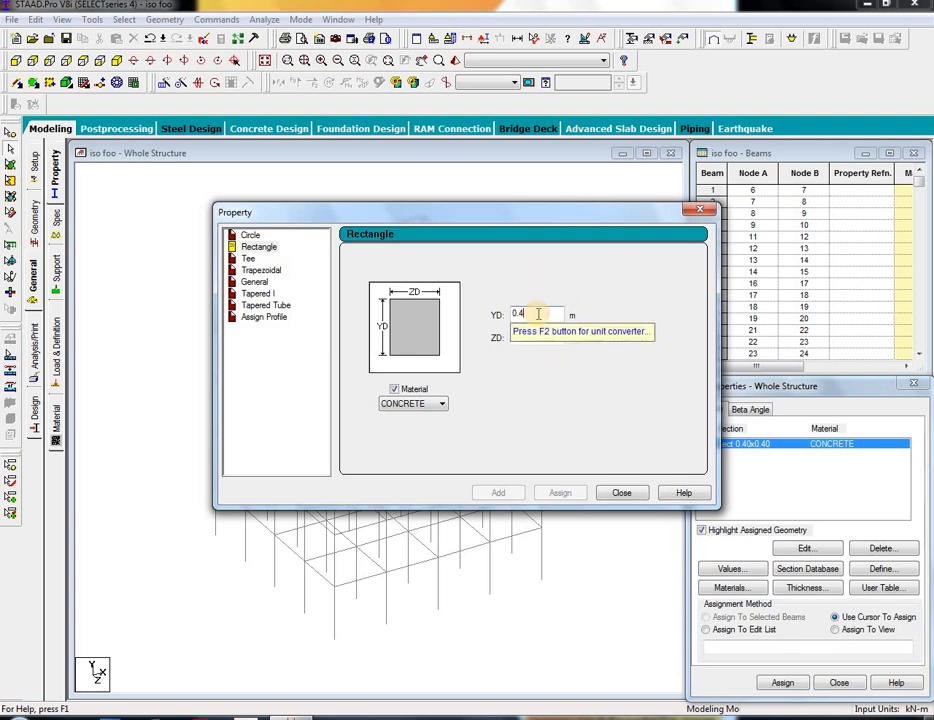
key(BackSpace)
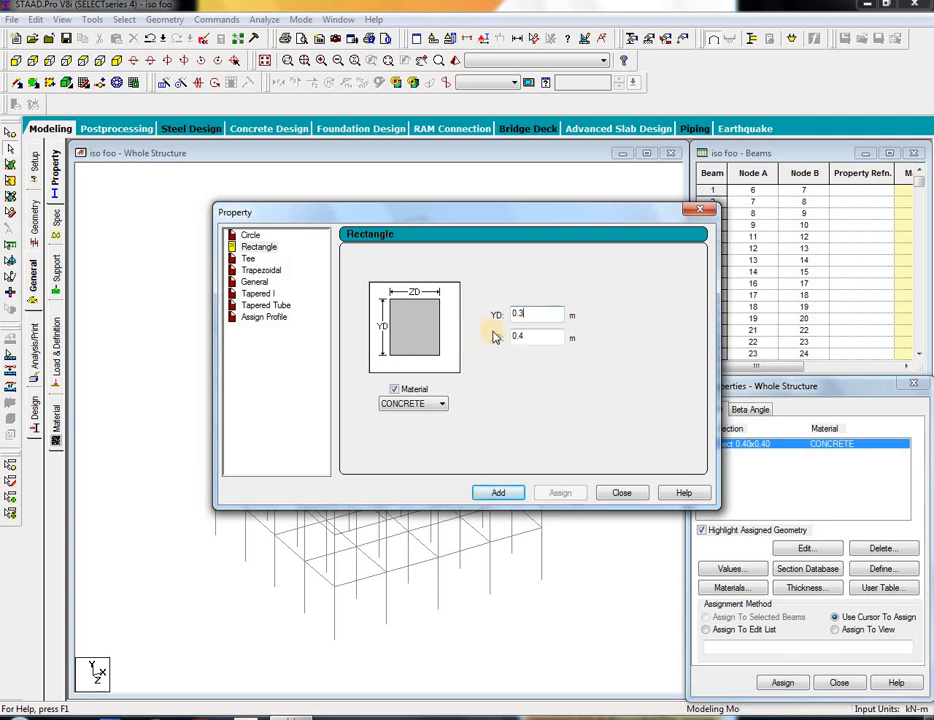
click(544, 336)
key(BackSpace)
key(BackSpace)
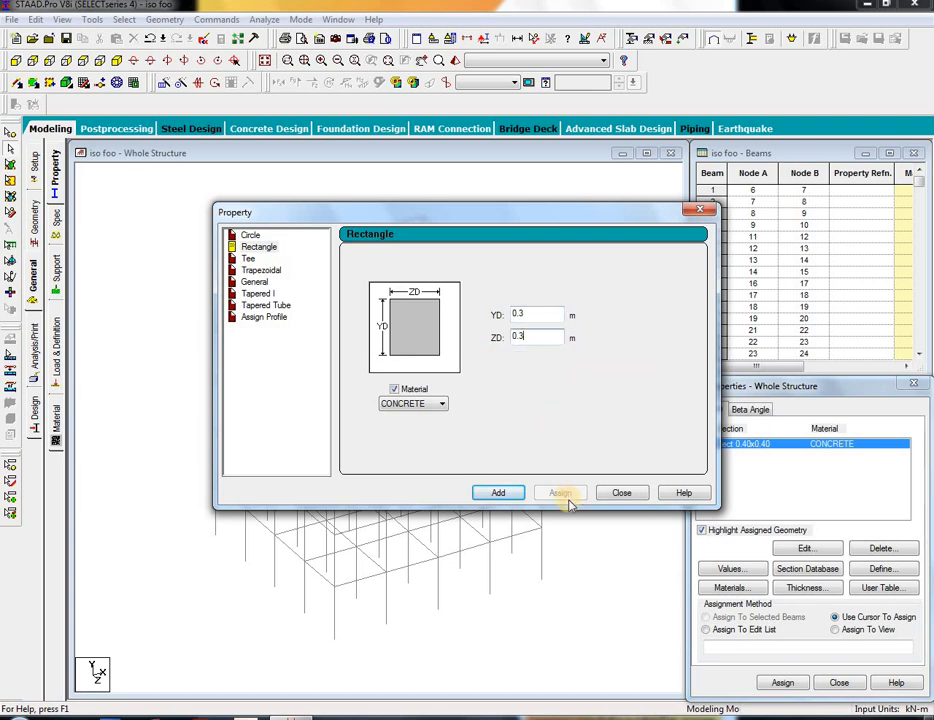
click(502, 493)
click(620, 493)
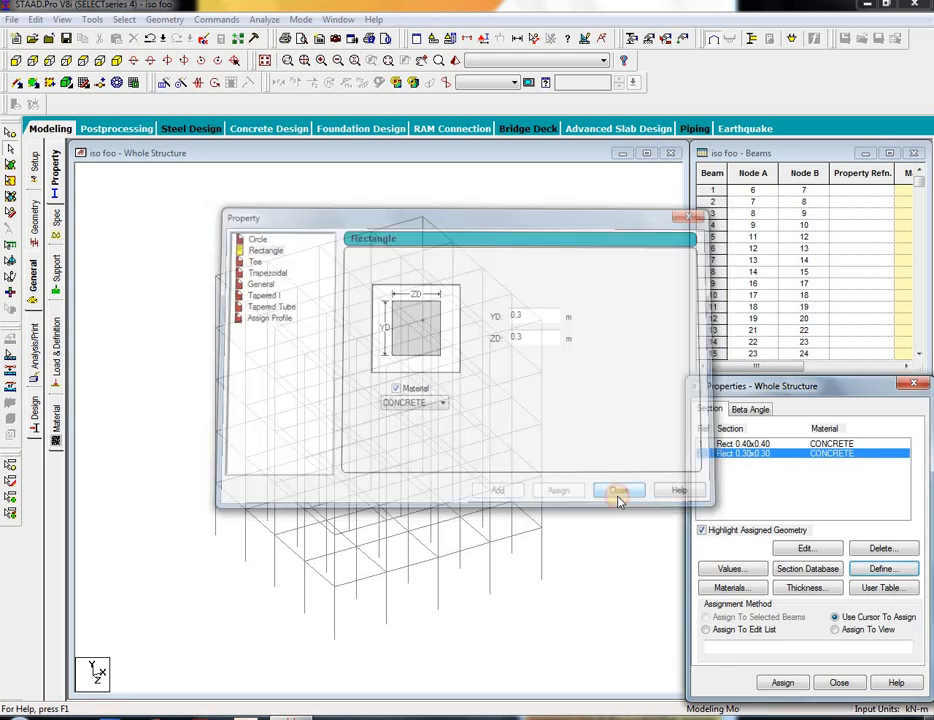
Step: Assign the Rect 0.40x0.40 section to all members parallel to Y
click(728, 444)
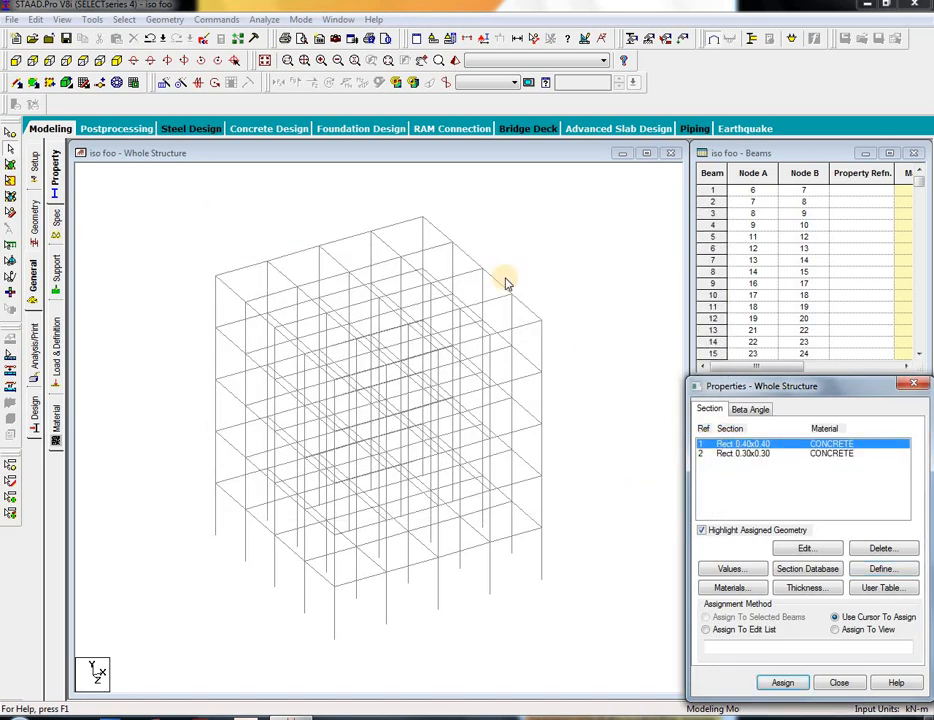
click(124, 20)
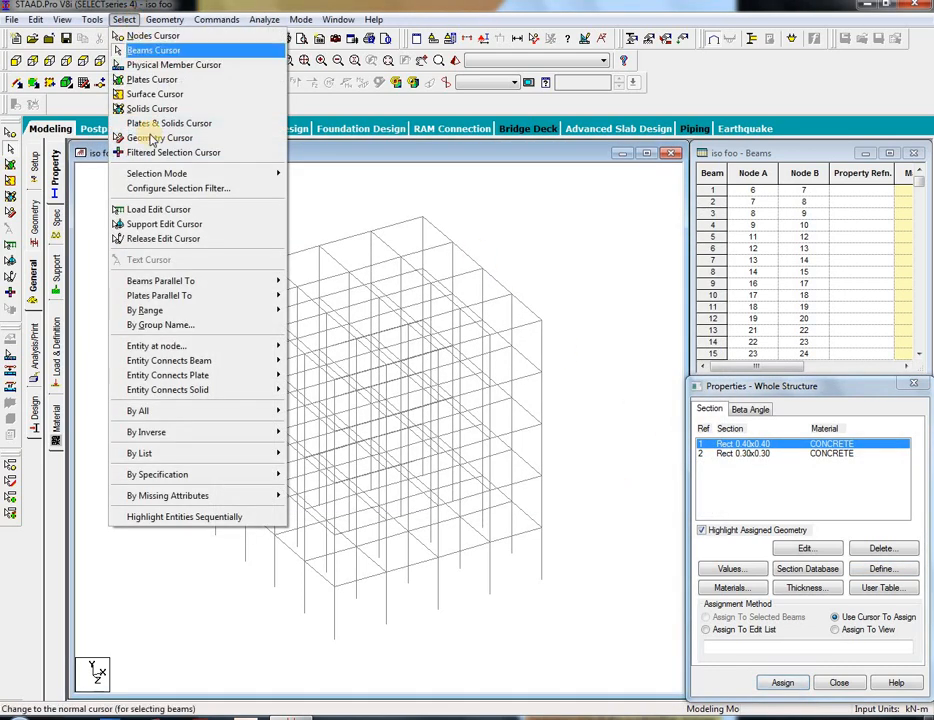
mouse_move(188, 282)
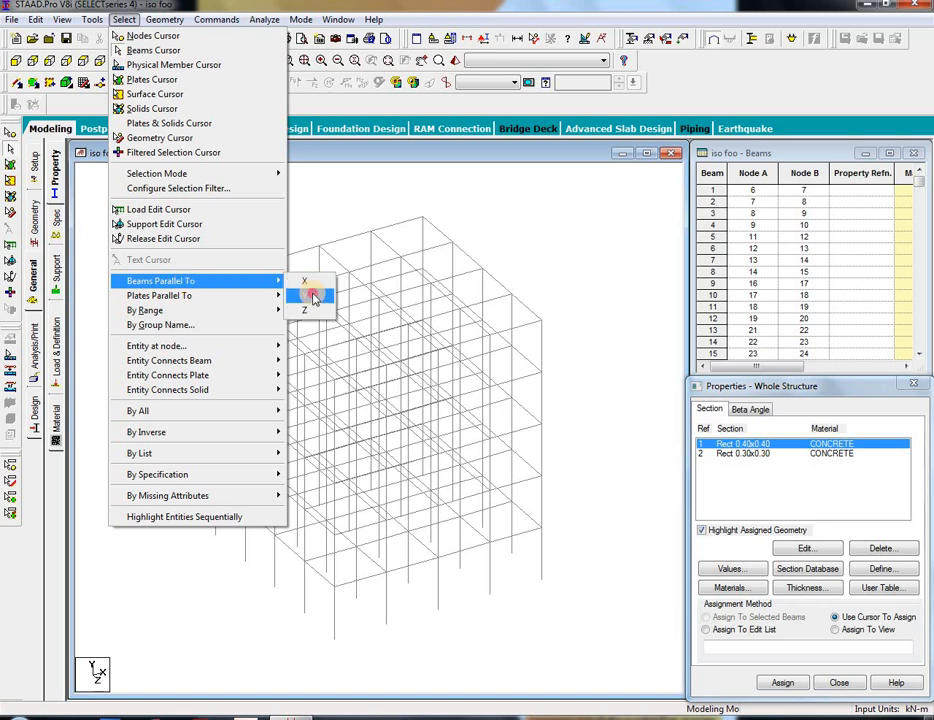
click(308, 236)
click(705, 618)
click(770, 683)
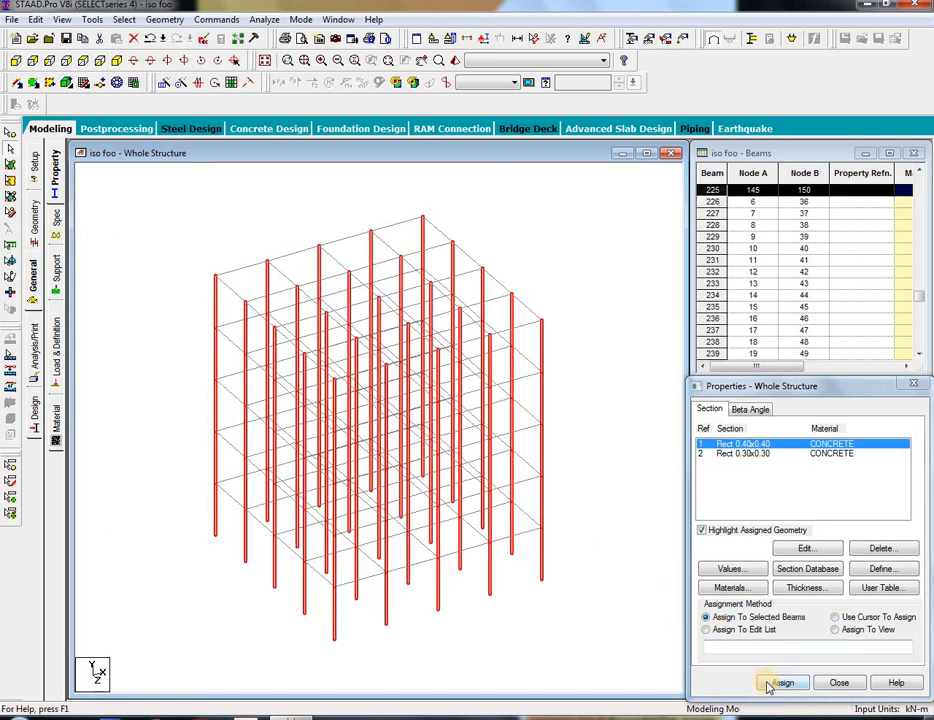
click(822, 576)
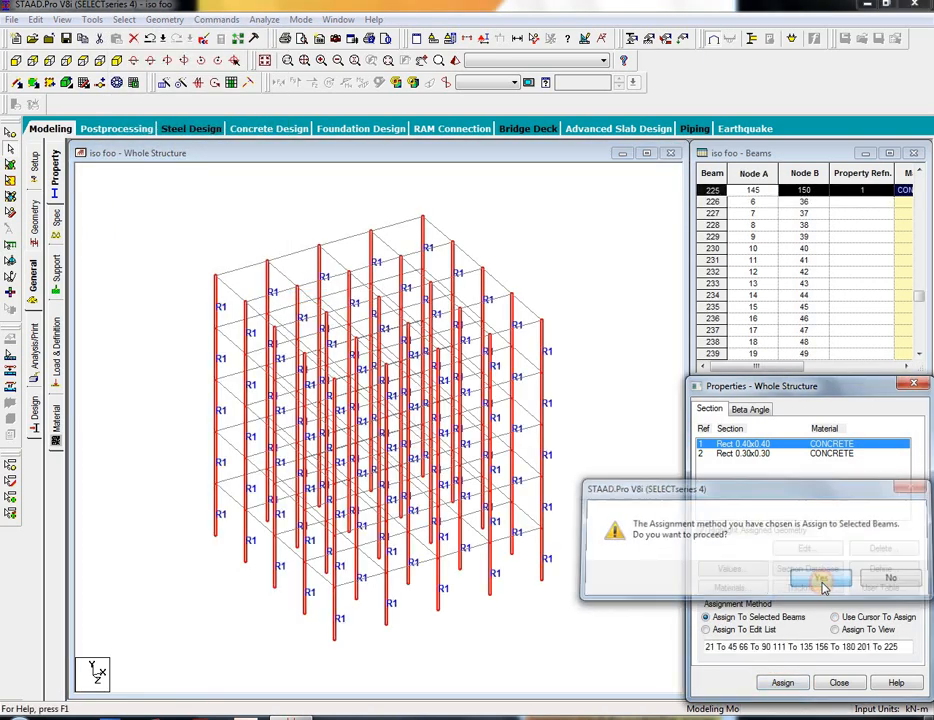
Step: Assign the Rect 0.30x0.30 section to all beams parallel to X and Z
click(745, 454)
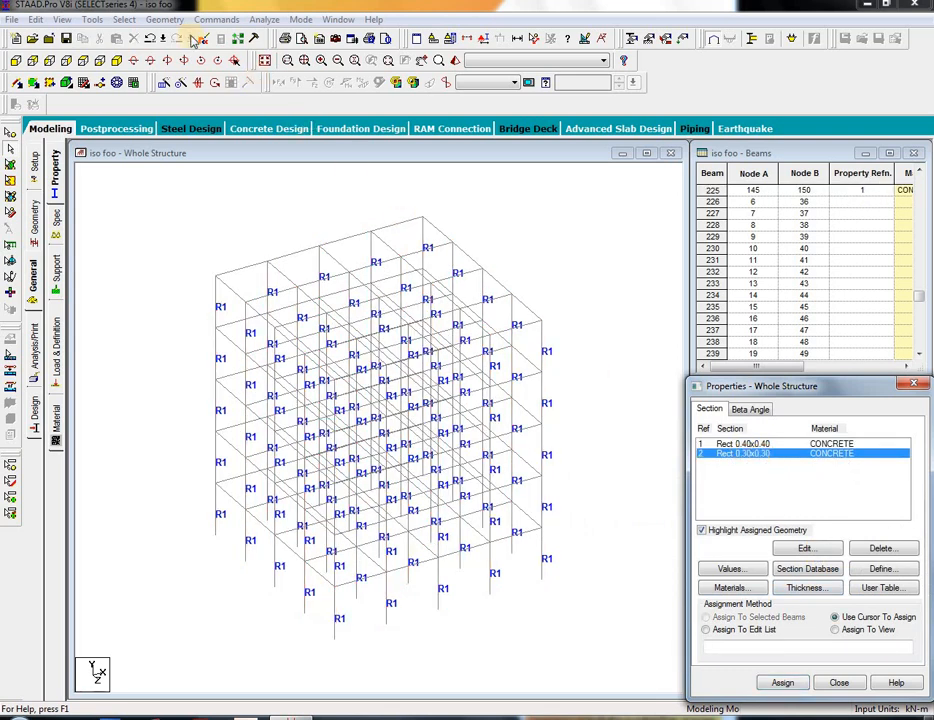
click(125, 20)
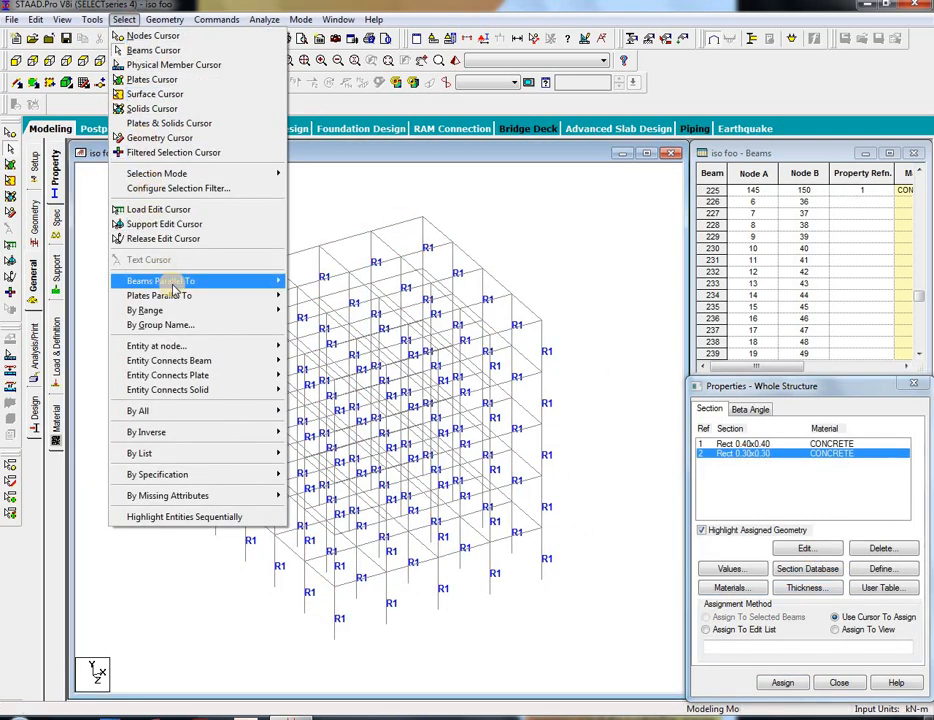
mouse_move(238, 287)
click(297, 284)
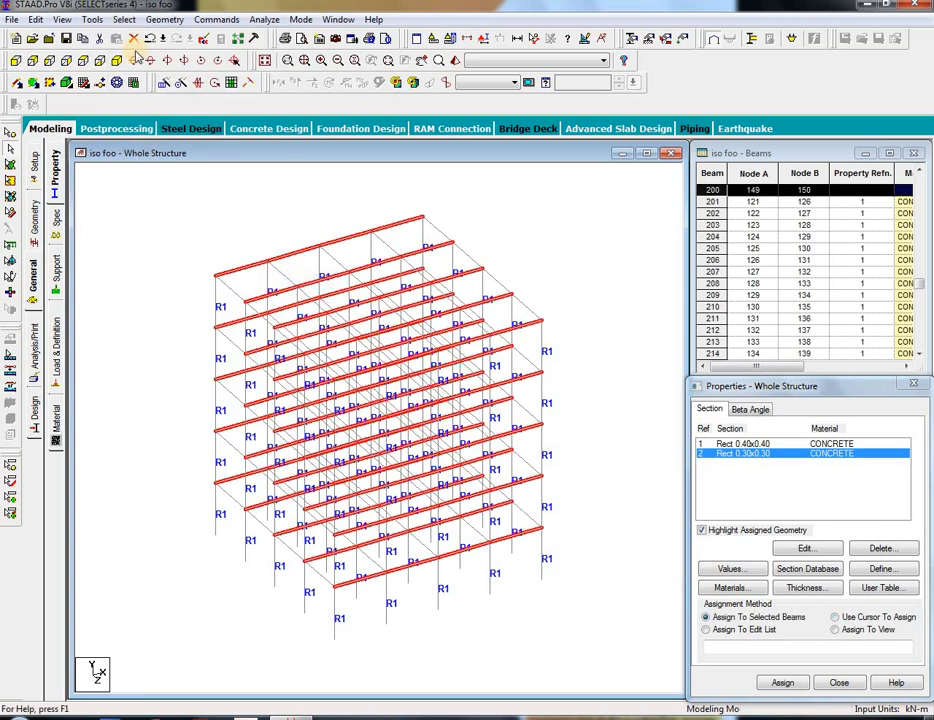
click(125, 20)
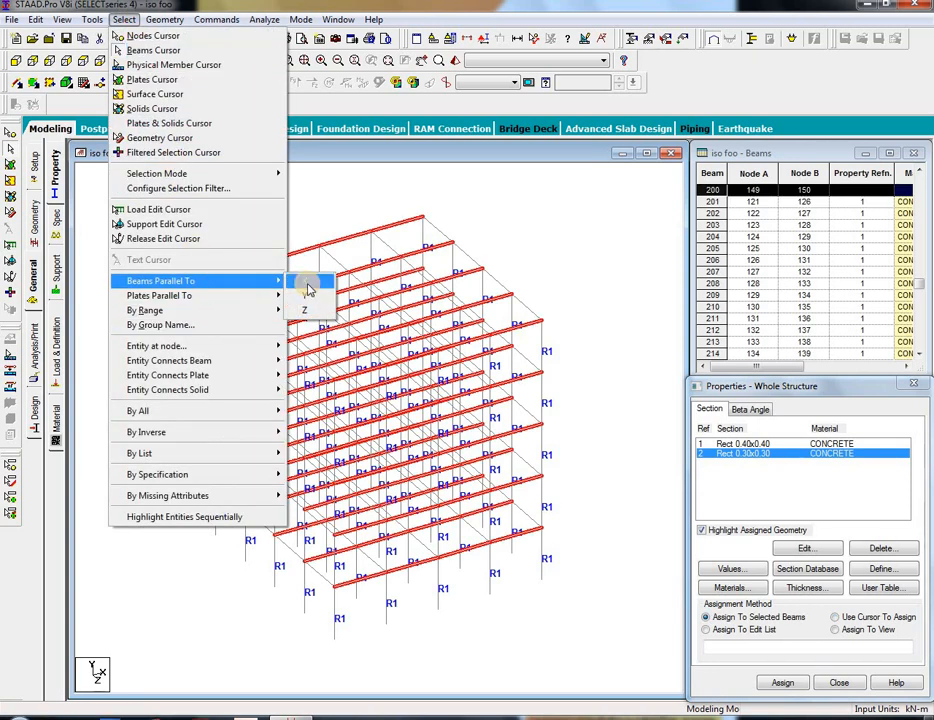
click(309, 311)
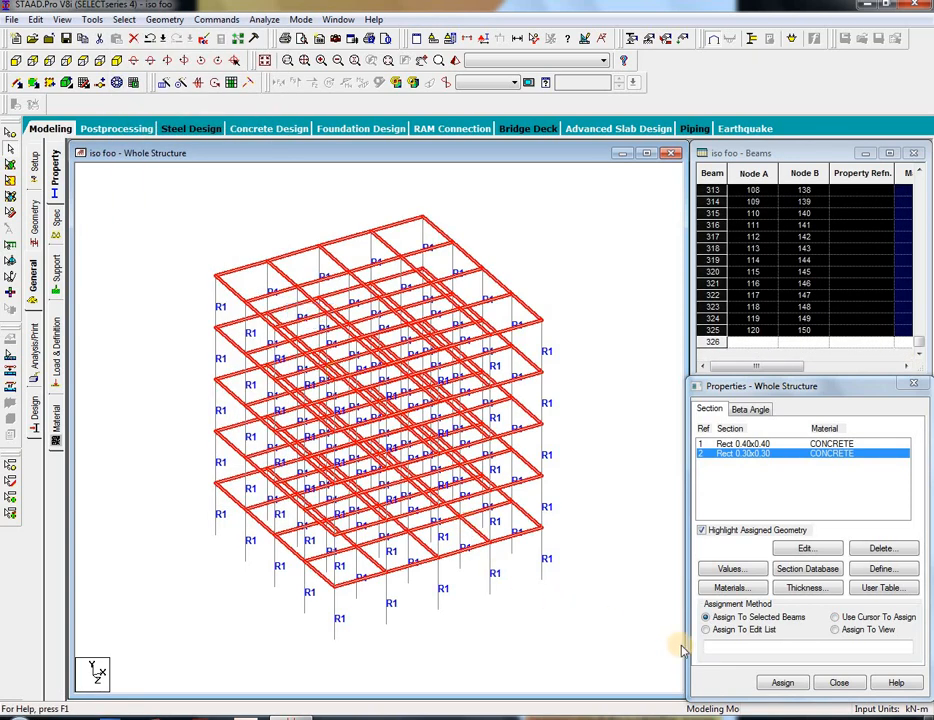
click(780, 683)
click(843, 582)
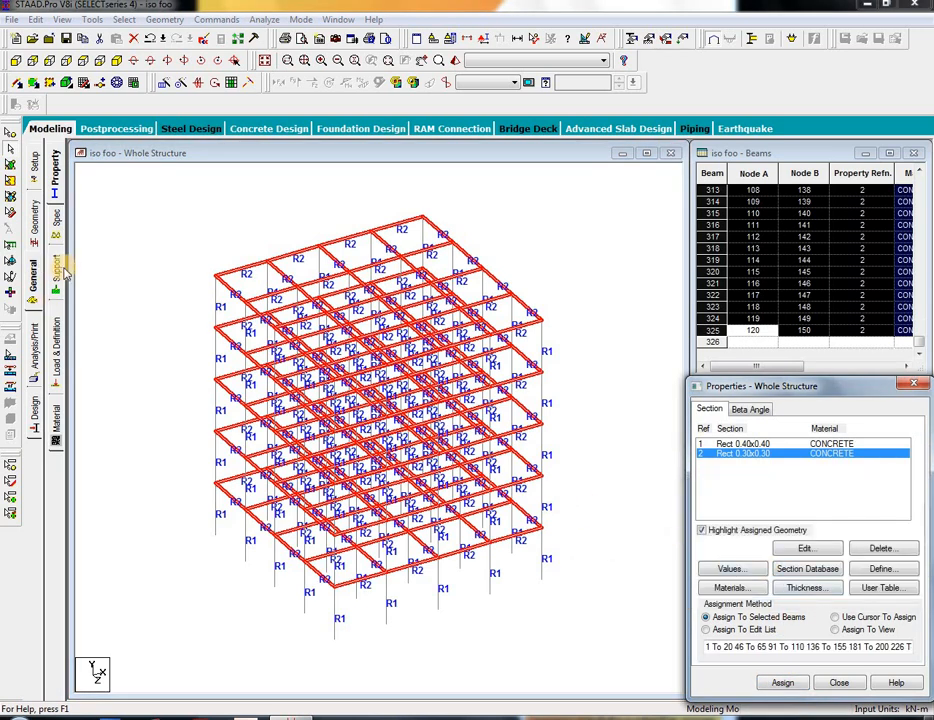
Step: Create a fixed support and select it in the list of supports for assignment
click(52, 276)
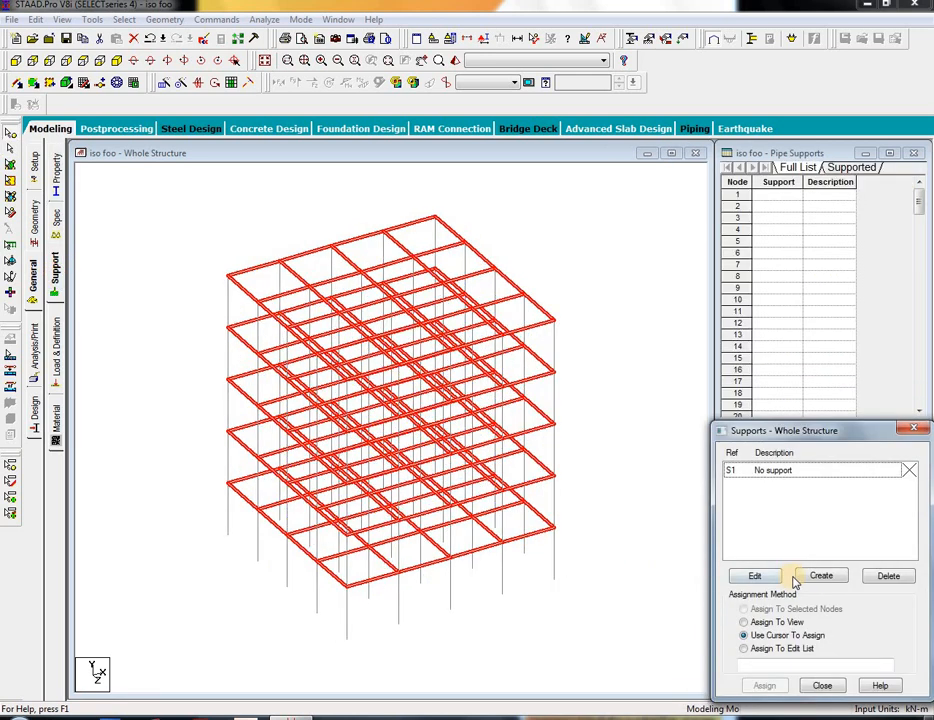
click(820, 577)
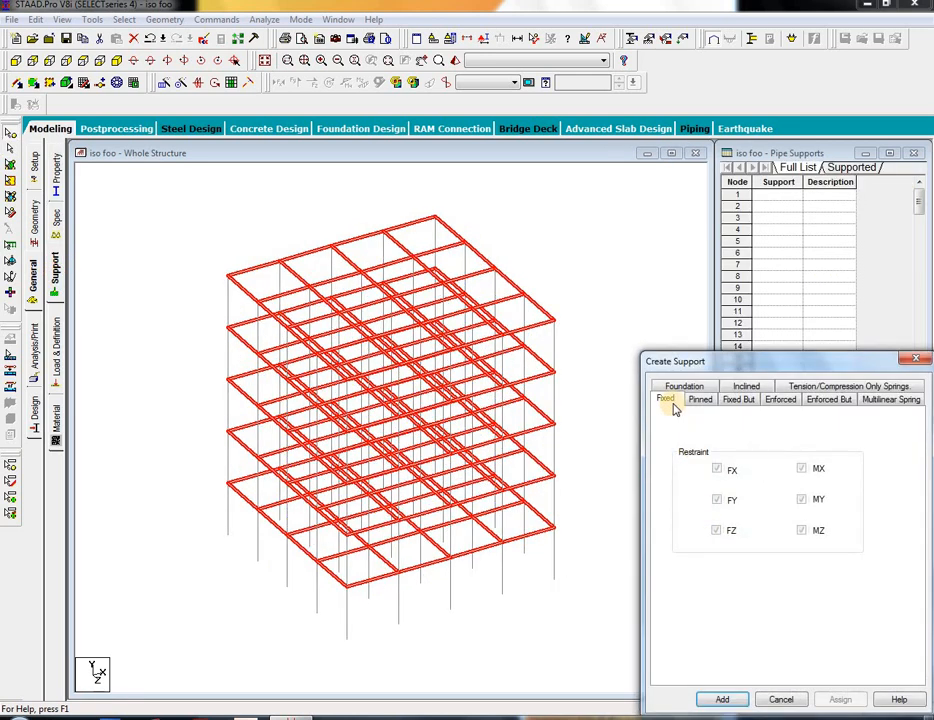
click(731, 700)
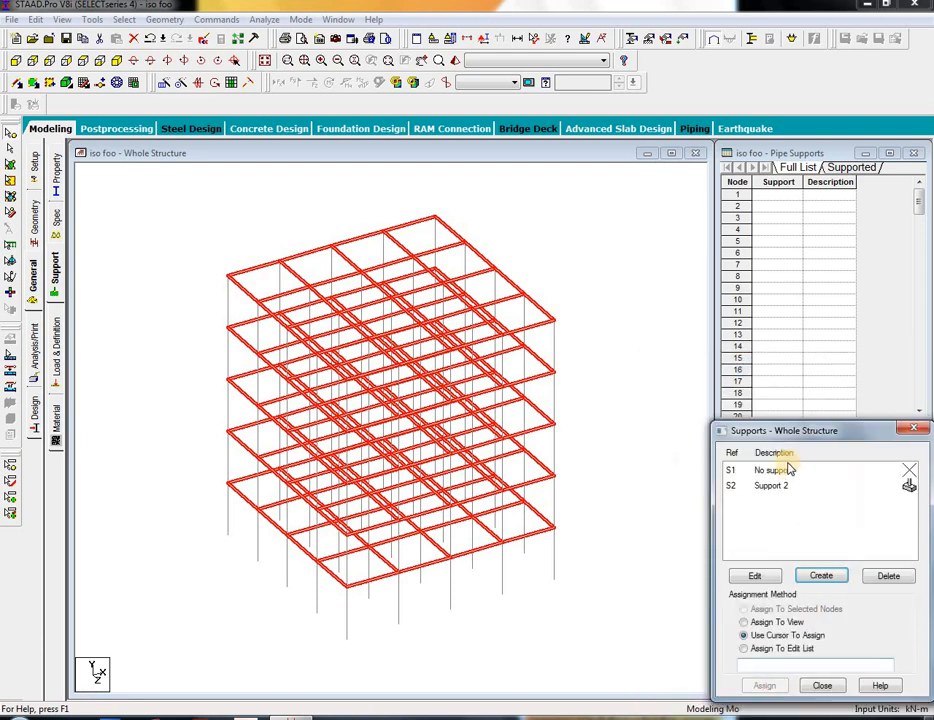
click(787, 486)
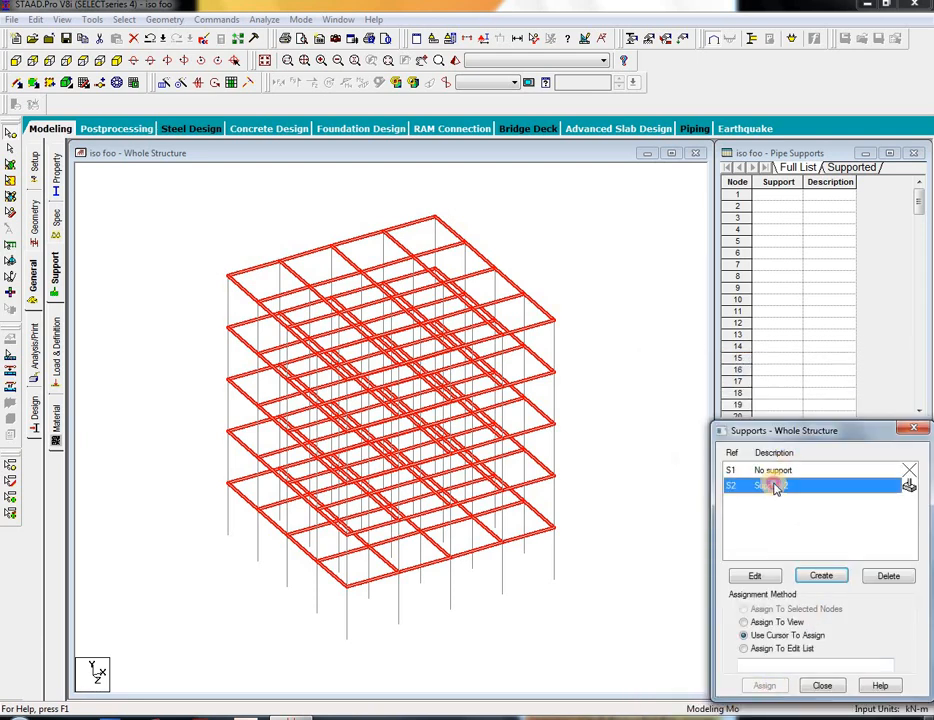
Step: Assign the fixed Support 2 to all base nodes of the structure, selecting them in the front elevation view
click(14, 61)
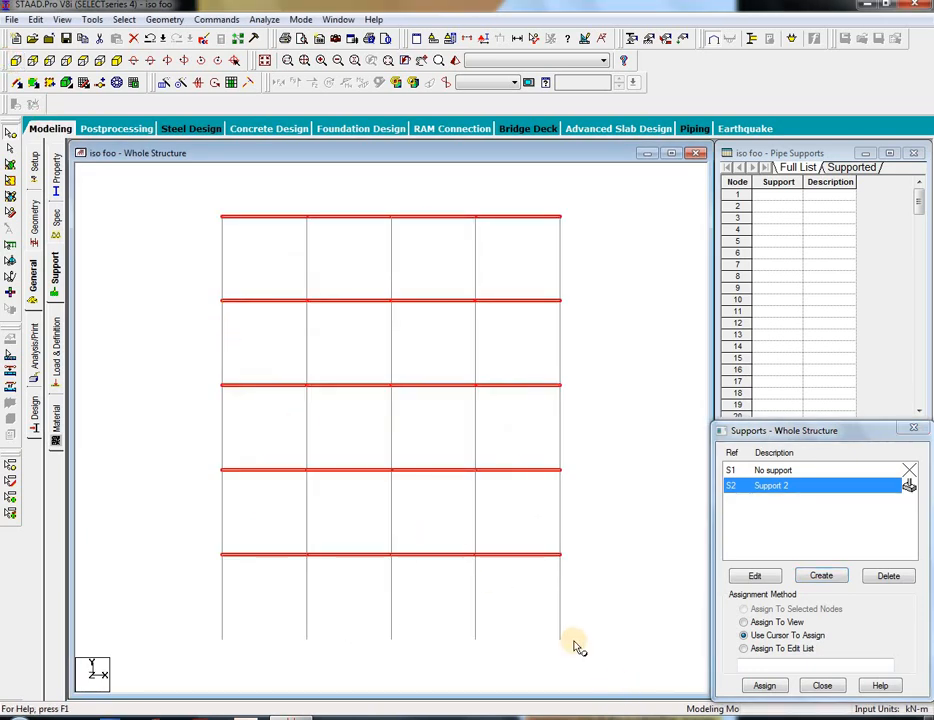
drag(592, 660, 160, 580)
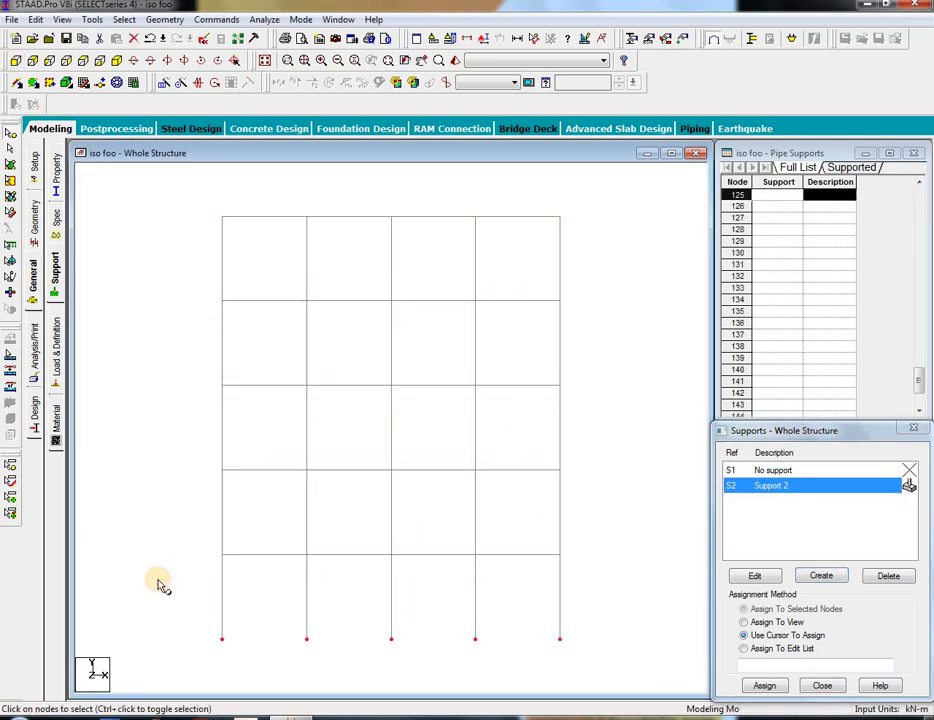
click(82, 60)
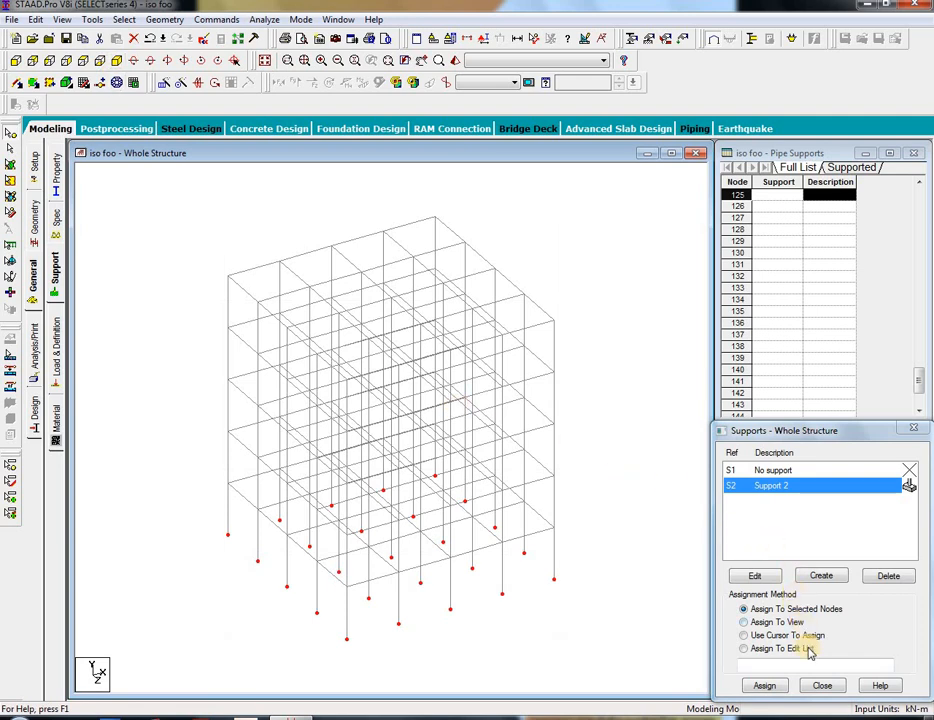
click(775, 688)
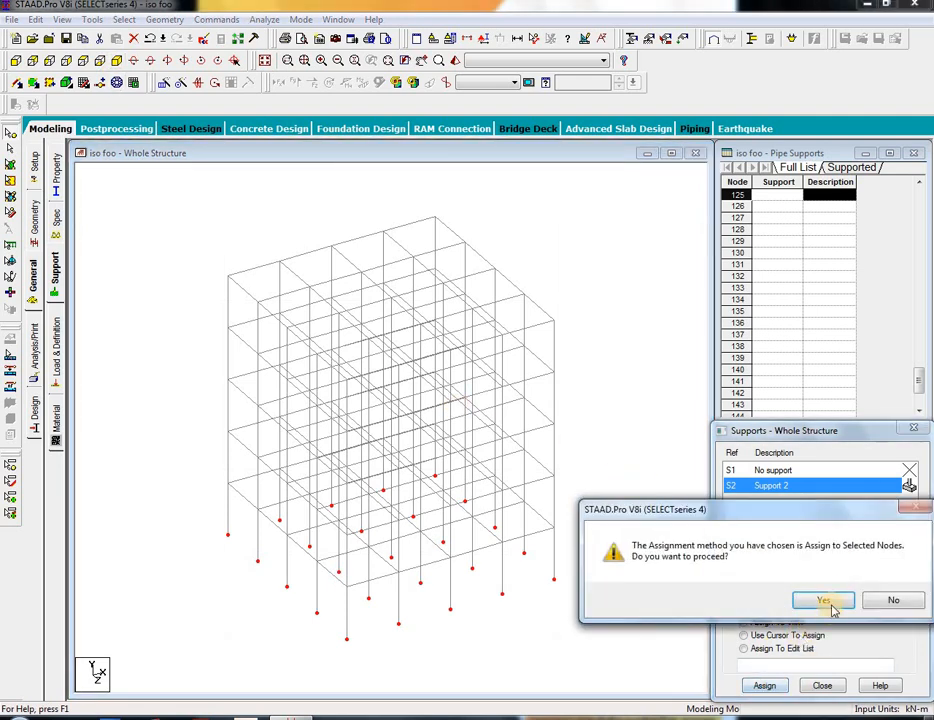
click(826, 599)
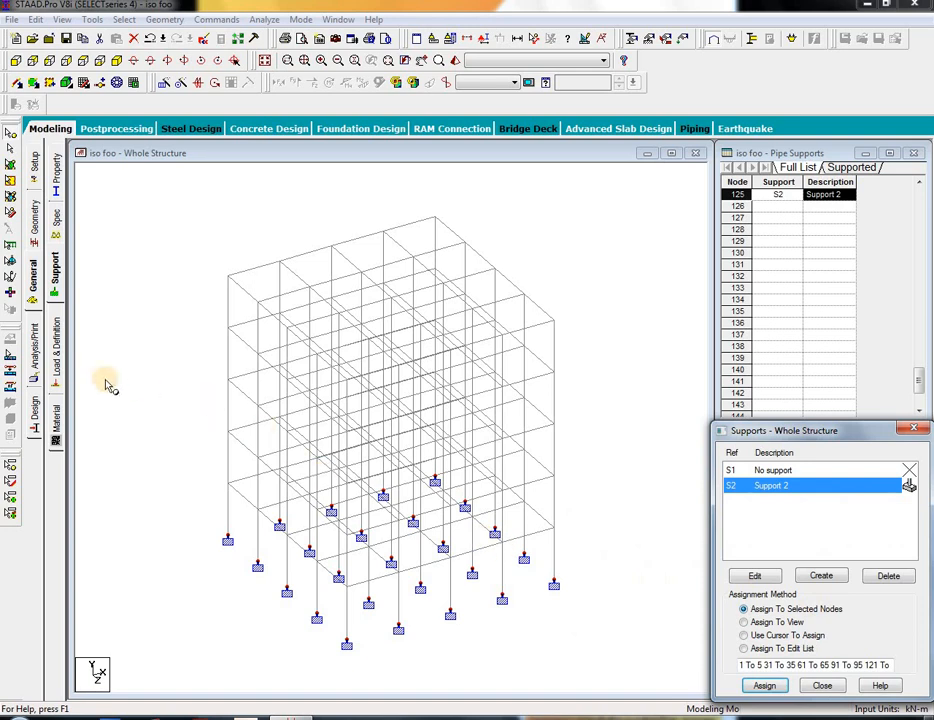
Step: Add primary load case 1 with loading type Dead and the title DL
click(57, 368)
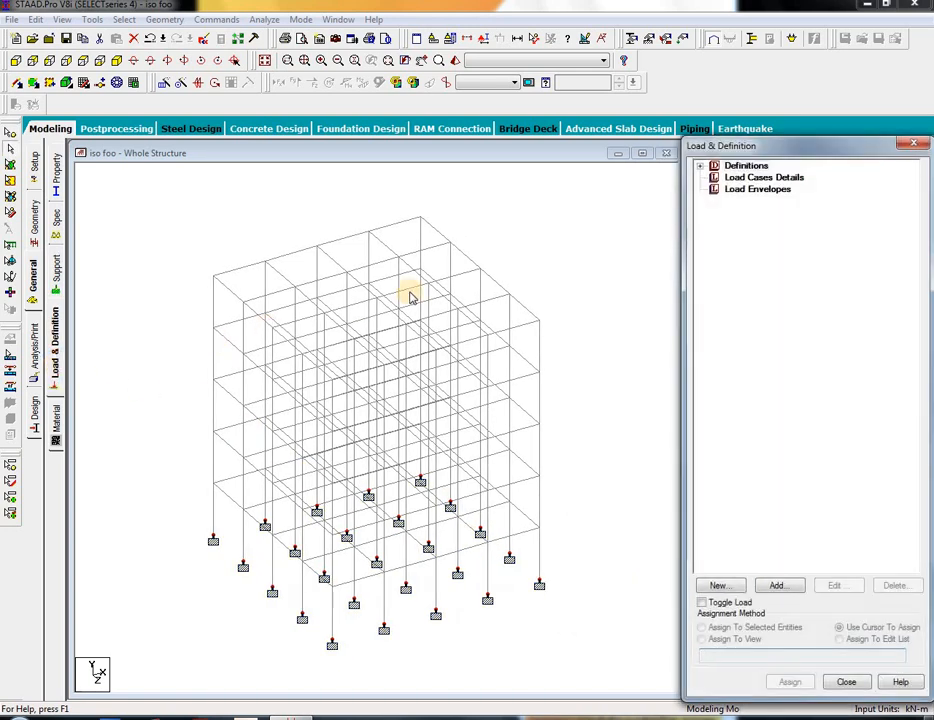
click(760, 178)
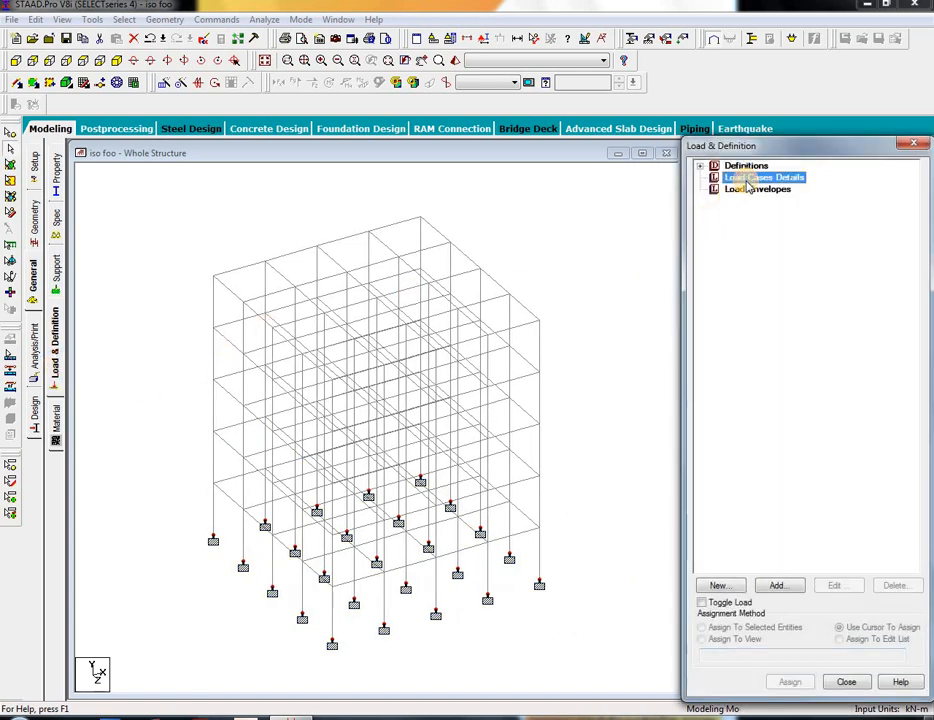
click(776, 586)
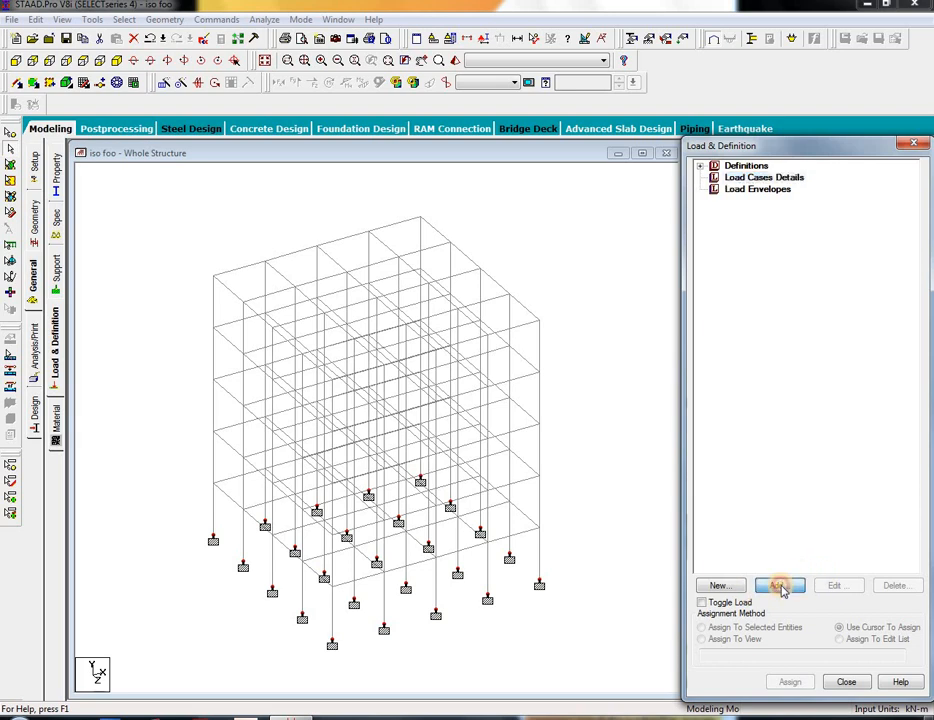
click(494, 282)
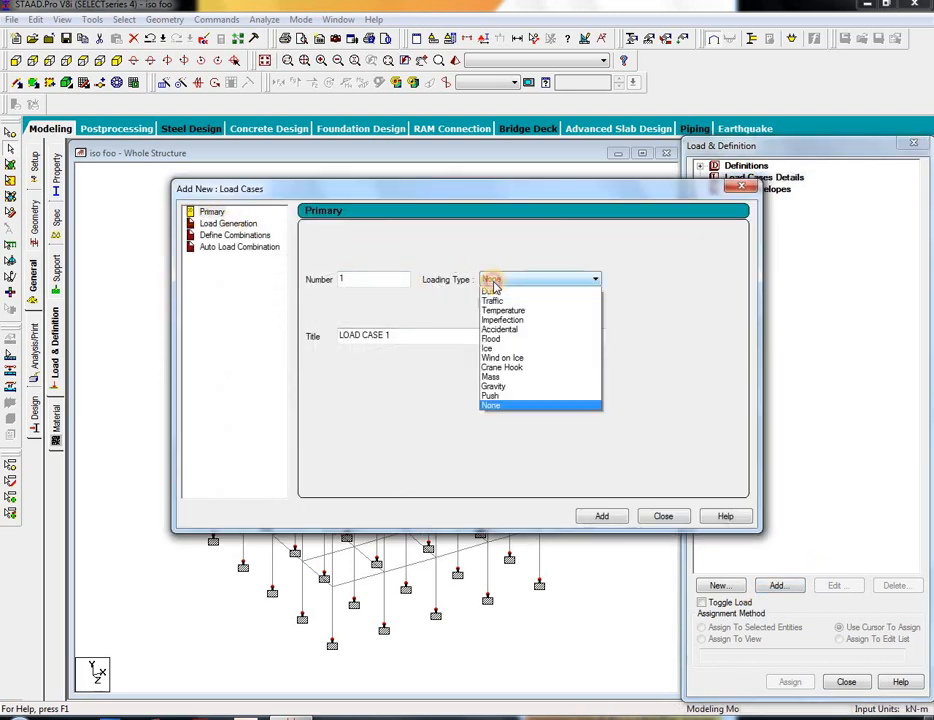
click(492, 291)
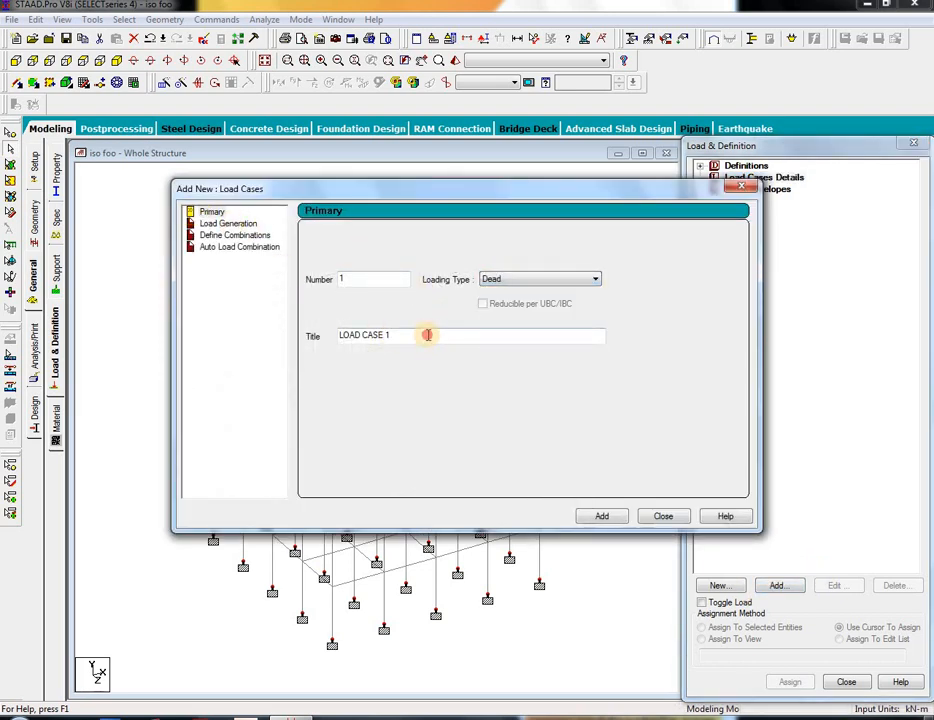
drag(427, 335, 261, 343)
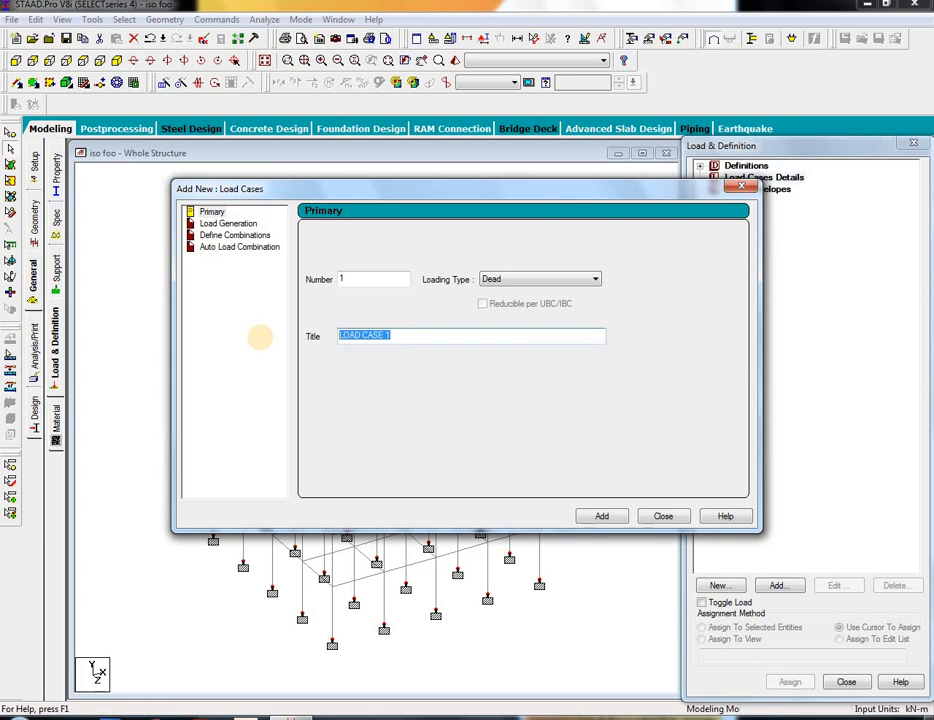
click(598, 517)
Step: Add primary load case 2 with loading type Live and the title LL, and finish adding load cases
click(557, 282)
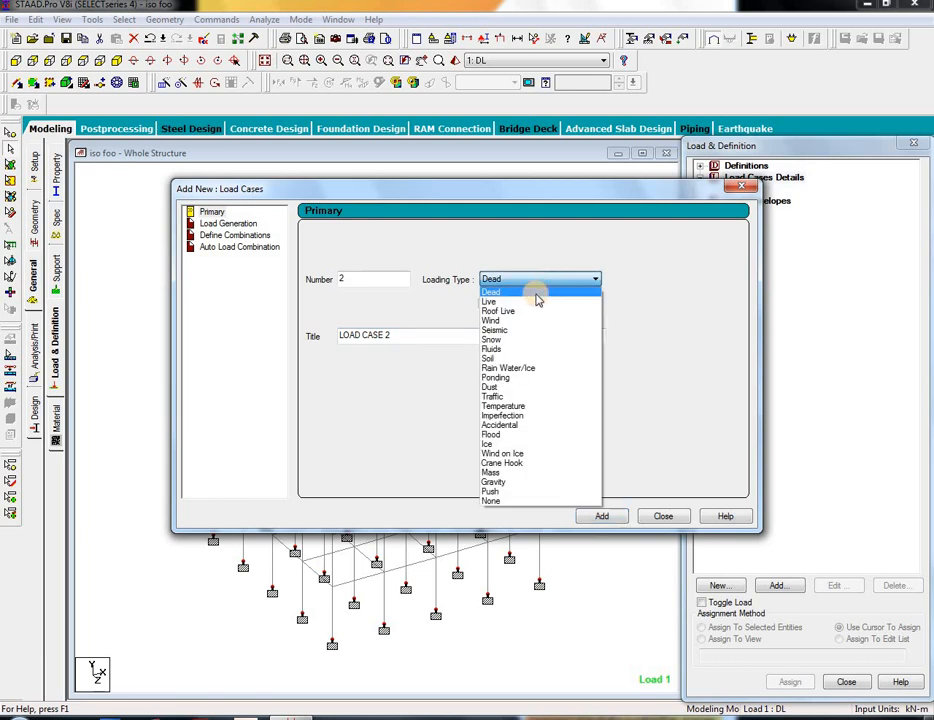
click(531, 303)
drag(407, 340, 216, 318)
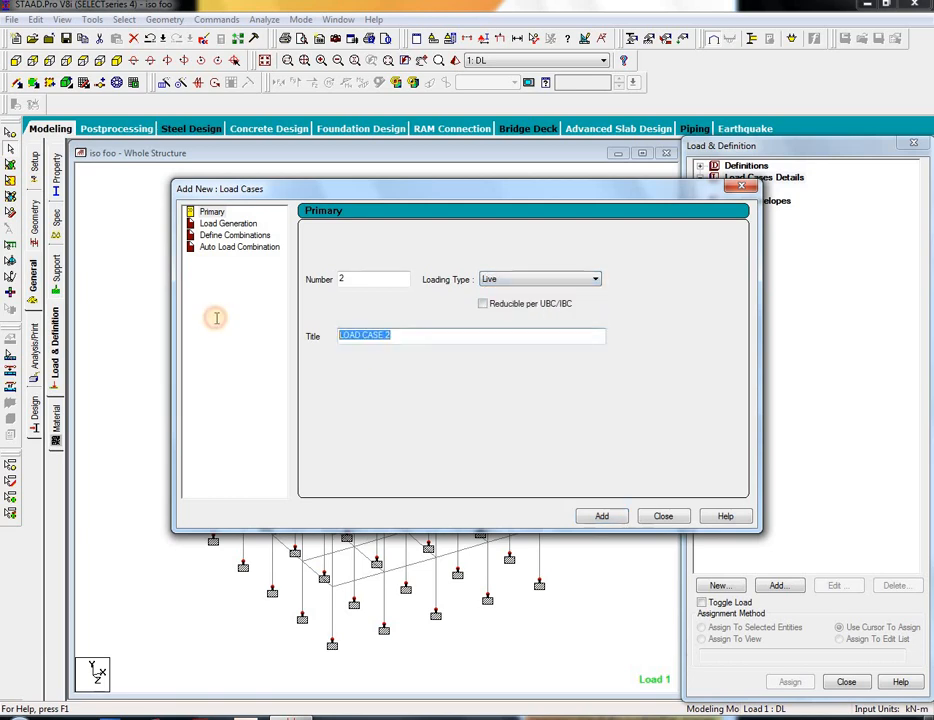
text(LL)
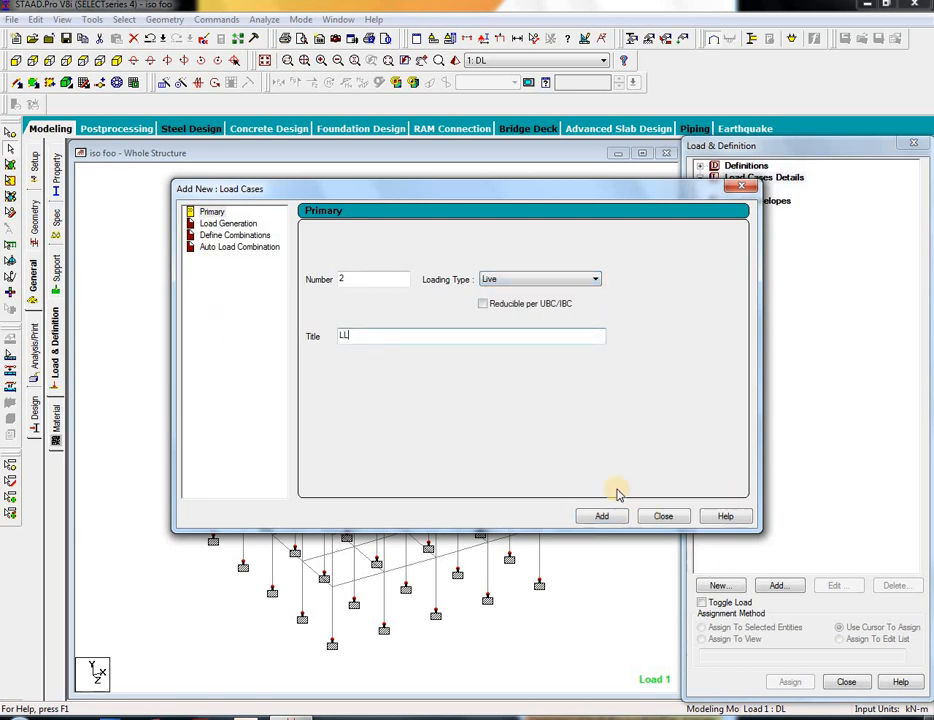
click(604, 517)
click(663, 517)
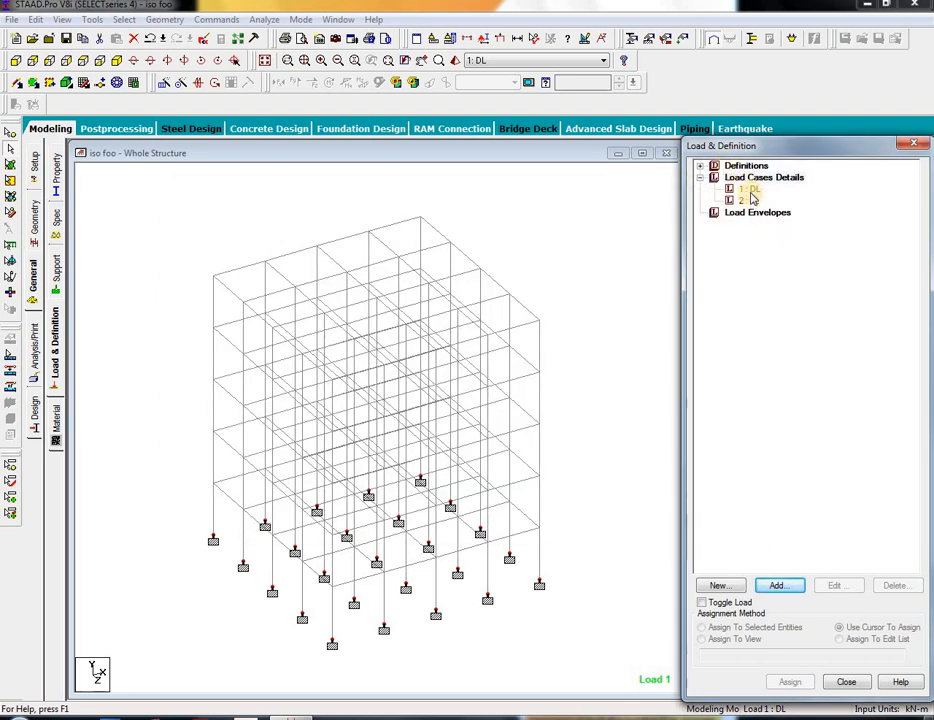
Step: Add a selfweight load in the Y direction with factor -1 to the DL load case
click(749, 191)
click(793, 586)
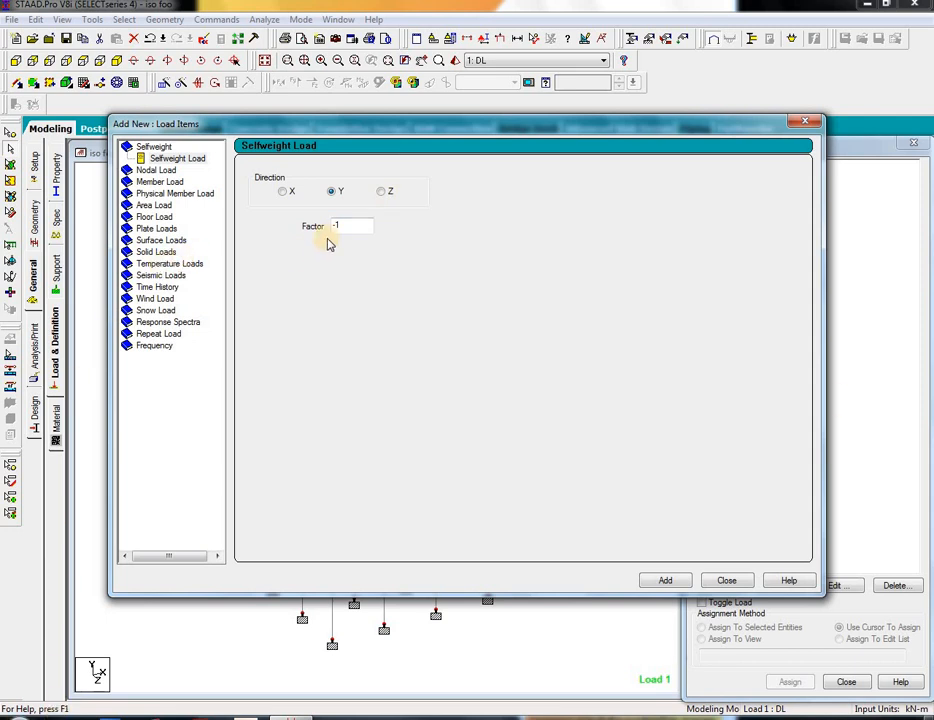
click(664, 581)
click(720, 581)
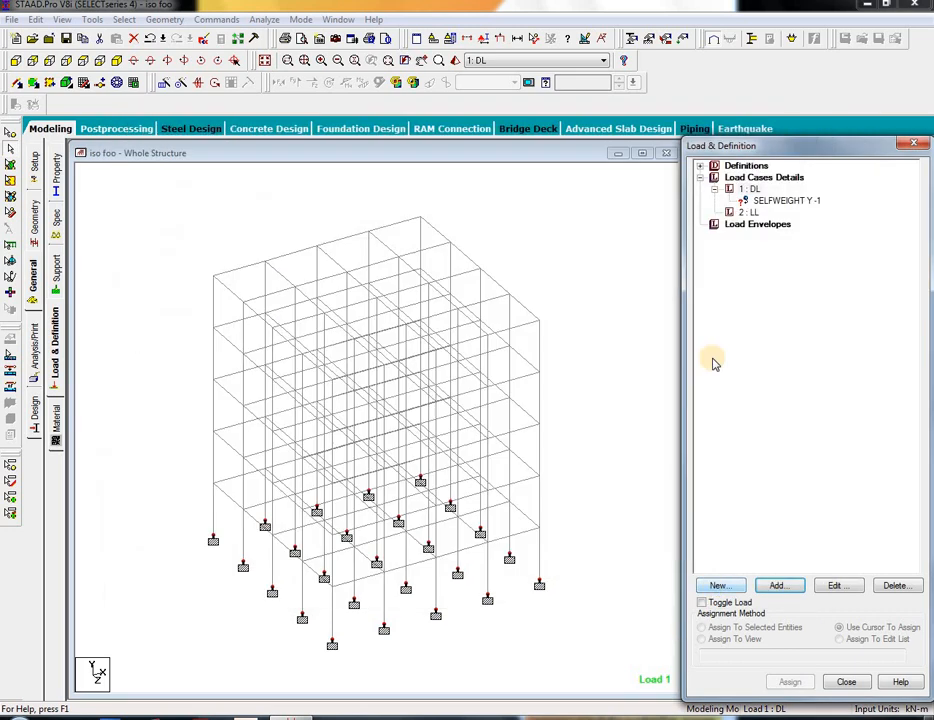
Step: Add a uniform member force of -2 kN/m in the GY direction to the LL load case
click(755, 210)
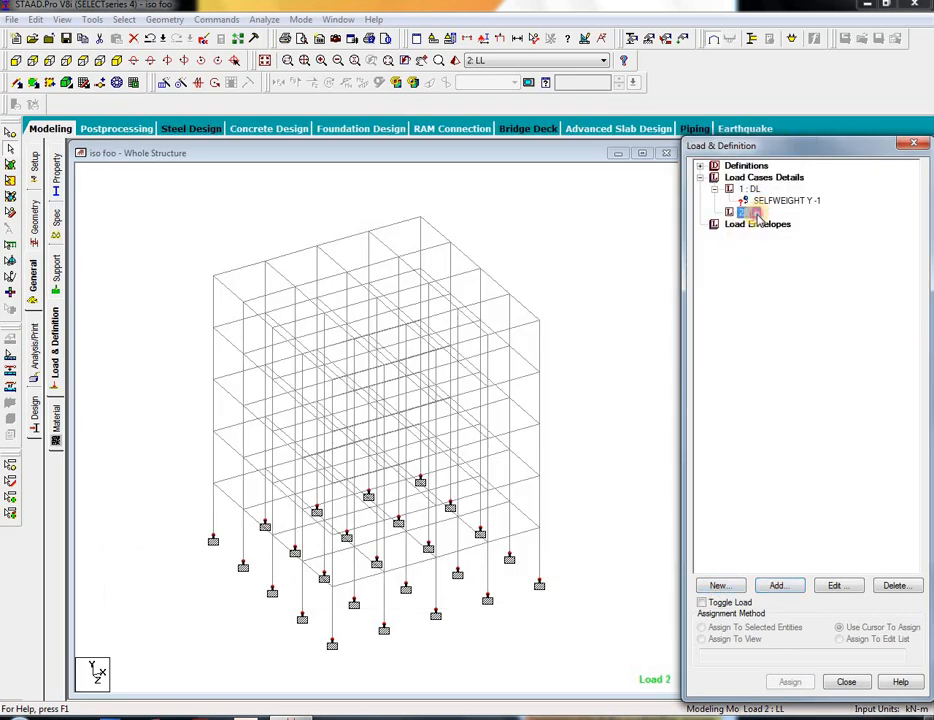
click(777, 587)
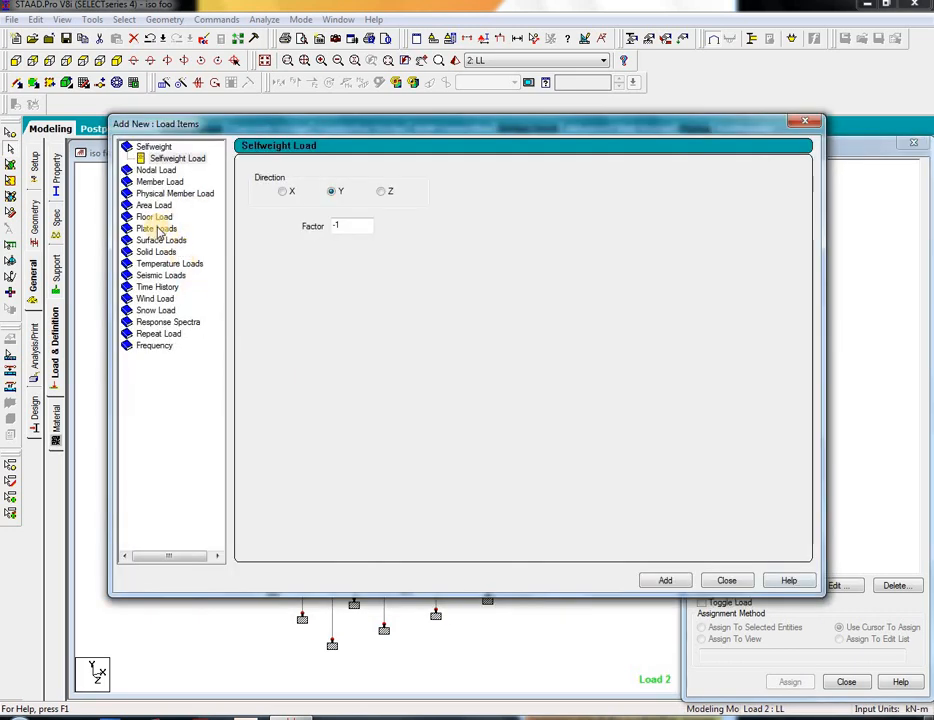
click(150, 172)
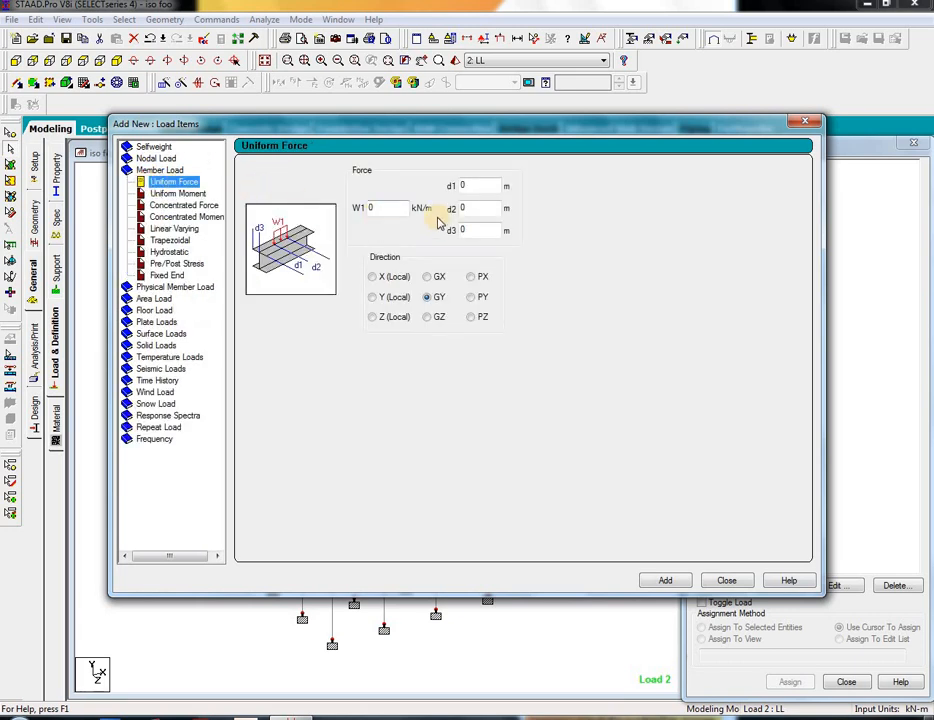
double_click(390, 207)
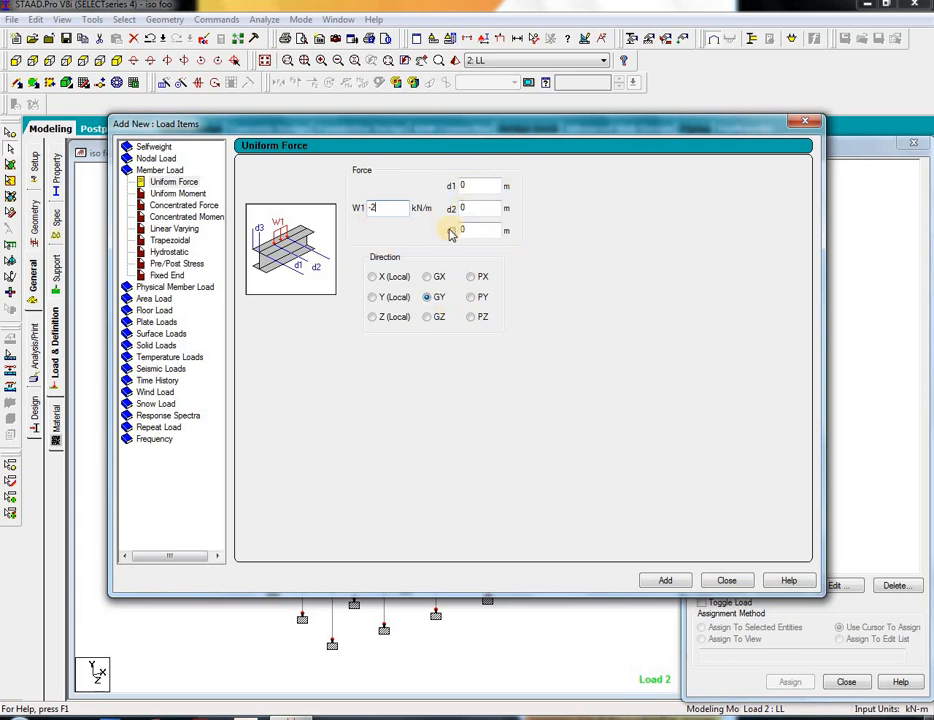
click(670, 583)
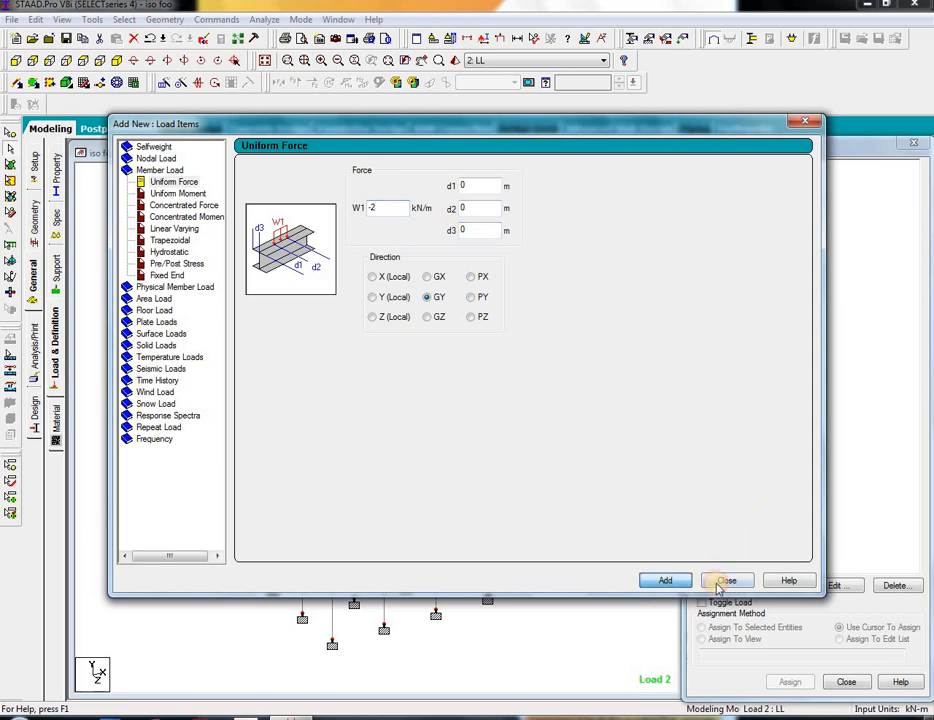
click(724, 582)
Step: Assign the selfweight load of the DL case to every member in the view
click(765, 200)
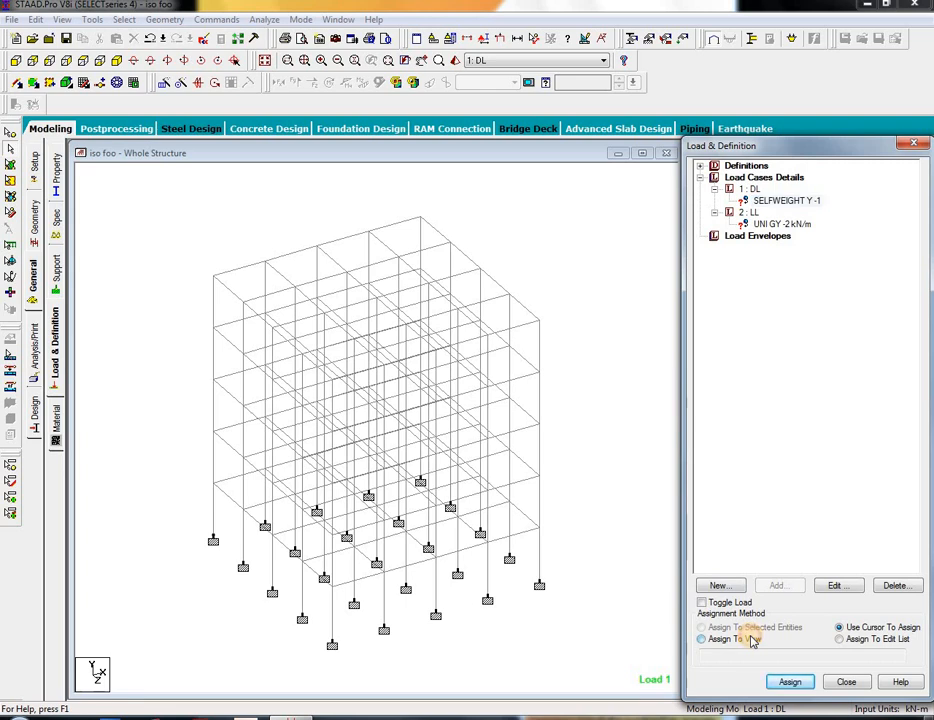
click(753, 639)
click(791, 684)
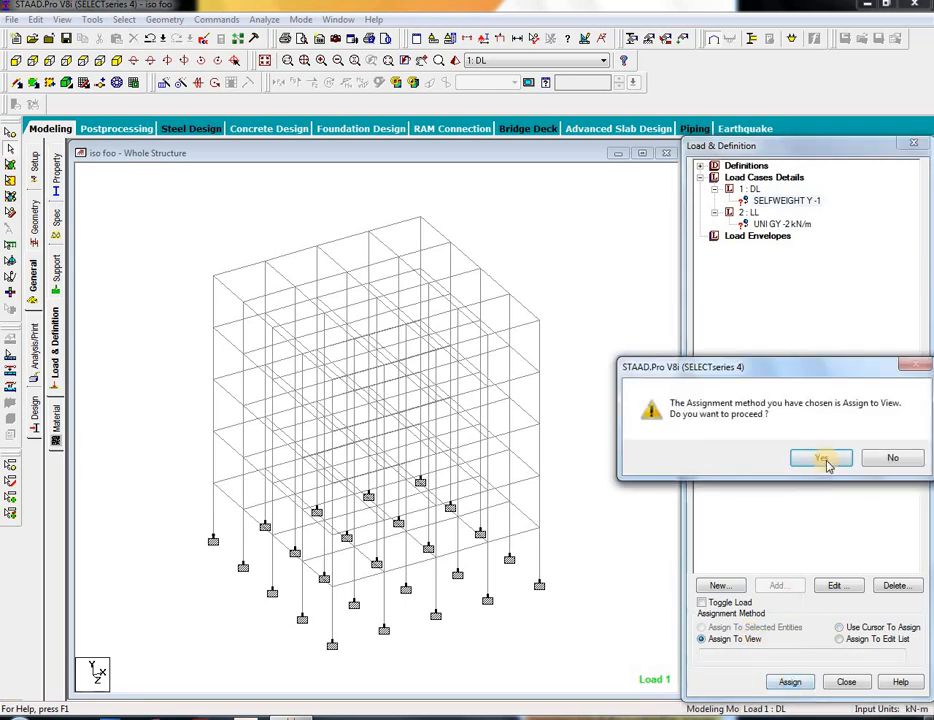
click(770, 459)
Step: Assign the LL case's uniform GY -2 kN/m load to all beams parallel to the X and Z axes
click(782, 224)
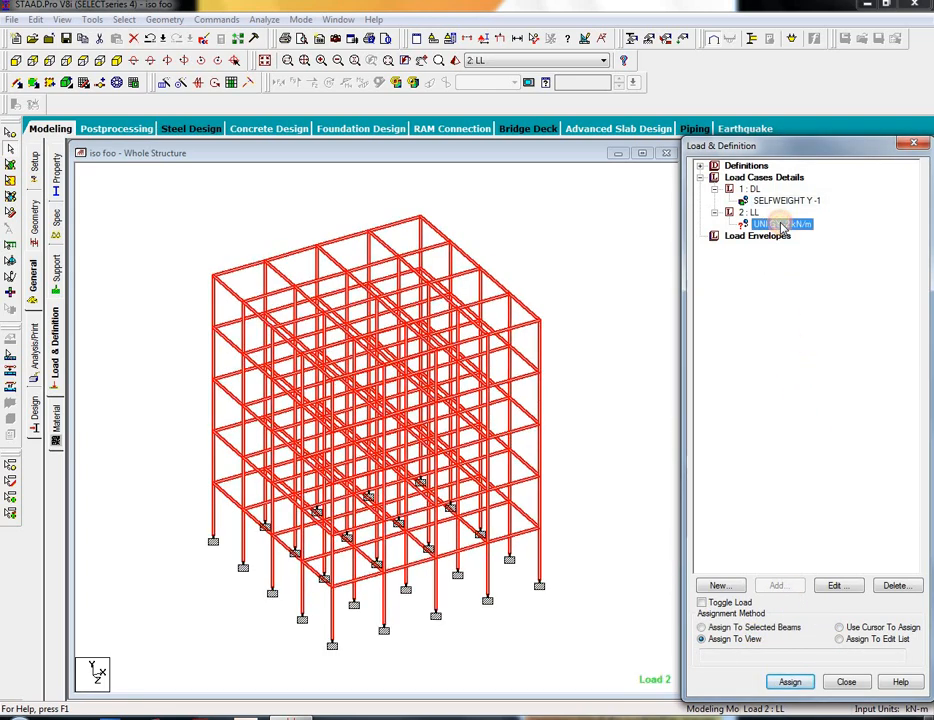
click(133, 21)
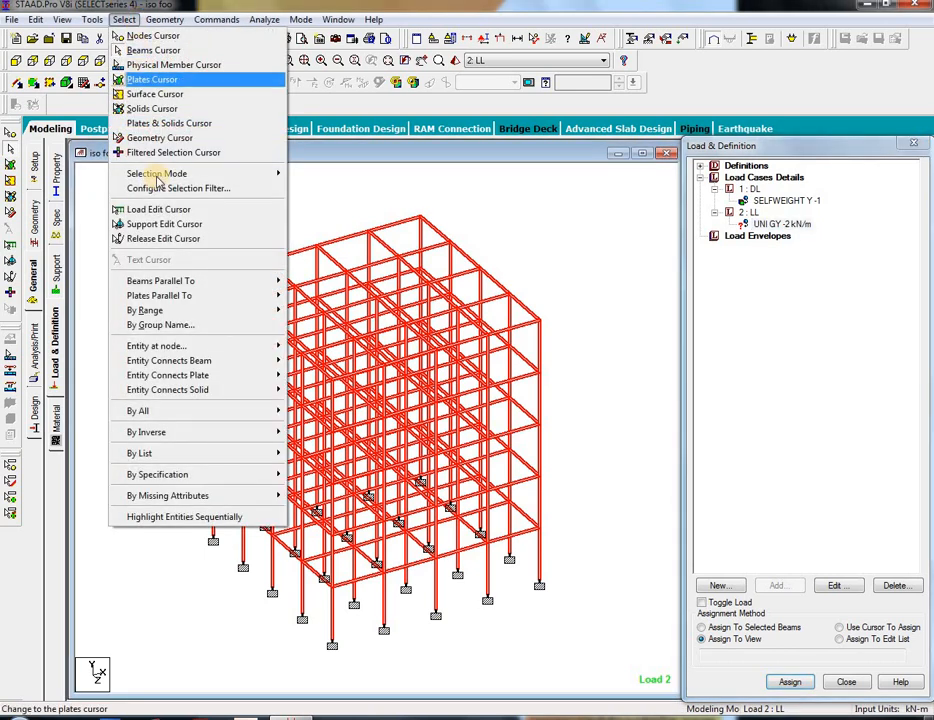
mouse_move(249, 289)
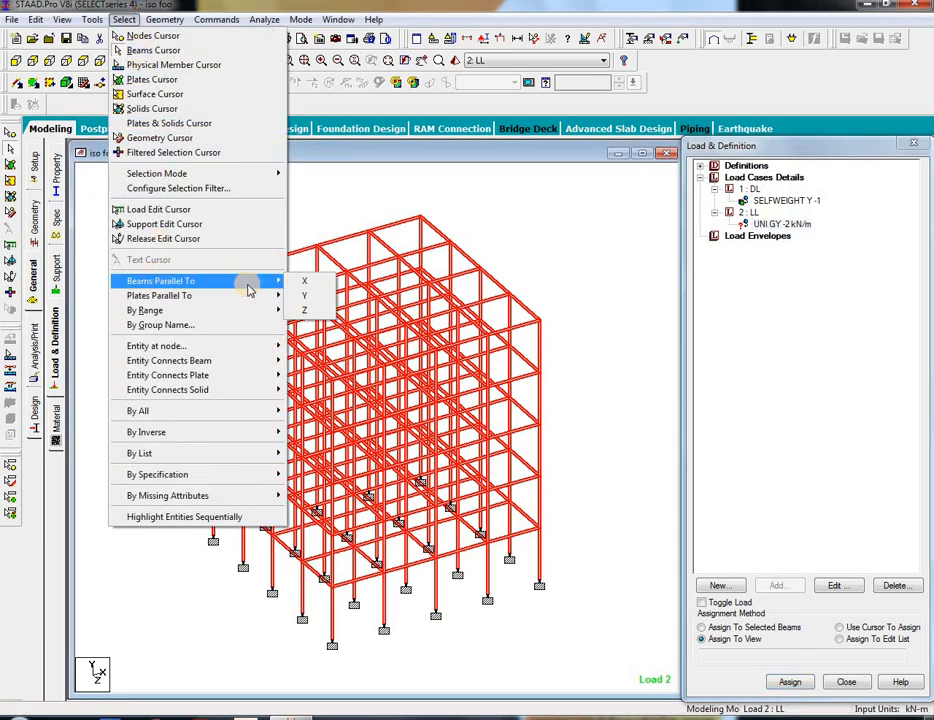
click(305, 282)
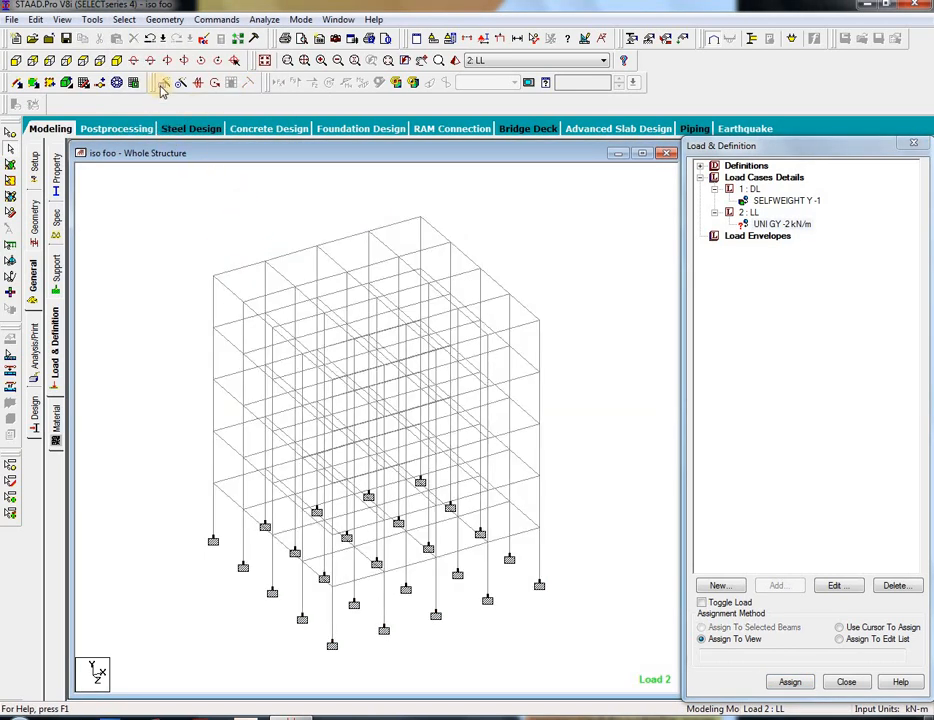
click(126, 19)
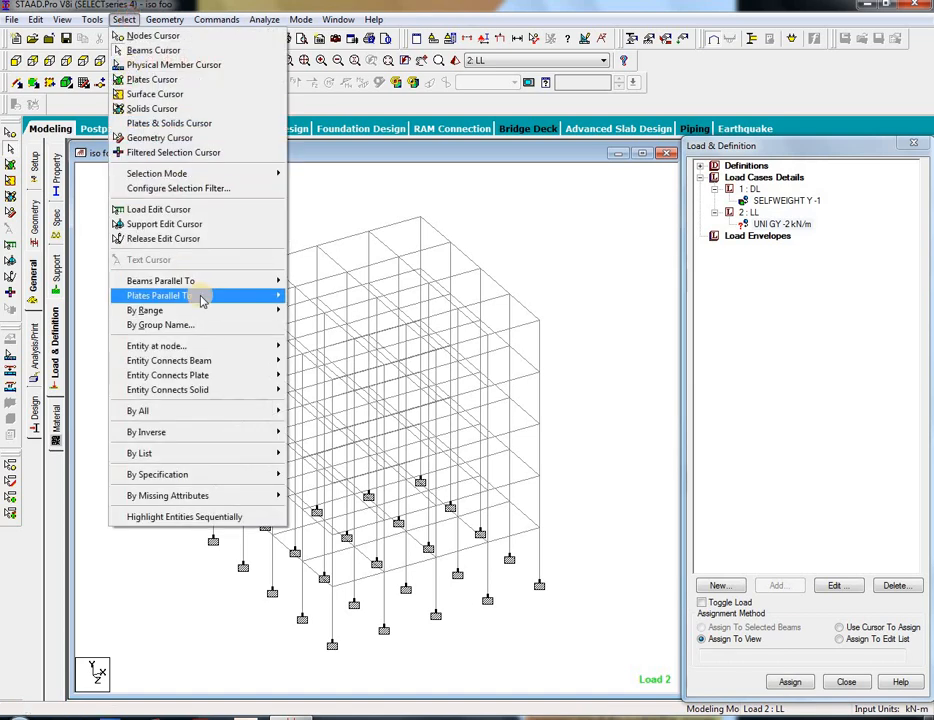
mouse_move(275, 283)
click(308, 288)
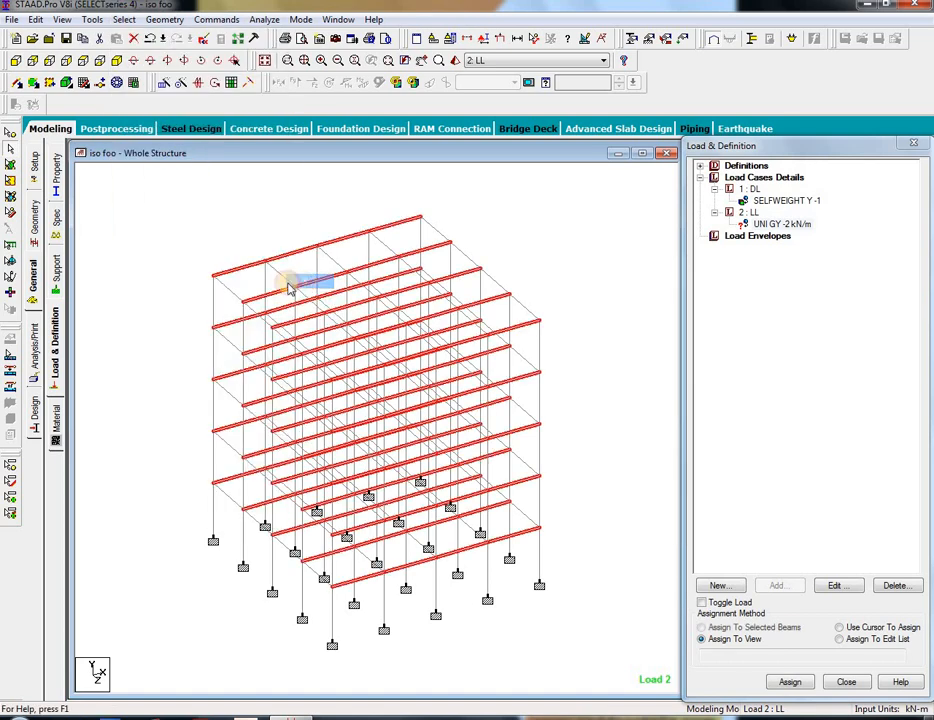
click(122, 19)
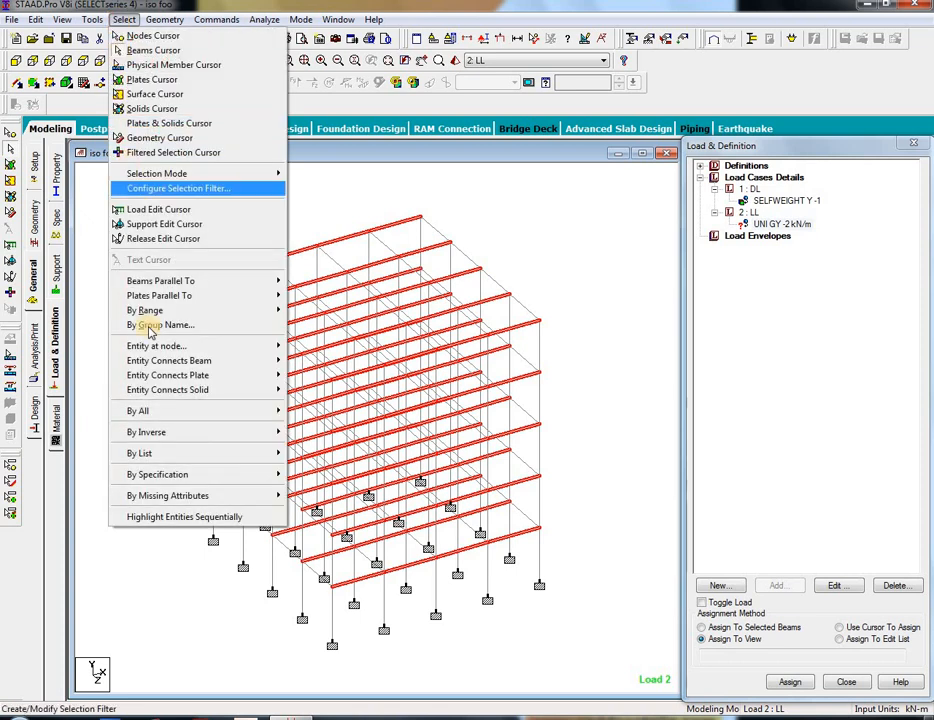
mouse_move(196, 285)
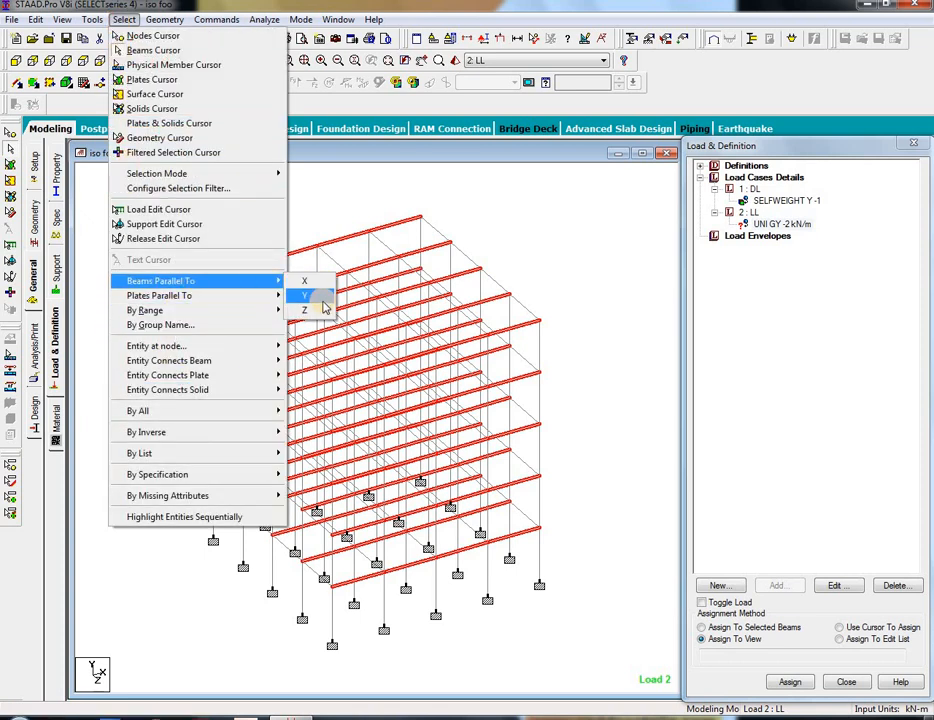
click(320, 310)
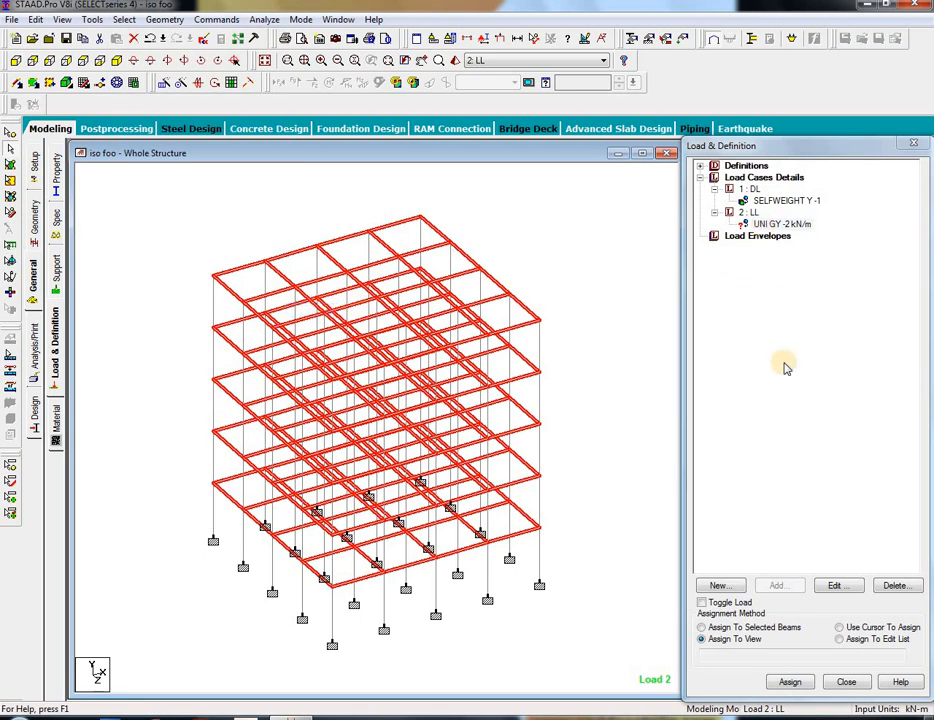
click(767, 628)
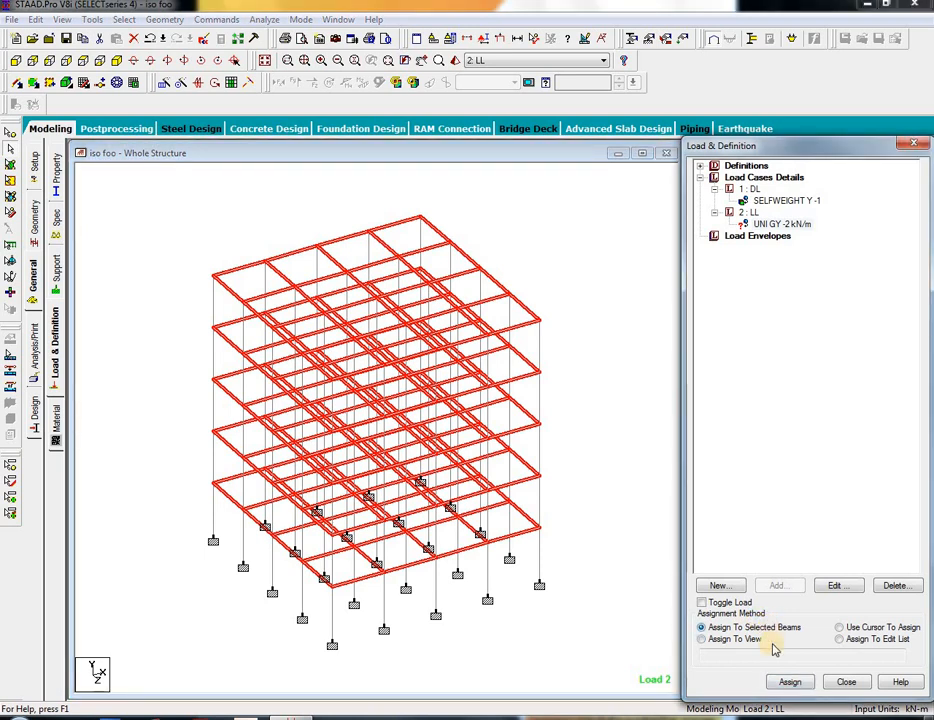
click(788, 682)
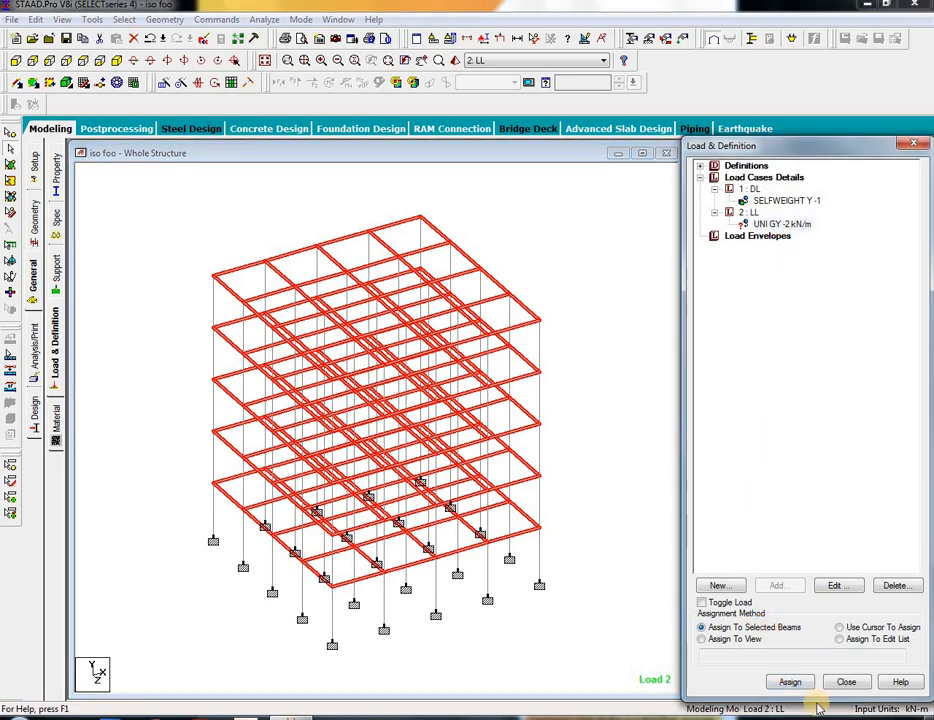
click(788, 684)
click(824, 458)
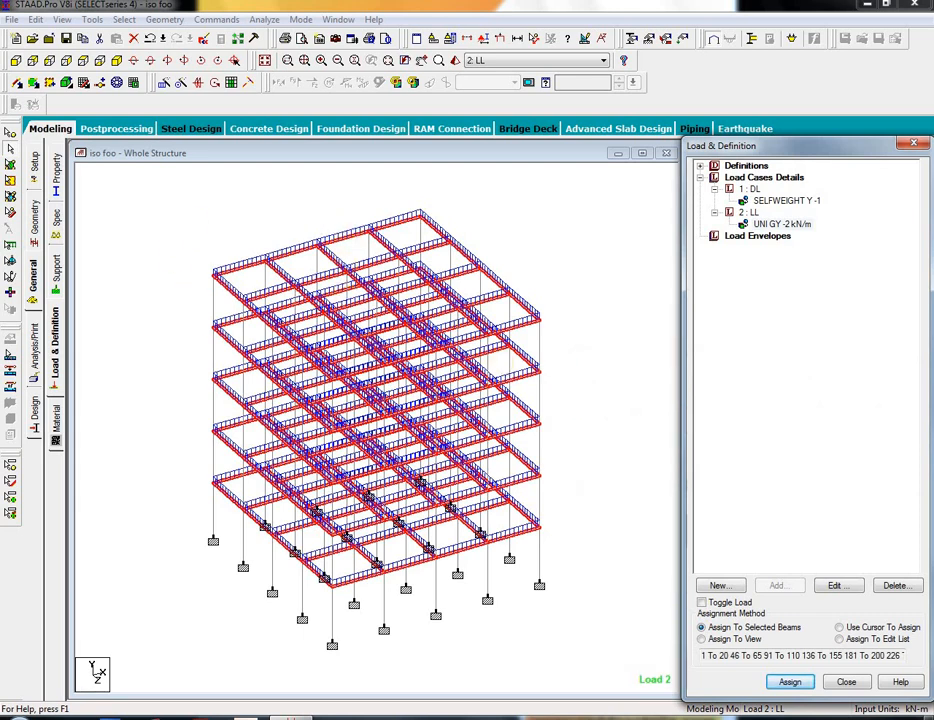
Step: Review the members' material assignments and add a Perform Analysis command with the No Print option
click(57, 420)
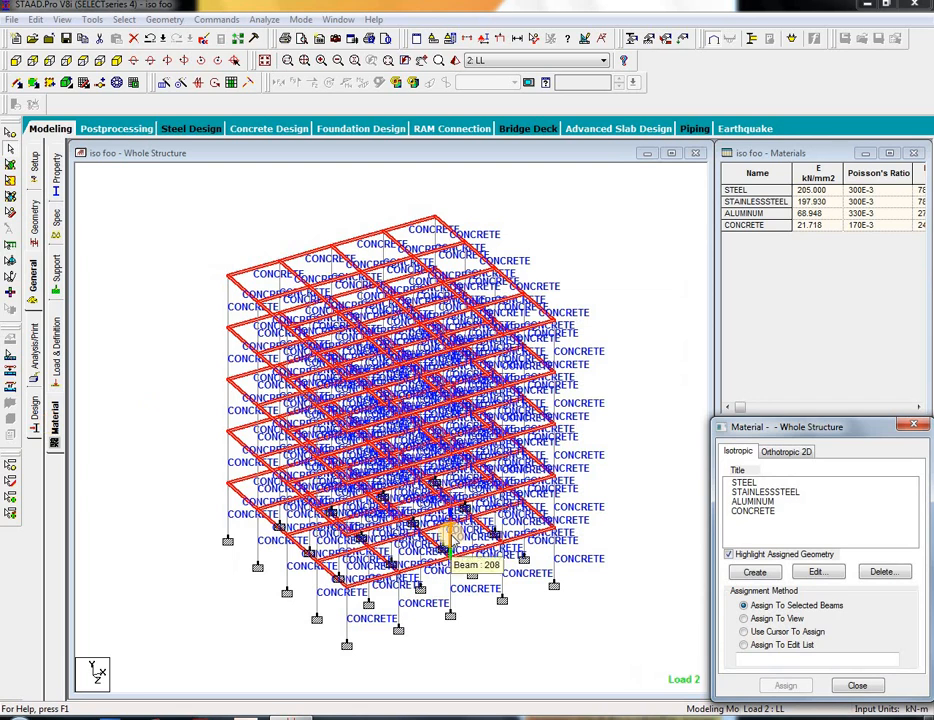
click(850, 685)
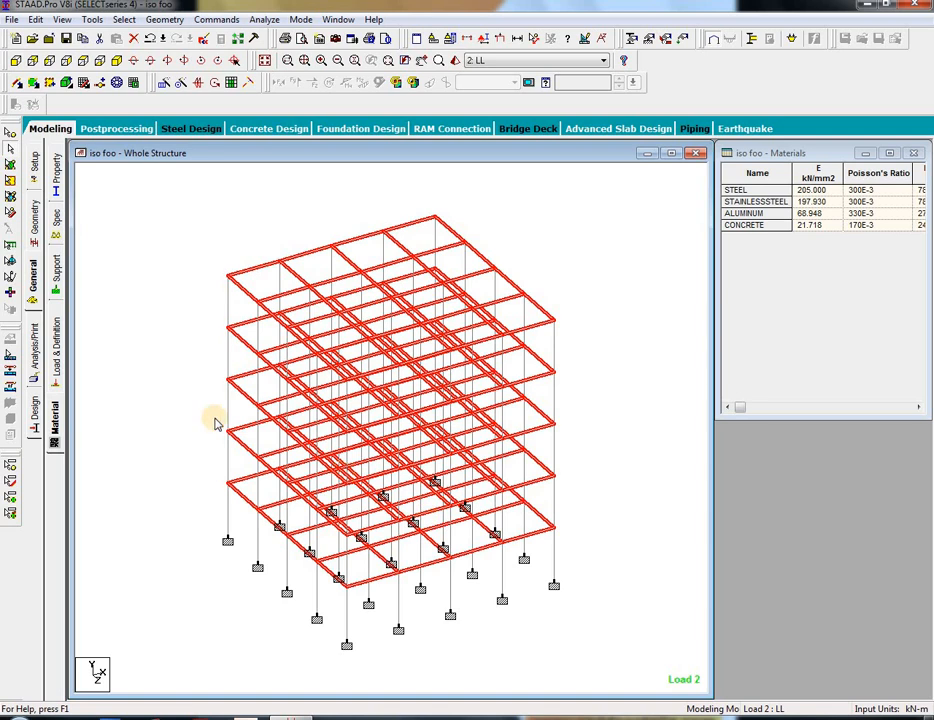
click(34, 342)
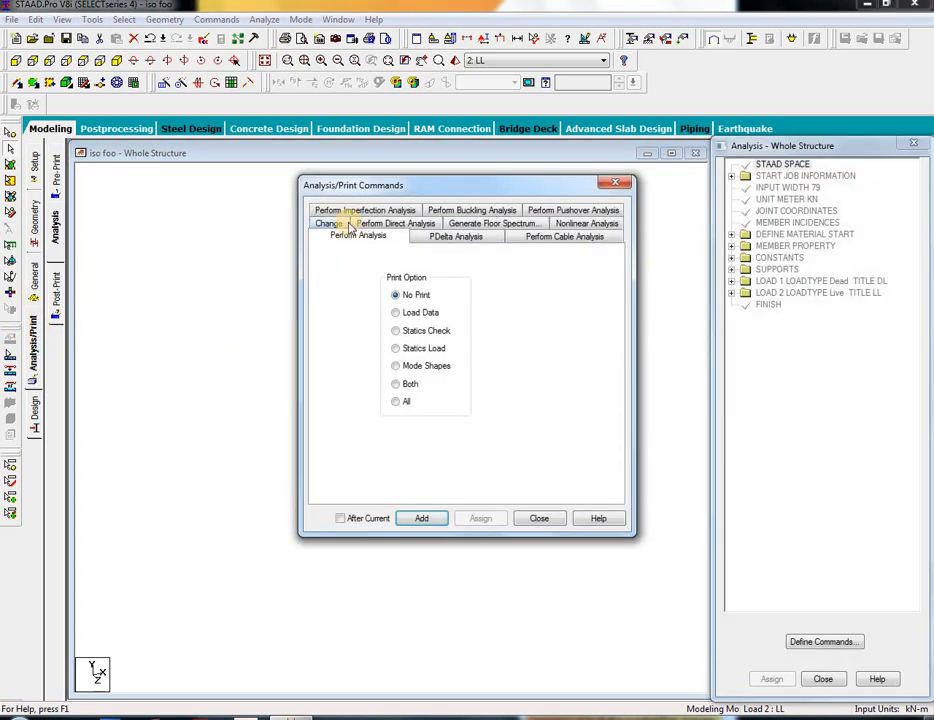
click(405, 296)
click(421, 518)
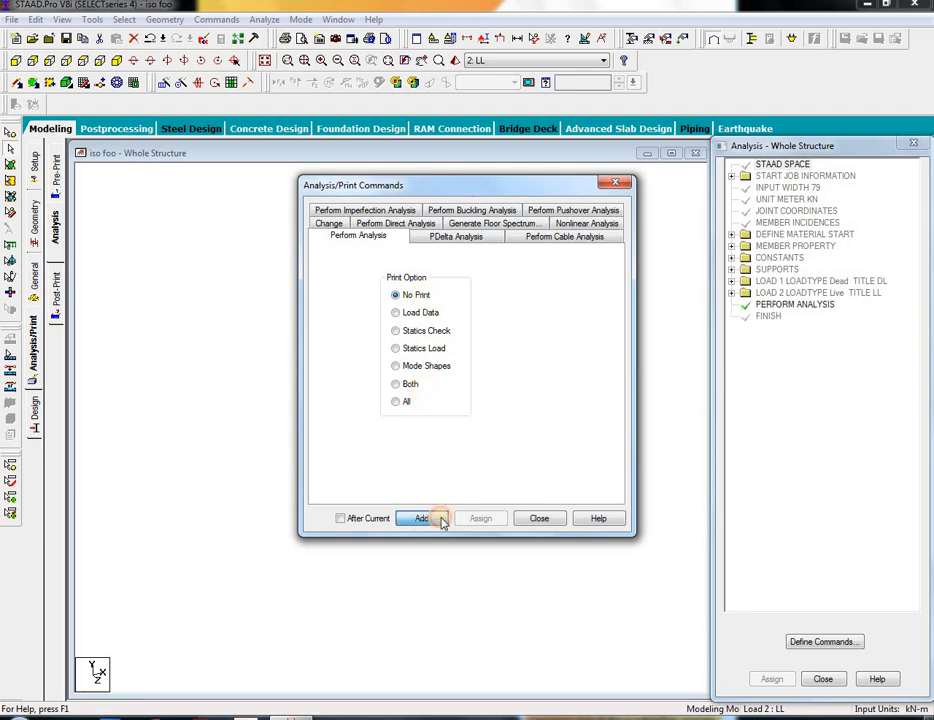
click(539, 518)
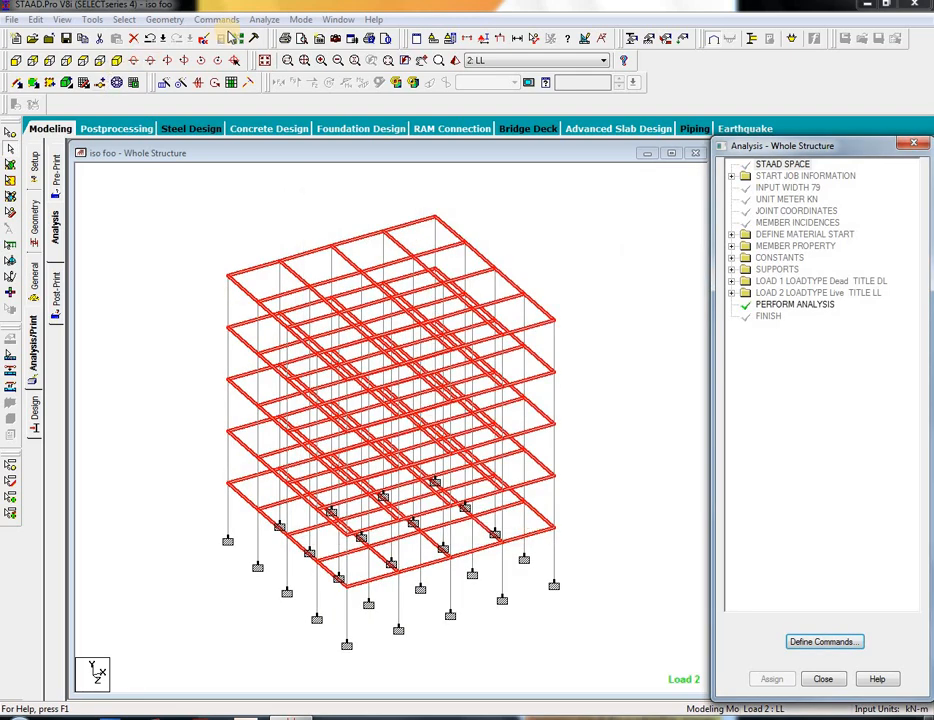
Step: Run the analysis, saving the modified structure, and proceed to post-processing mode
click(258, 20)
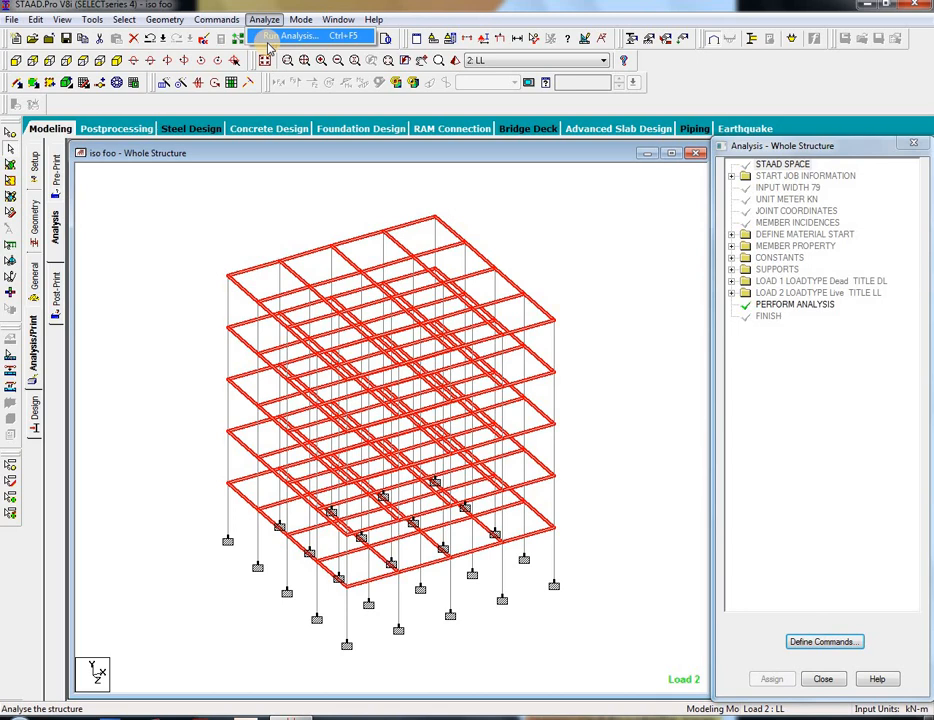
click(268, 40)
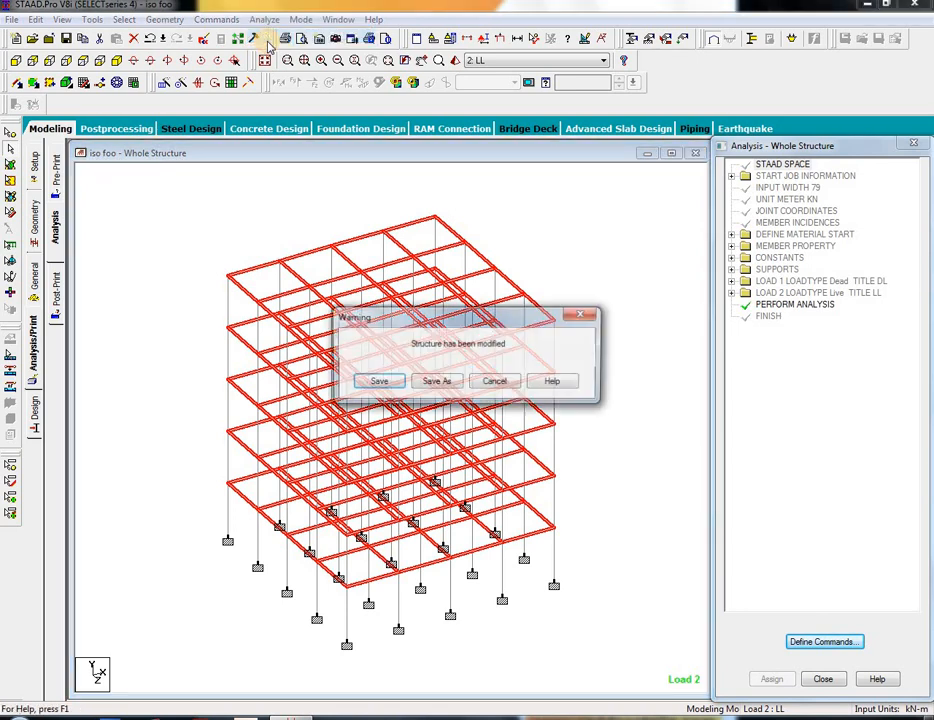
click(376, 382)
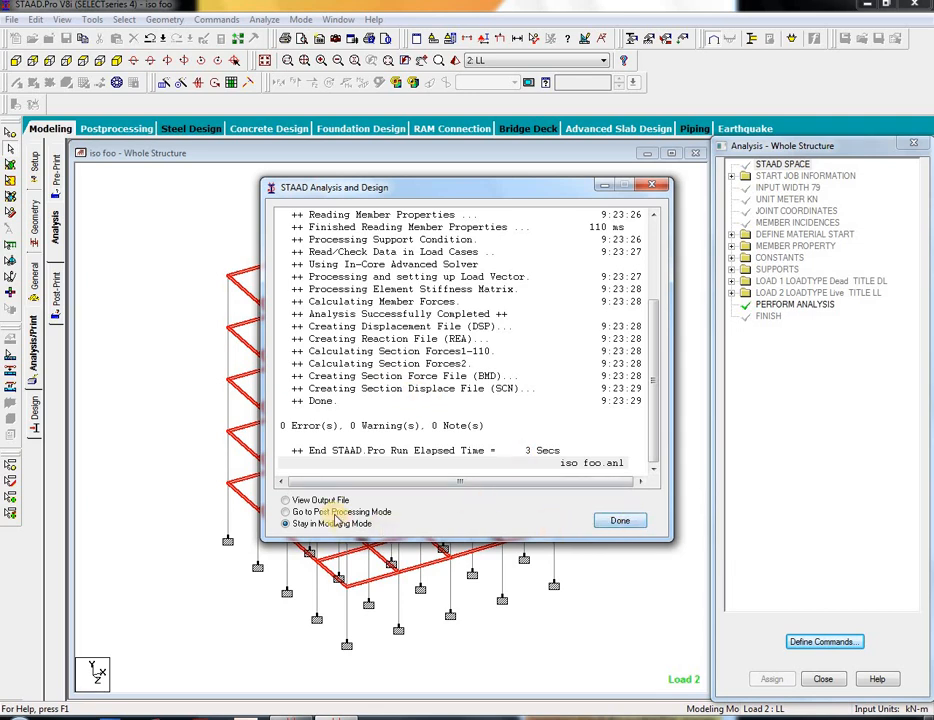
click(335, 512)
click(612, 519)
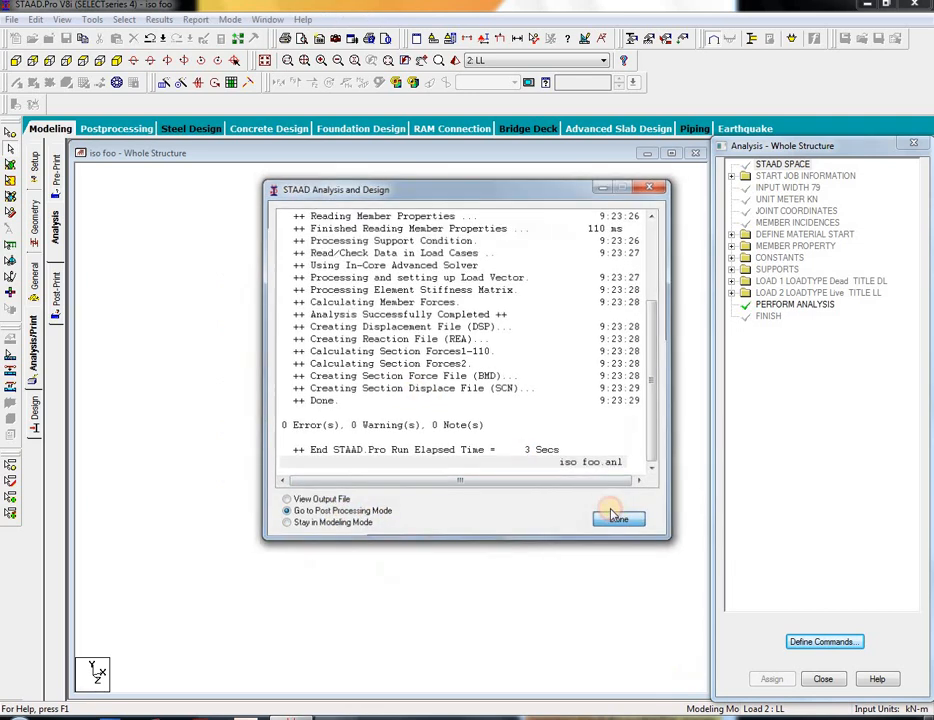
Step: Apply the results setup with load cases 1 DL and 2 LL in the selected list
drag(504, 344, 562, 446)
click(556, 470)
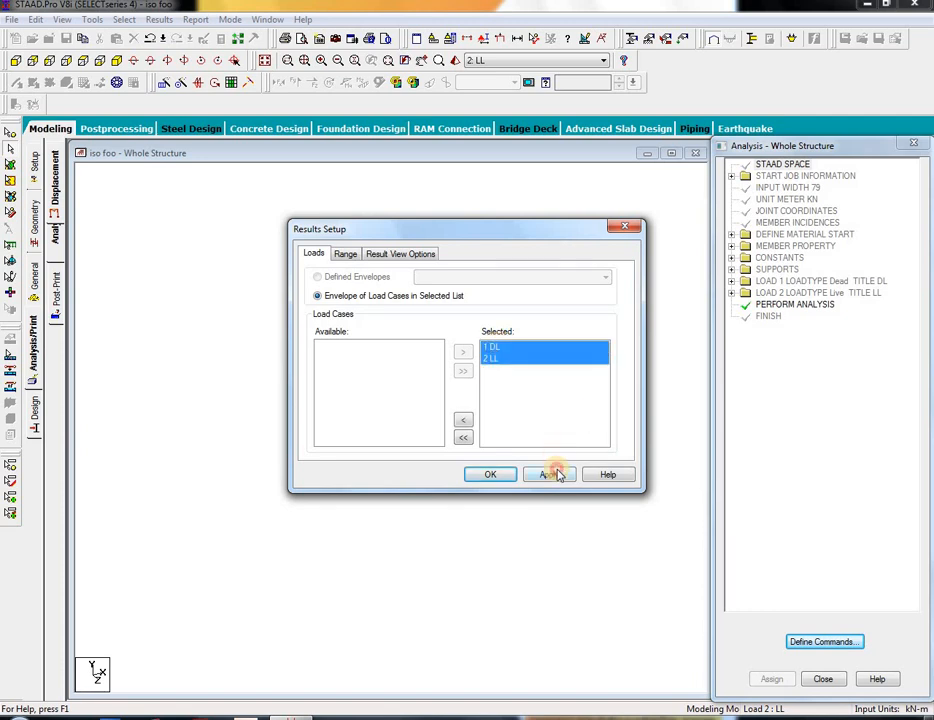
click(487, 475)
Step: Return to modeling mode and set the concrete design code to IS456
click(52, 129)
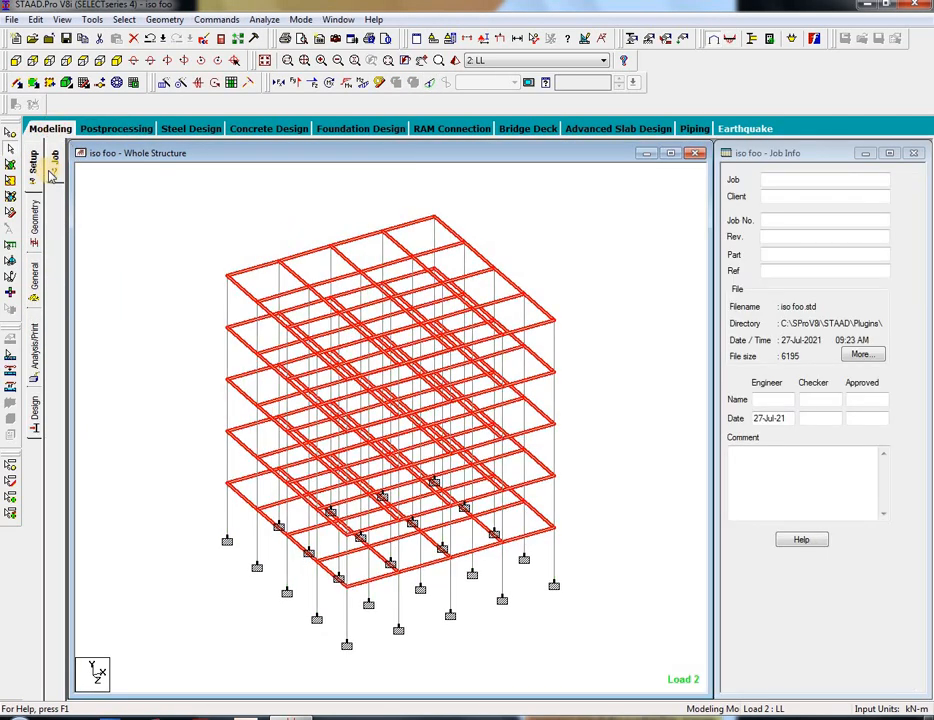
click(34, 405)
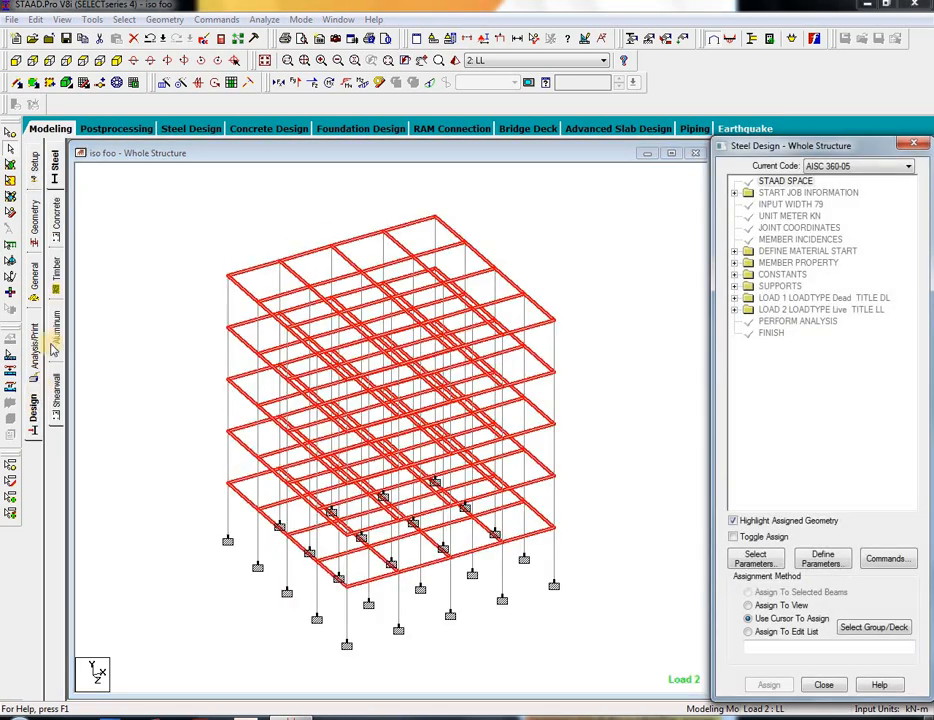
click(57, 226)
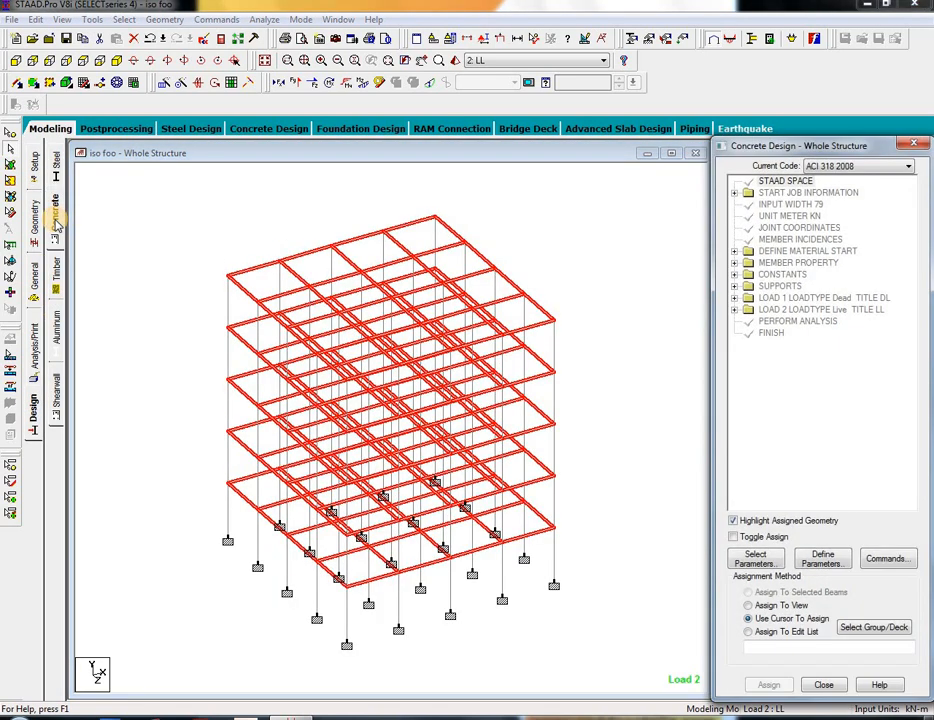
click(849, 168)
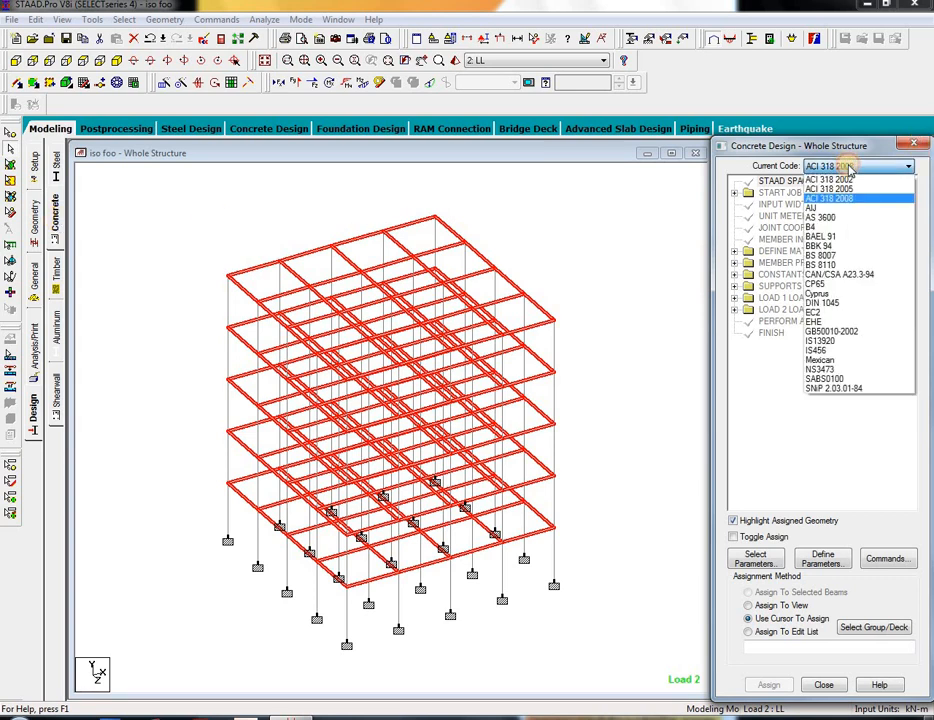
click(835, 352)
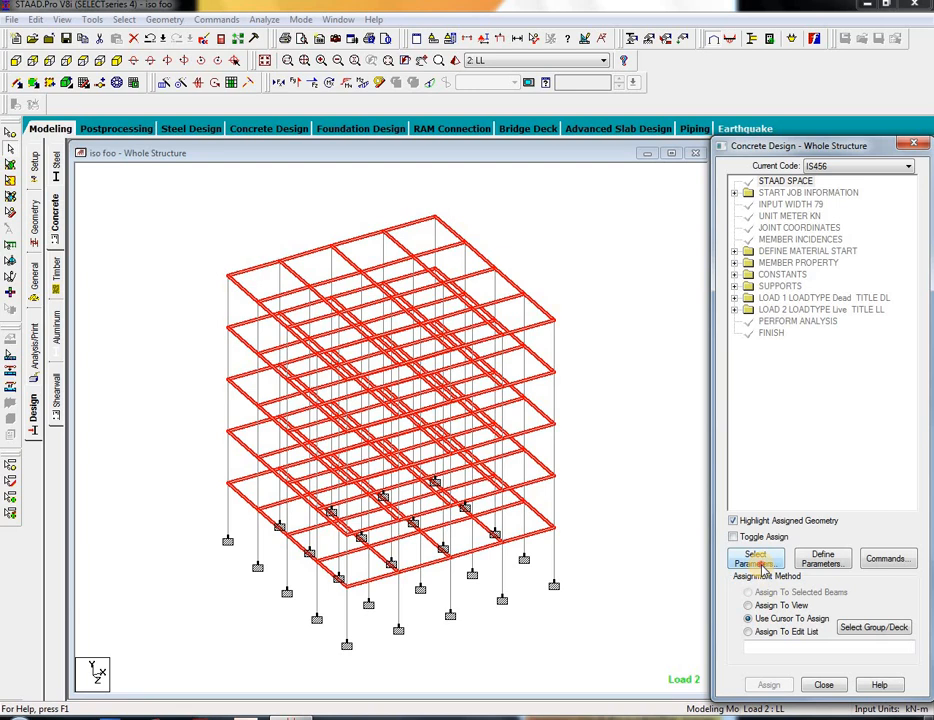
Step: Limit the concrete design parameters to Fc (compressive strength of concrete) and Fymain (yield strength for main reinforcement)
click(757, 560)
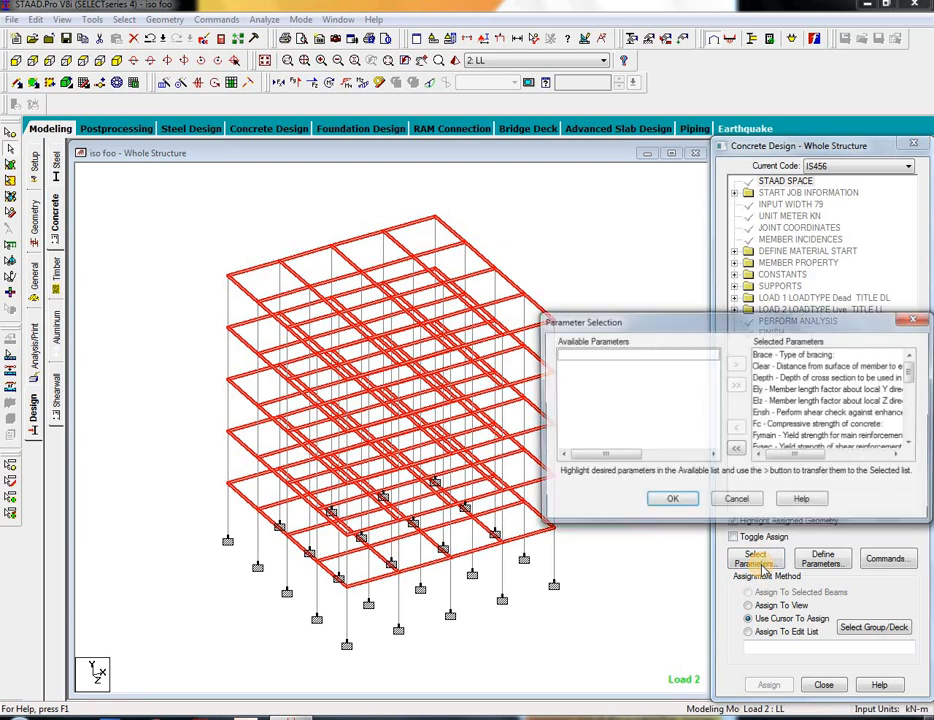
click(737, 451)
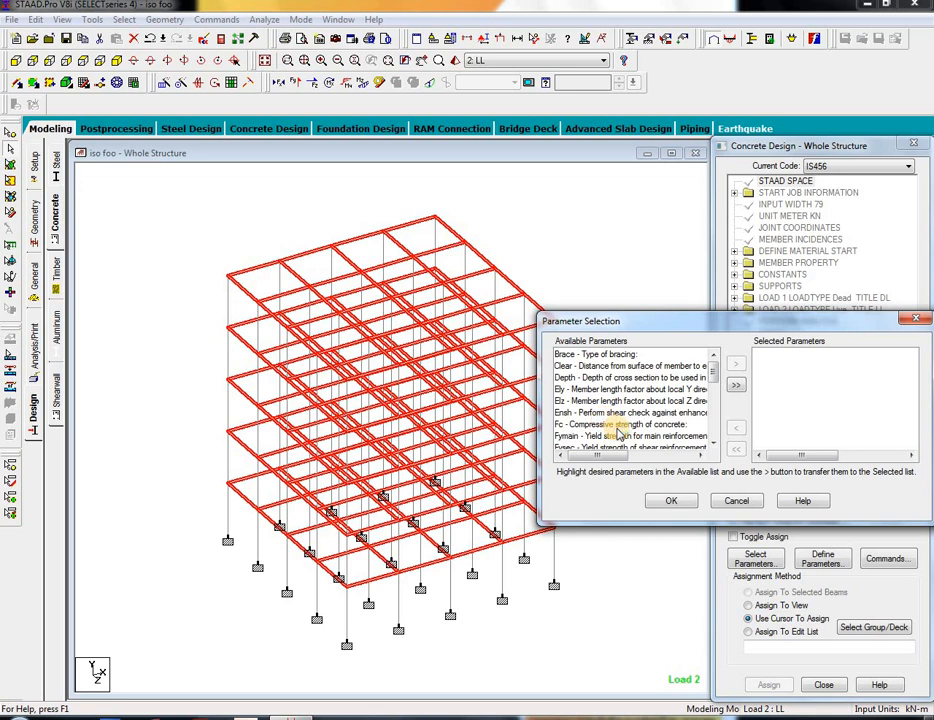
click(624, 428)
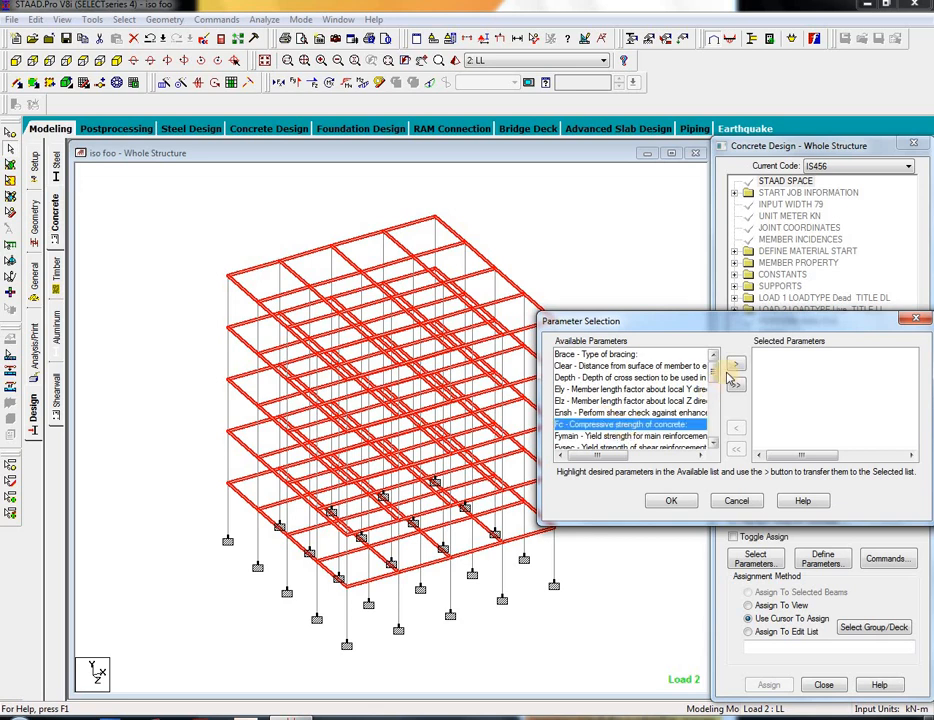
click(730, 371)
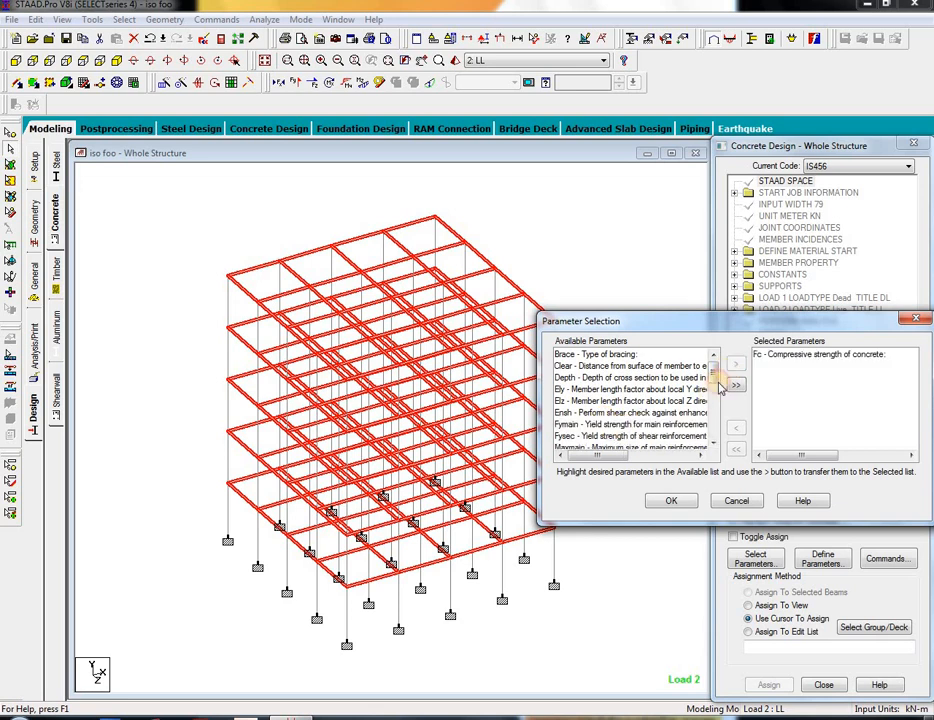
click(590, 424)
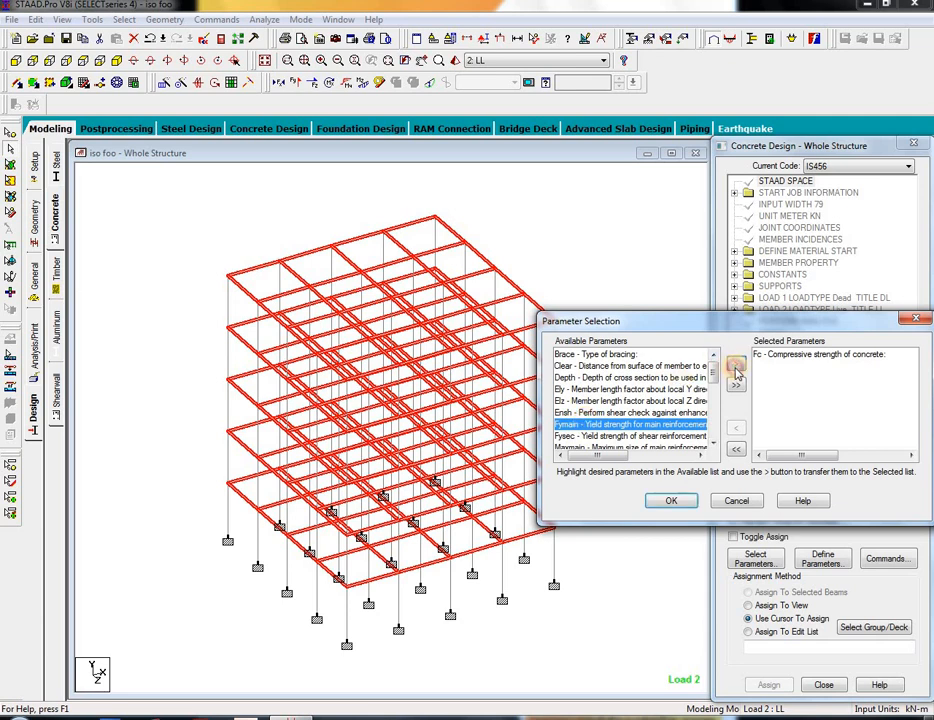
click(736, 369)
click(670, 500)
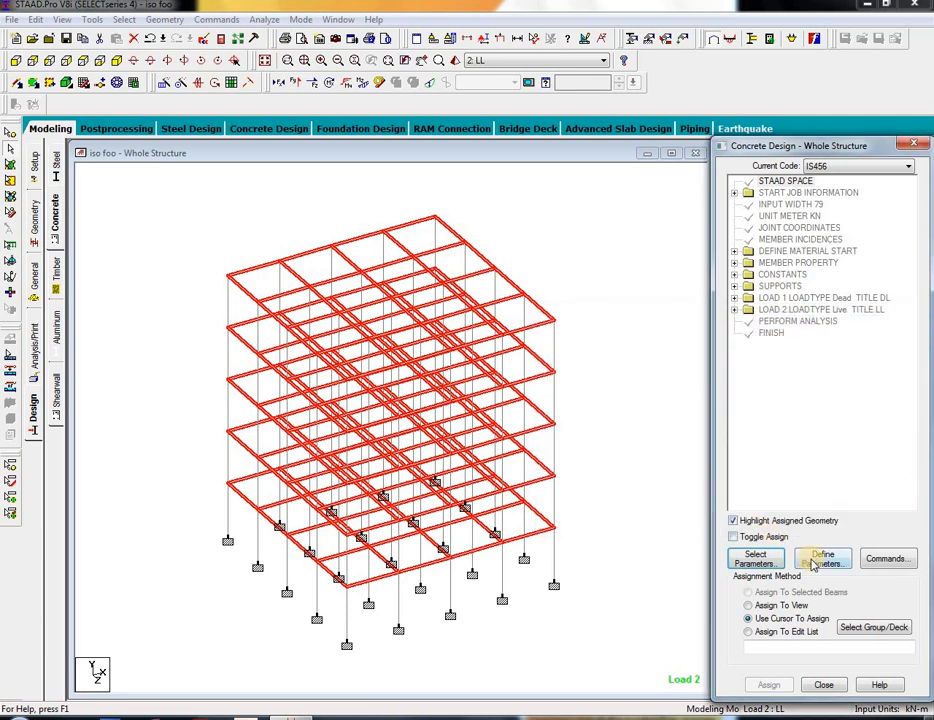
Step: Add the design parameters FC at 20000 kN/m2 and FYMAIN at 415000 kN/m2 to the concrete design
click(820, 560)
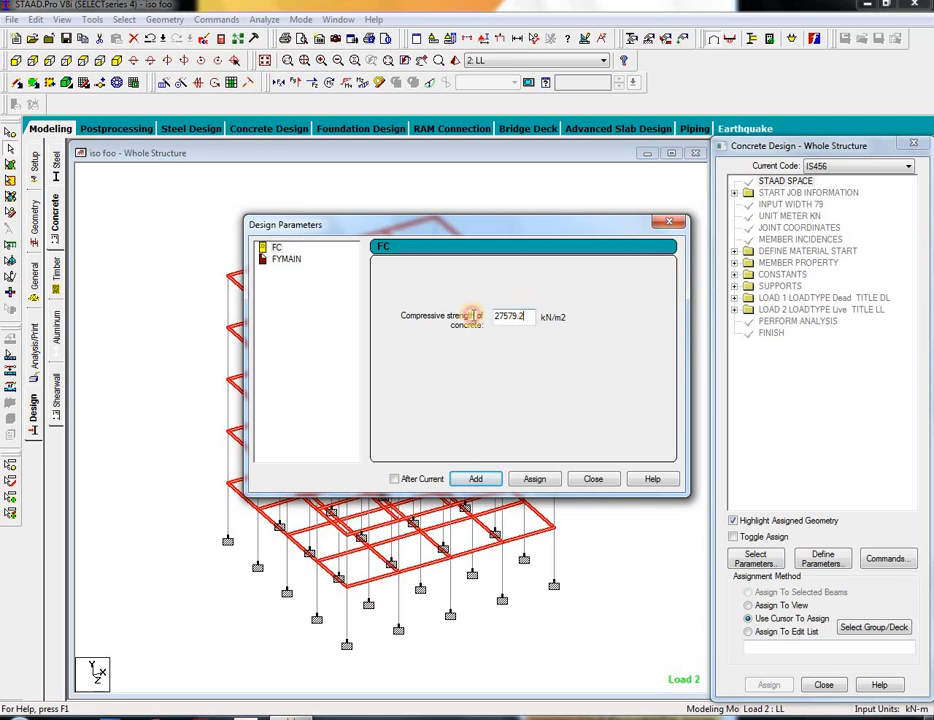
drag(473, 316, 420, 304)
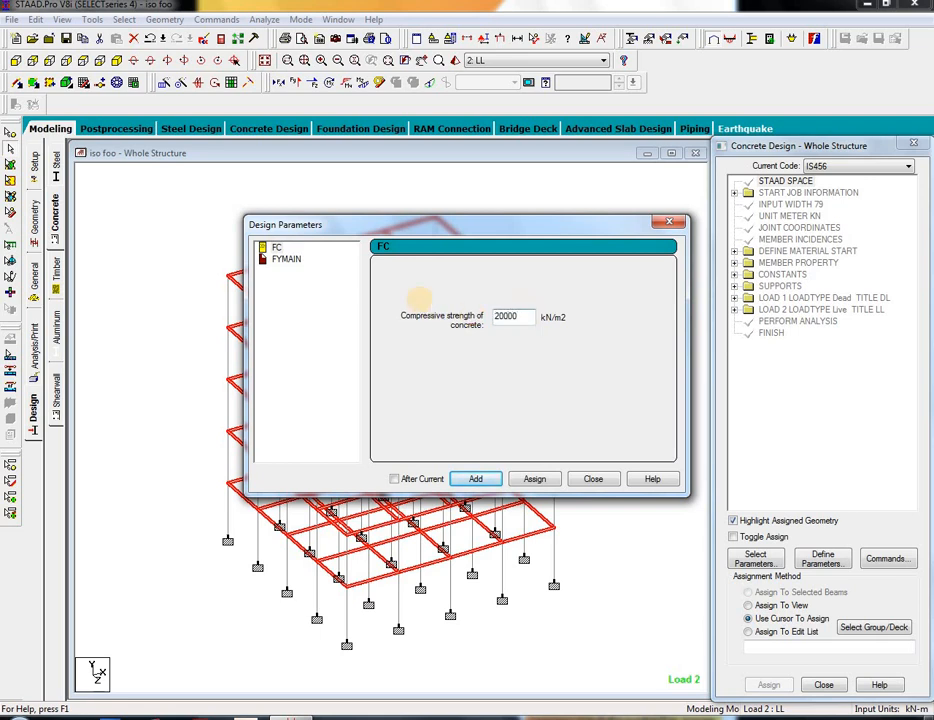
click(475, 479)
click(285, 259)
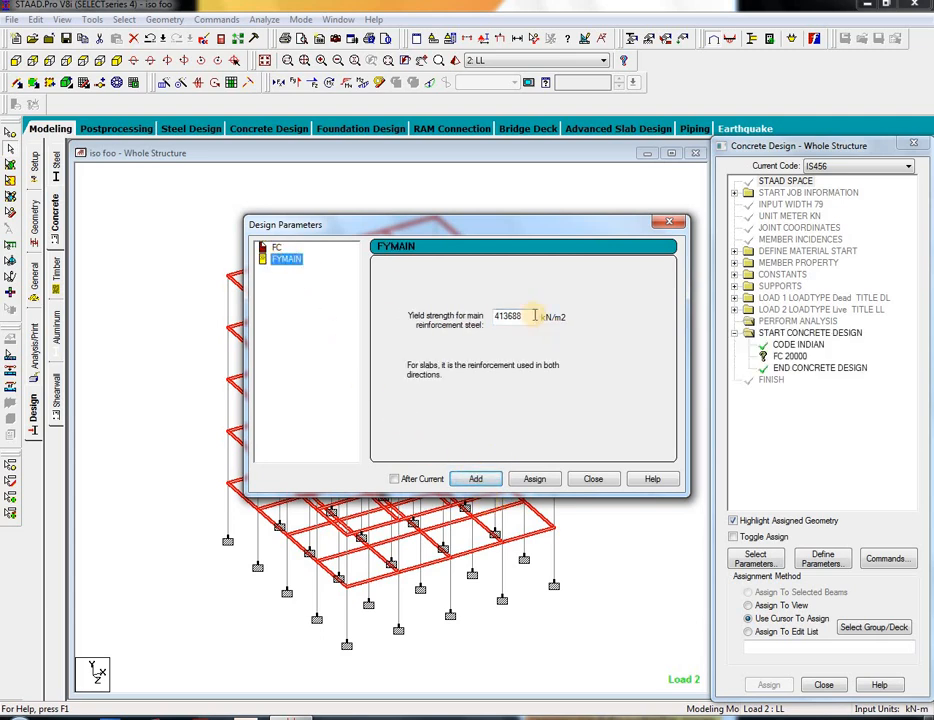
drag(535, 316, 415, 318)
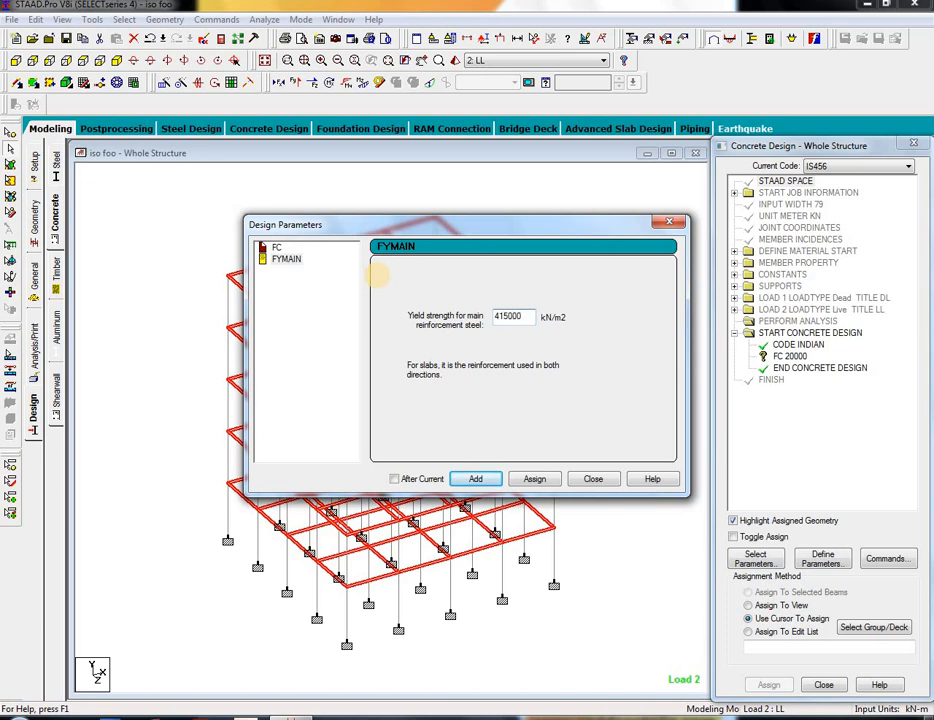
click(477, 480)
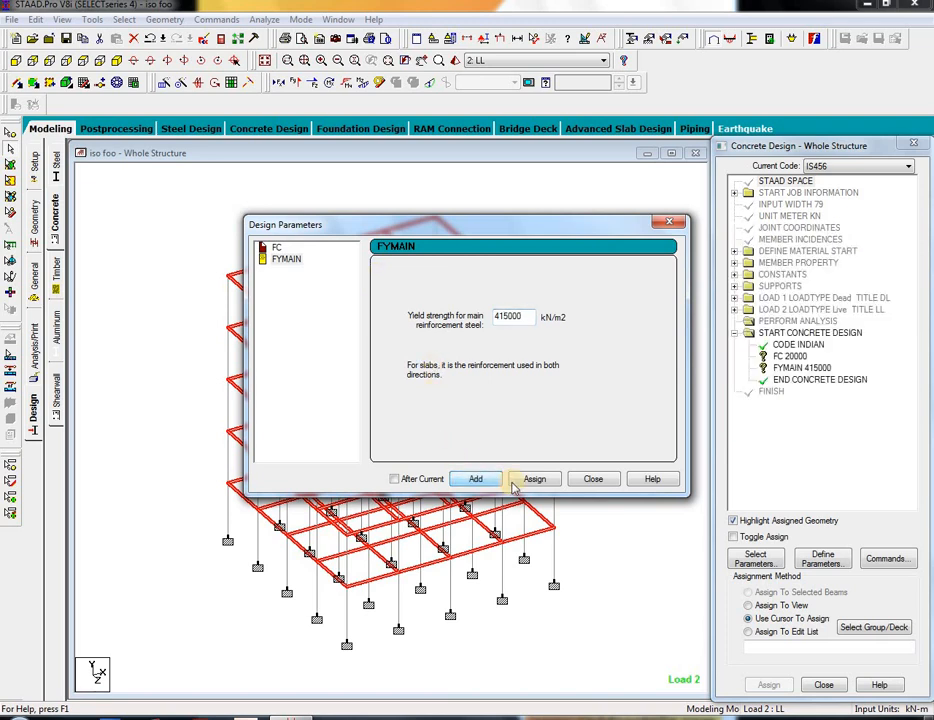
click(596, 479)
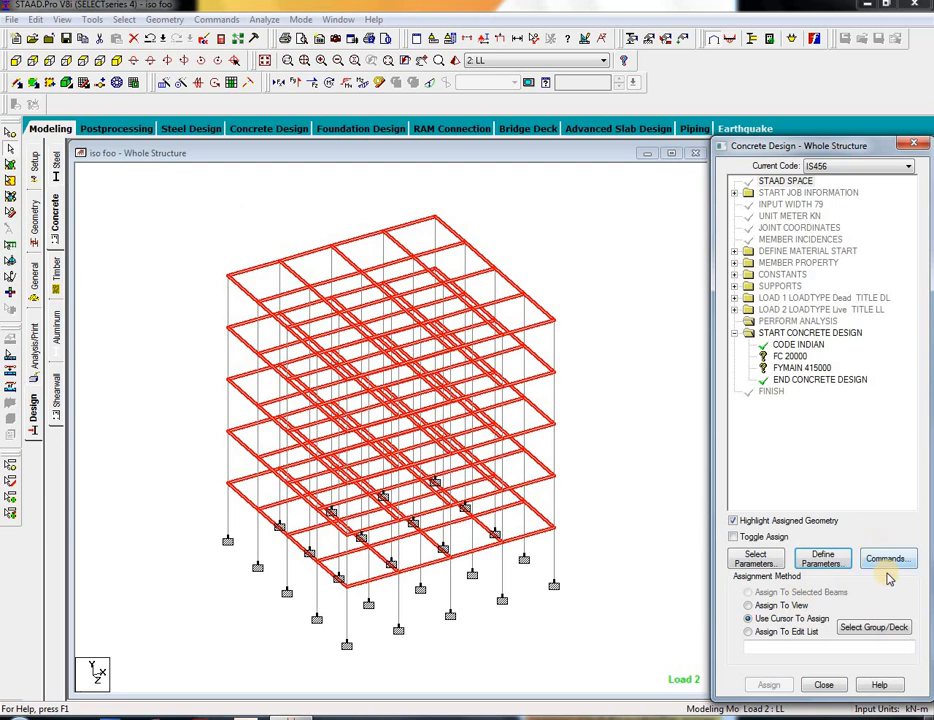
Step: Add the DESIGN BEAM and DESIGN COLUMN commands to the concrete design
click(886, 558)
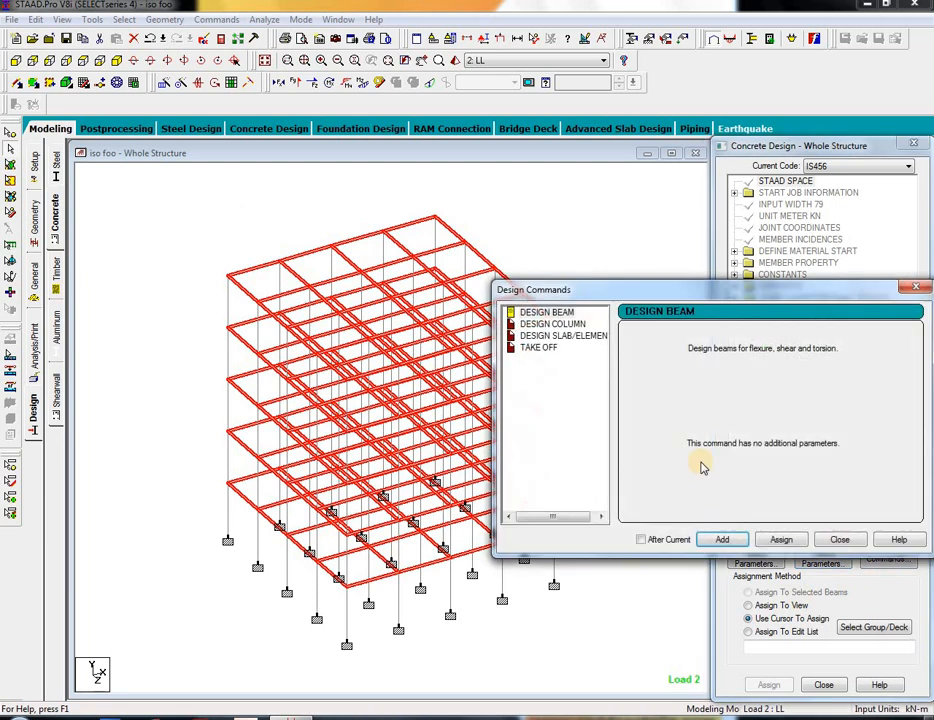
click(545, 313)
click(722, 540)
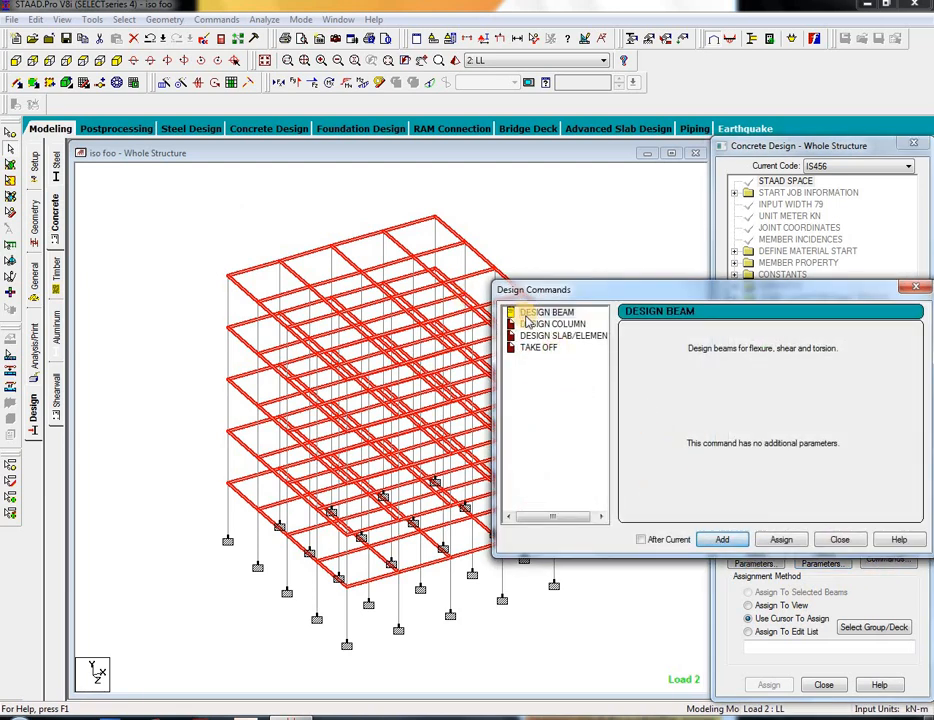
drag(661, 296, 306, 192)
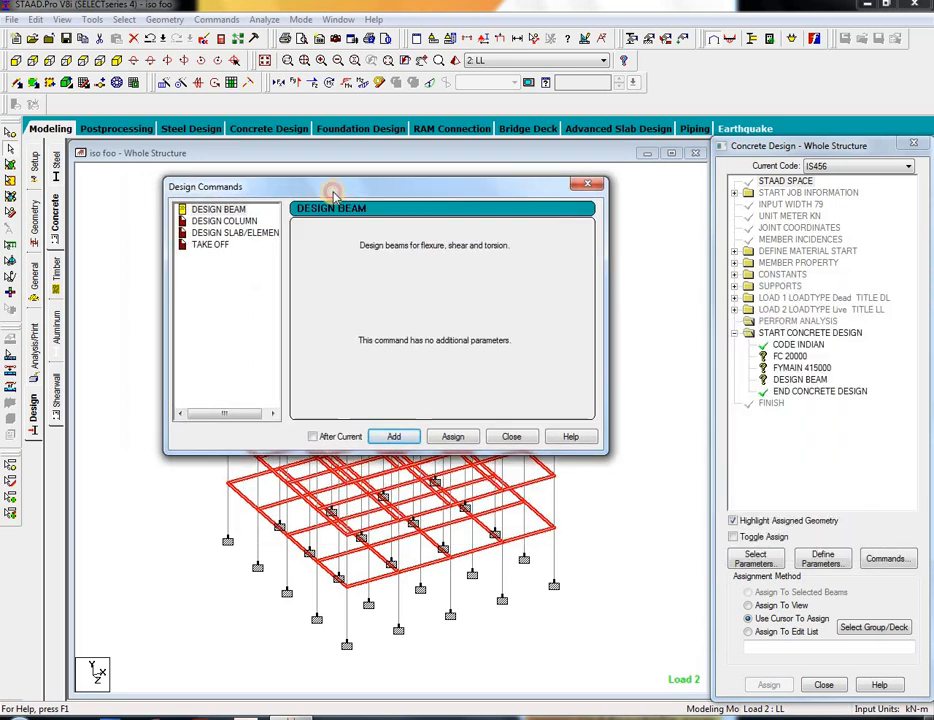
click(203, 221)
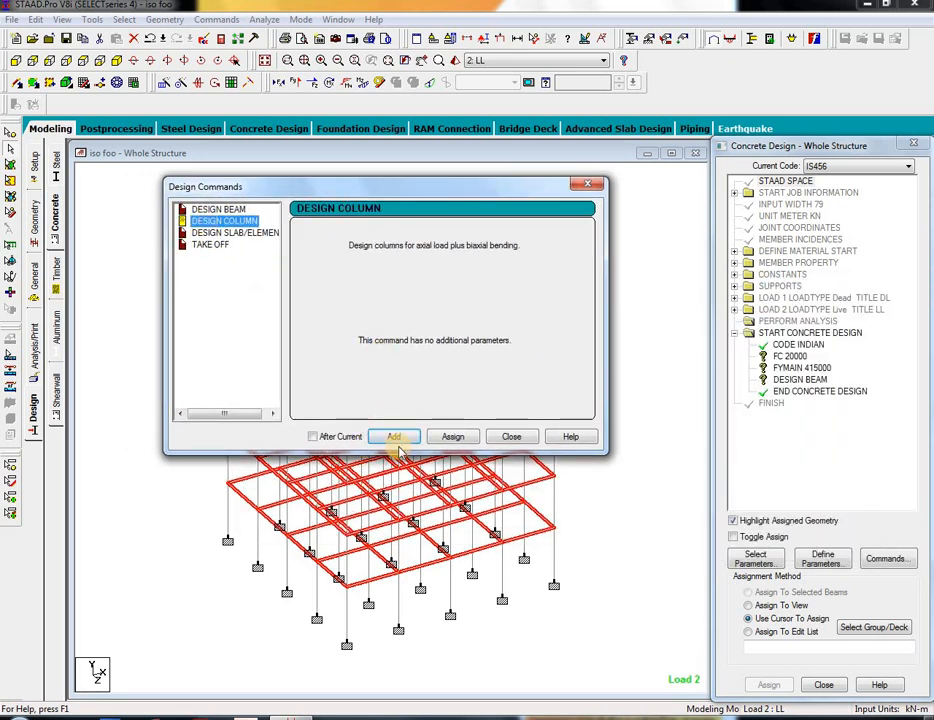
click(397, 452)
click(508, 436)
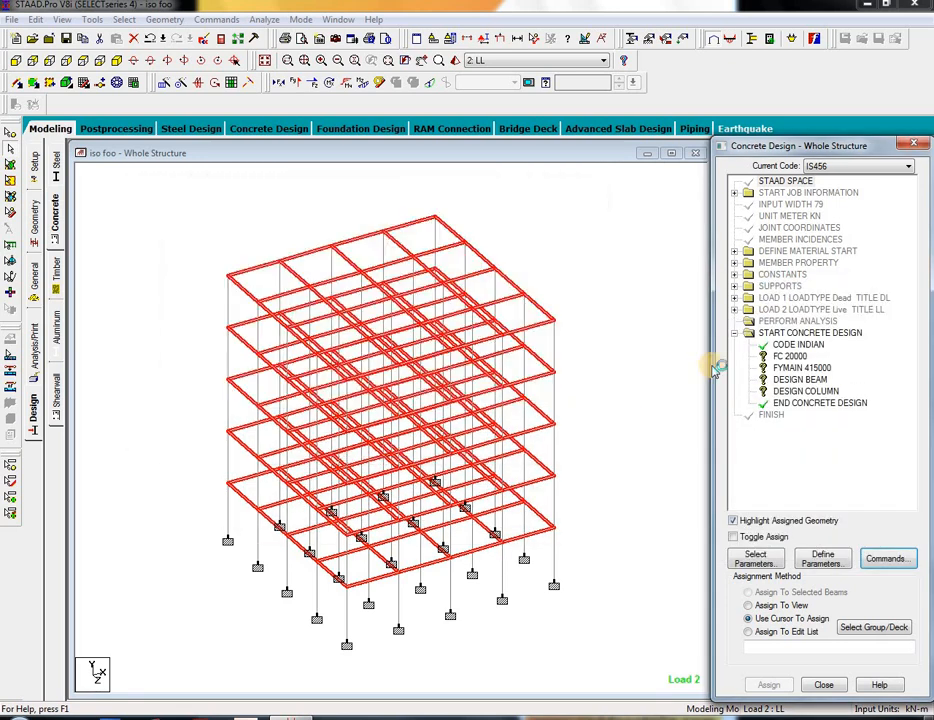
Step: Assign the FC 20000 and FYMAIN 415000 parameters to all members in the view
click(782, 357)
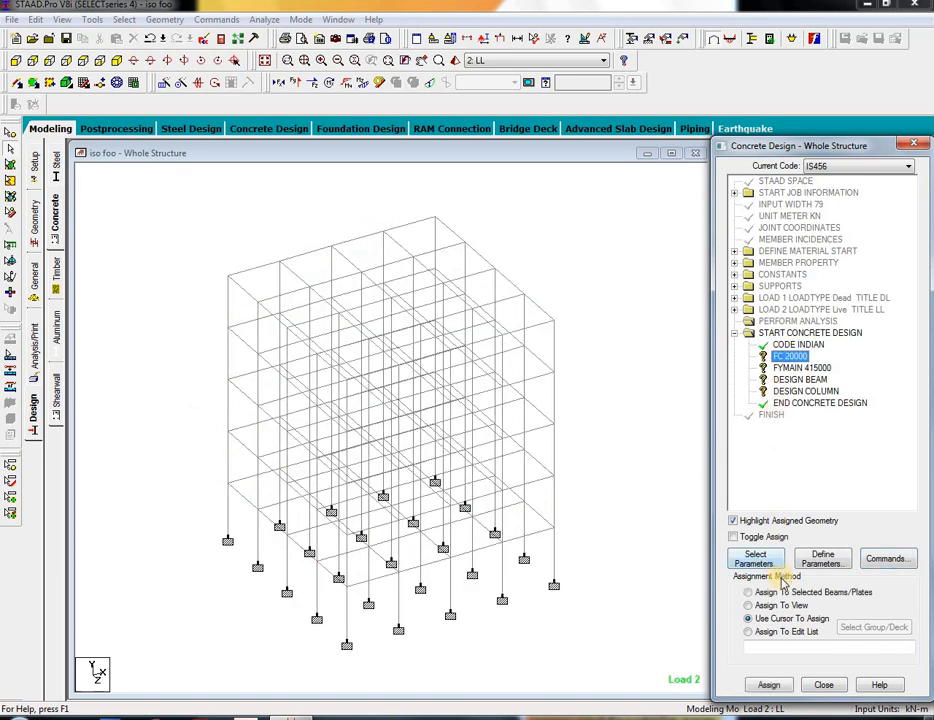
click(779, 608)
click(768, 685)
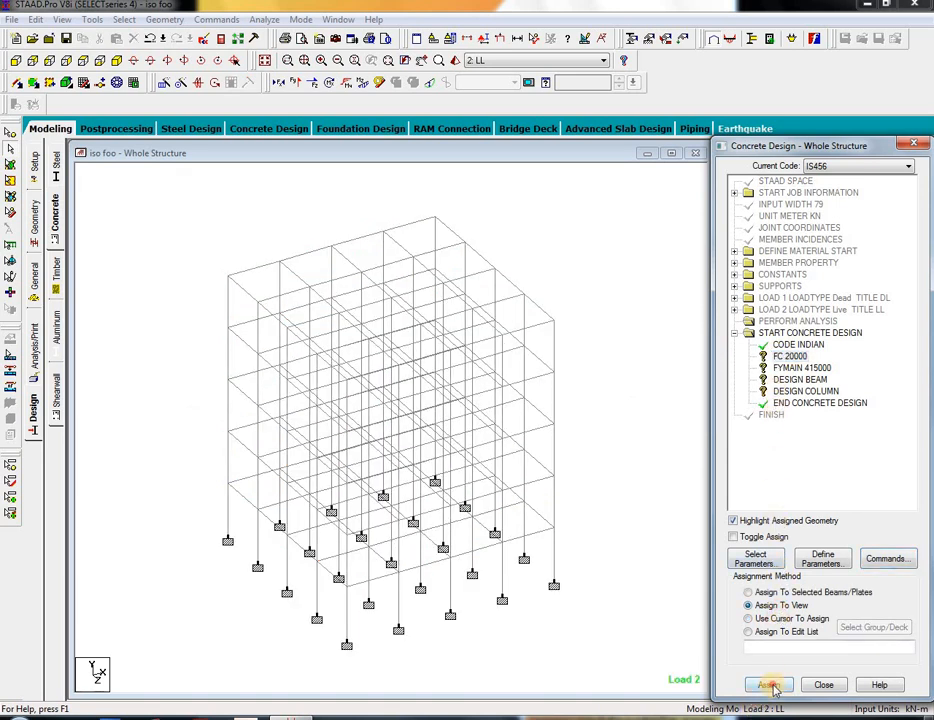
click(819, 455)
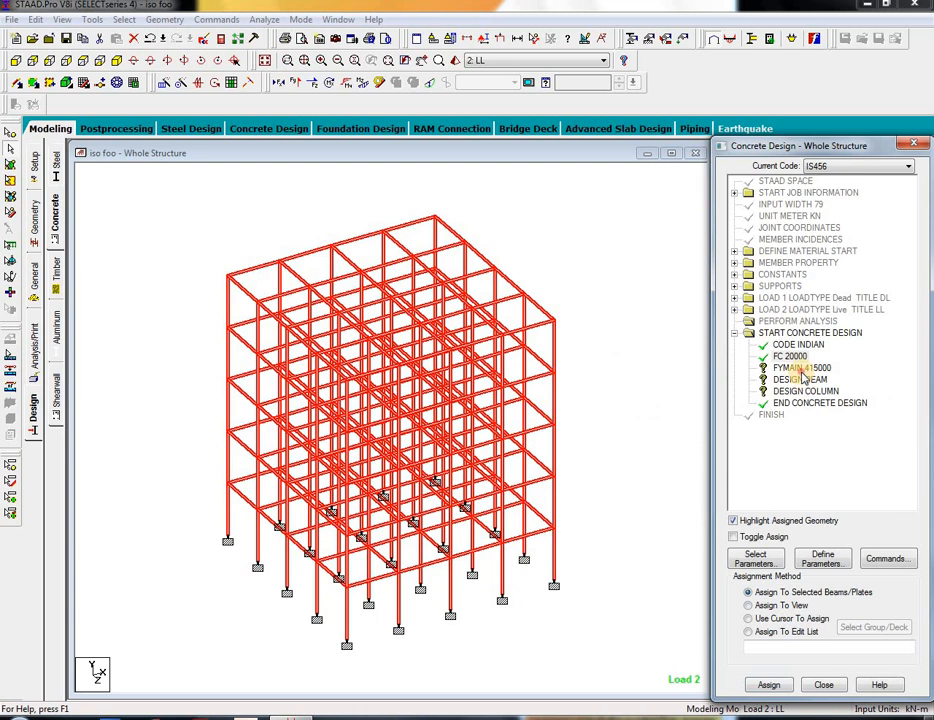
click(801, 369)
click(787, 605)
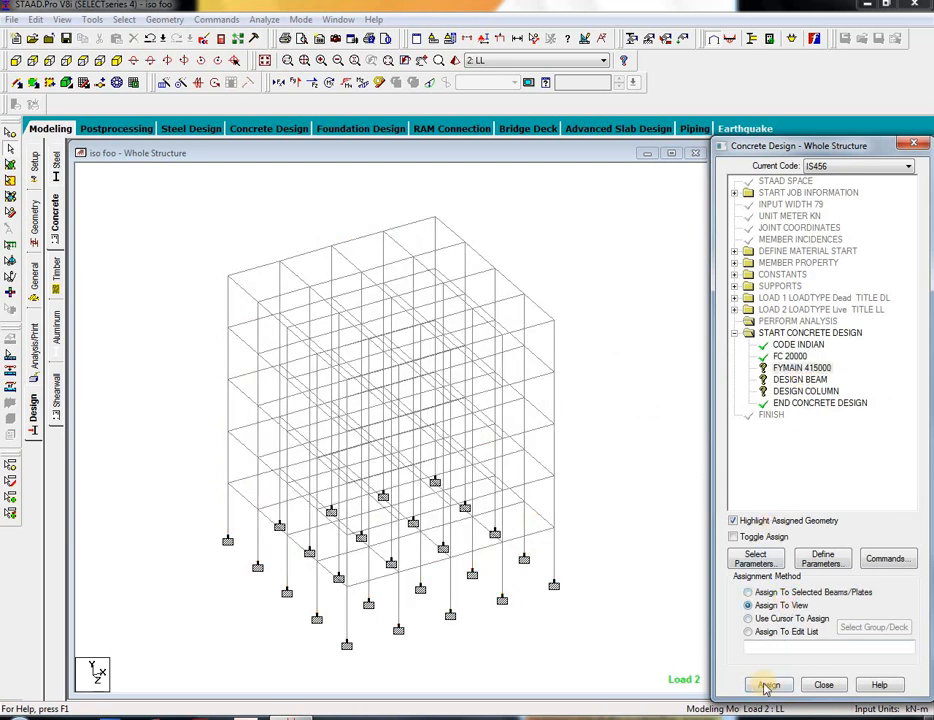
click(768, 685)
click(820, 458)
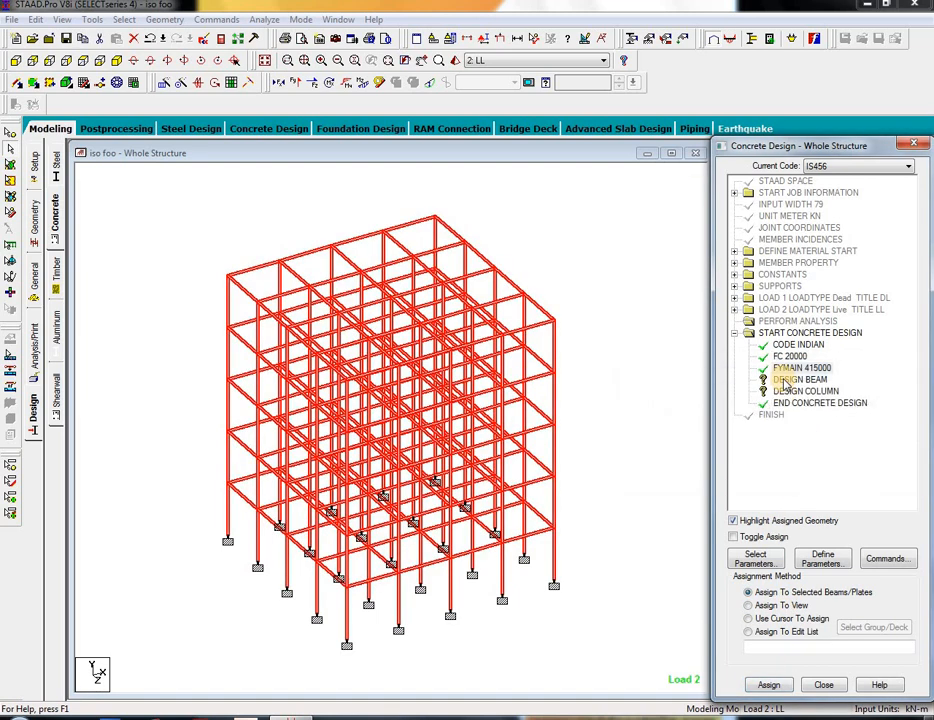
Step: Assign the DESIGN BEAM command to all members parallel to X and Z
click(800, 379)
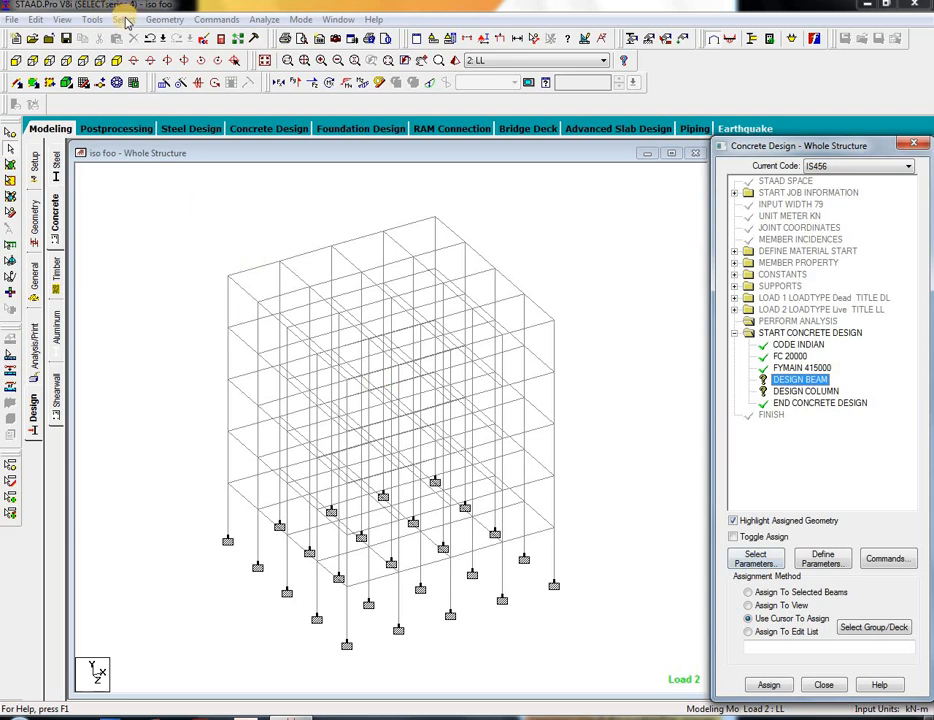
click(100, 19)
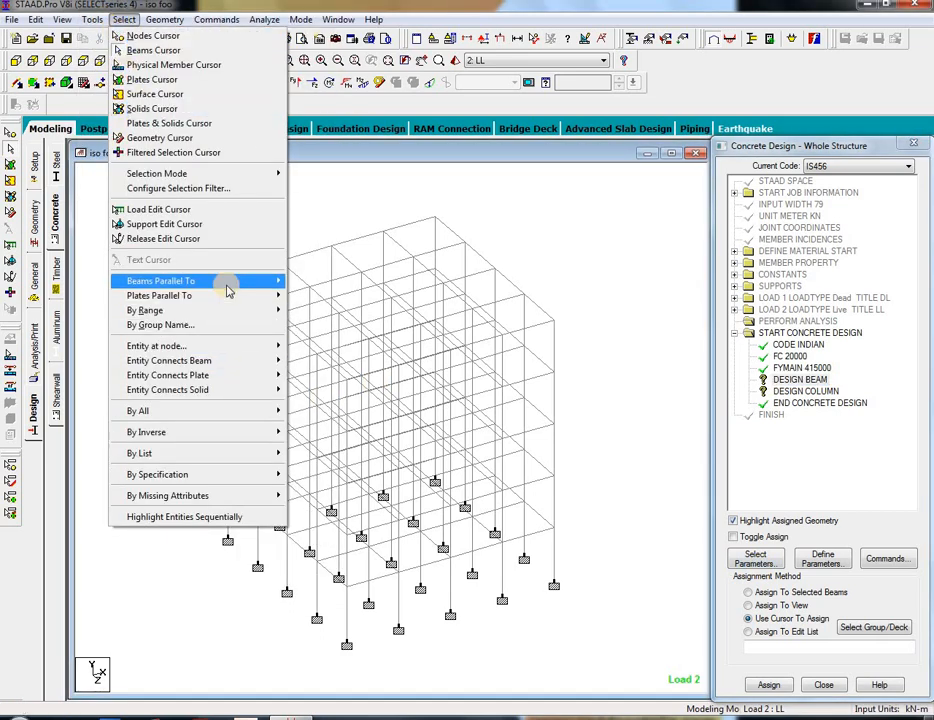
click(303, 284)
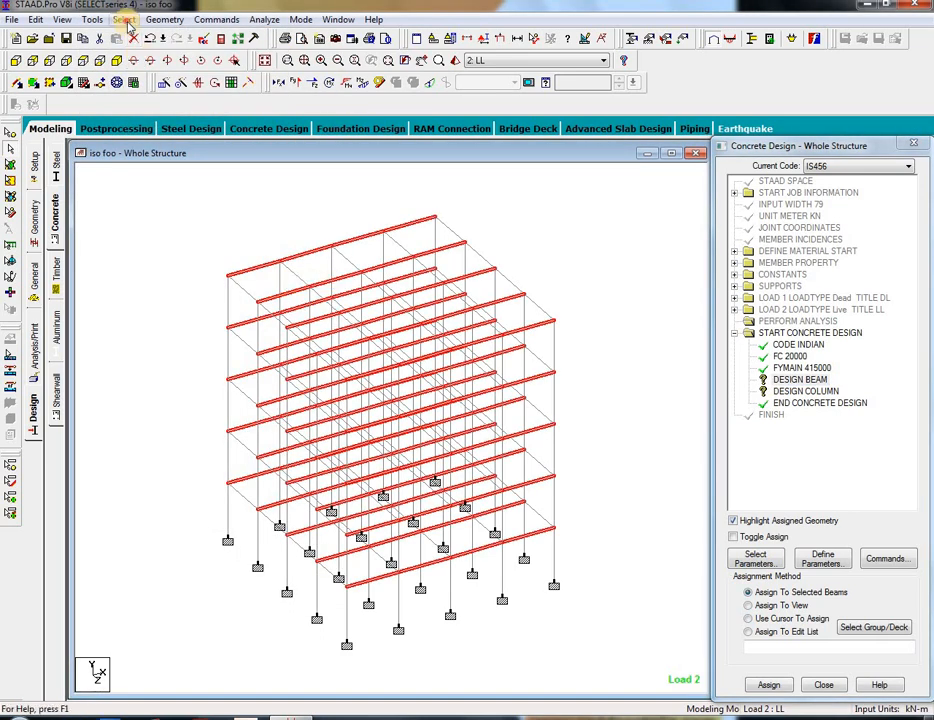
click(125, 20)
mouse_move(223, 281)
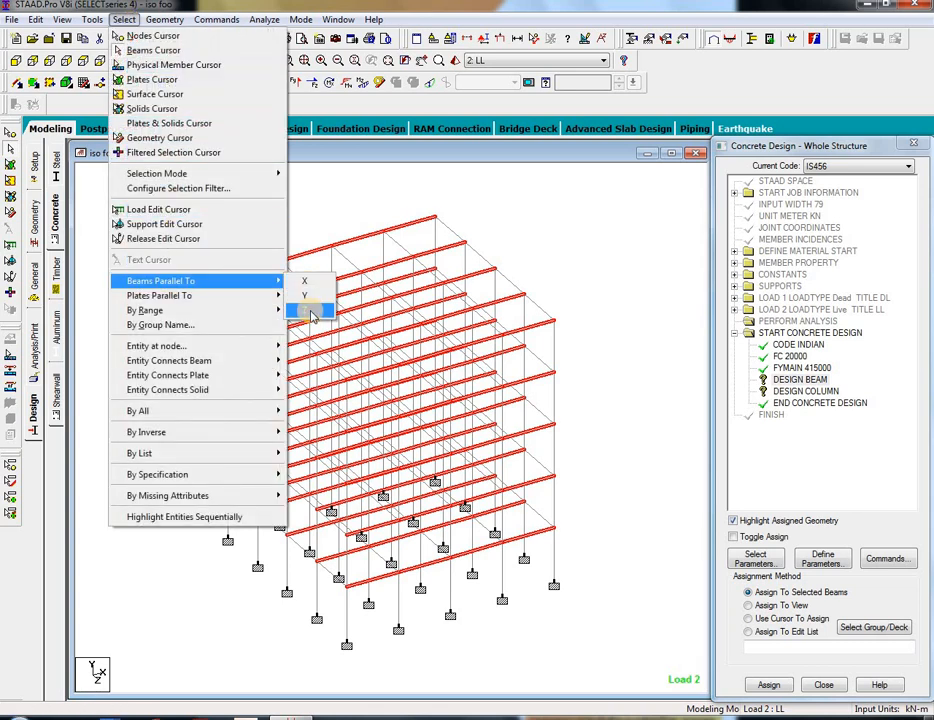
click(311, 313)
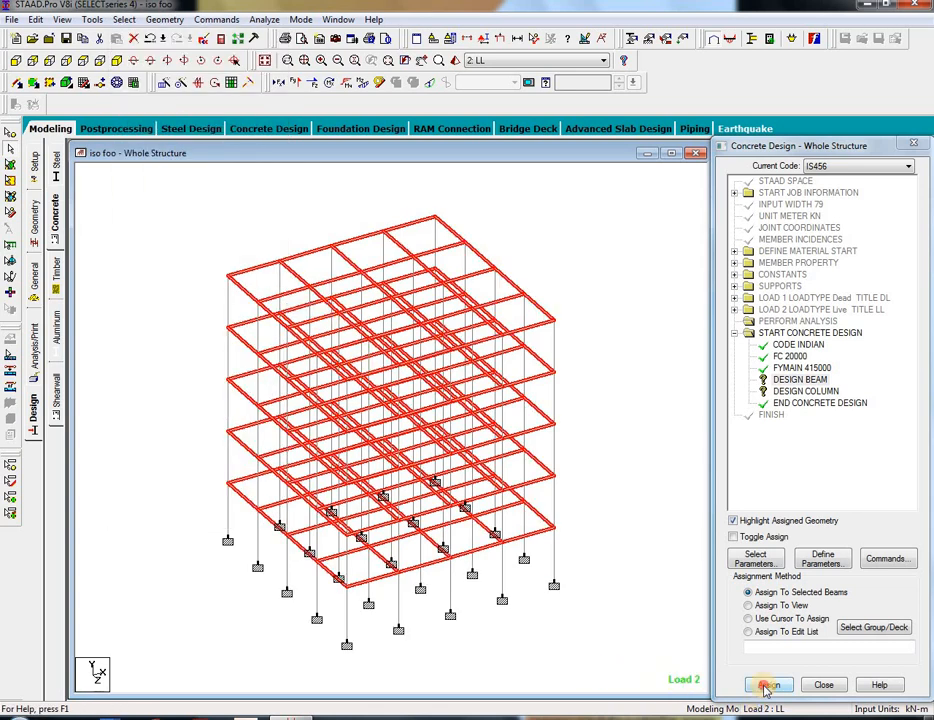
click(766, 686)
click(767, 455)
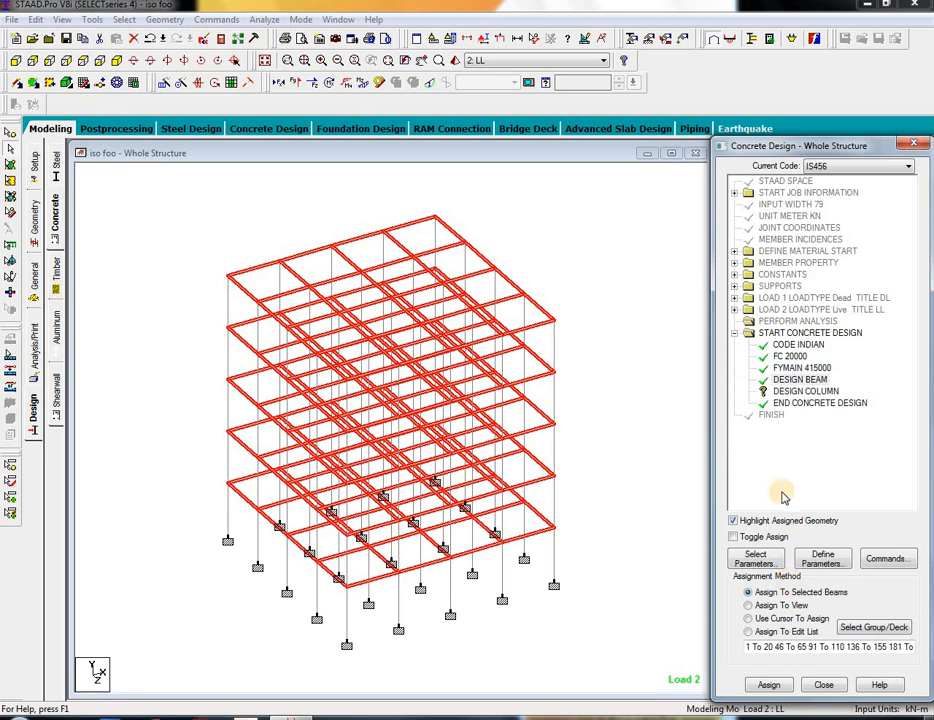
Step: Assign the DESIGN COLUMN command to all members parallel to Y
click(800, 391)
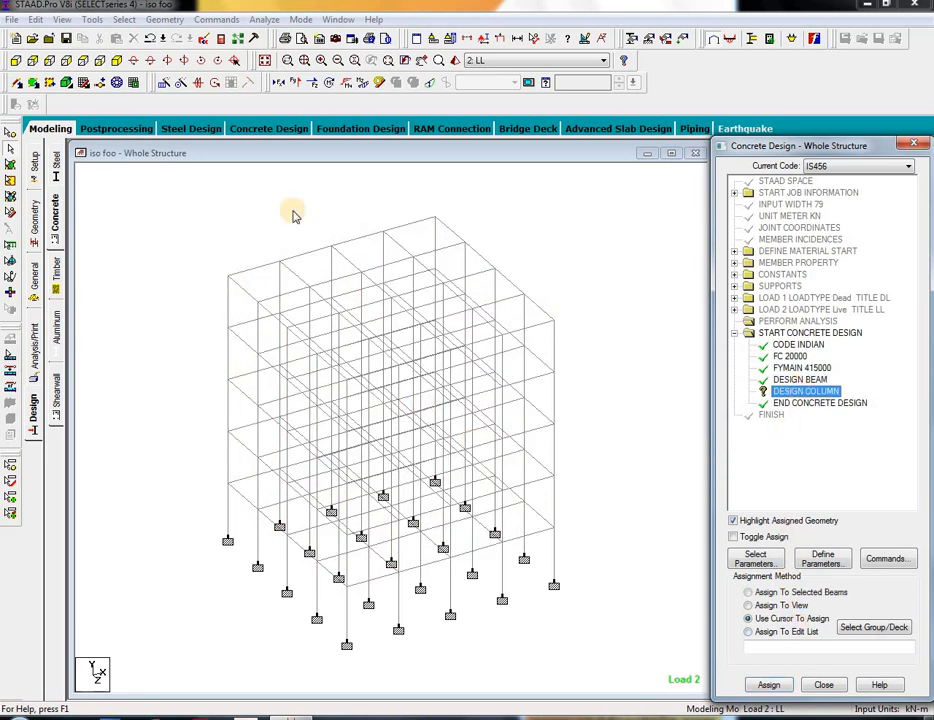
click(124, 20)
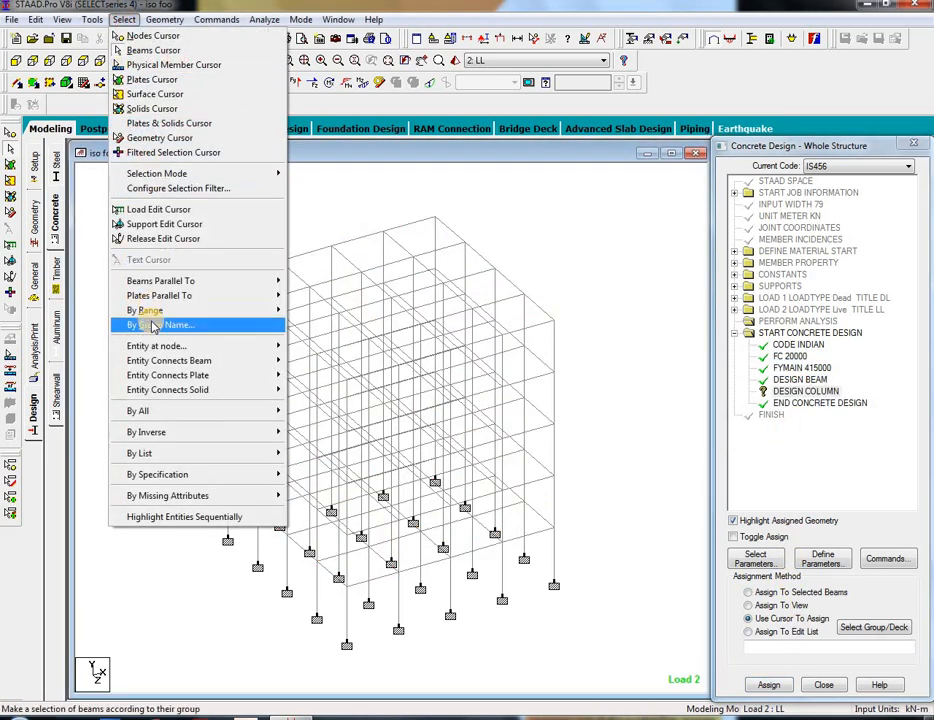
click(285, 281)
click(304, 296)
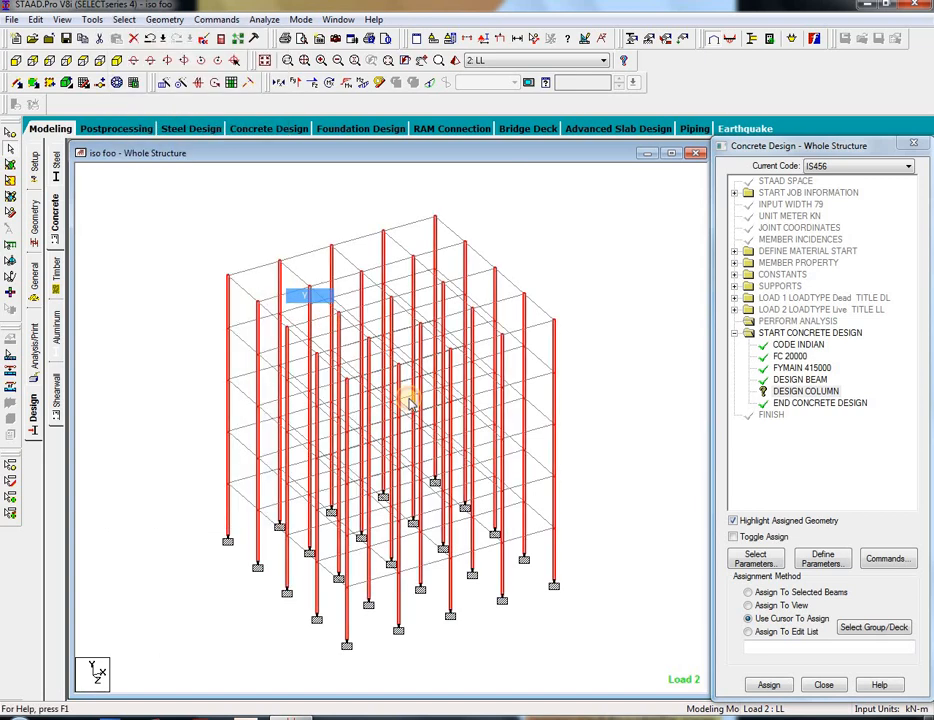
click(768, 685)
click(767, 398)
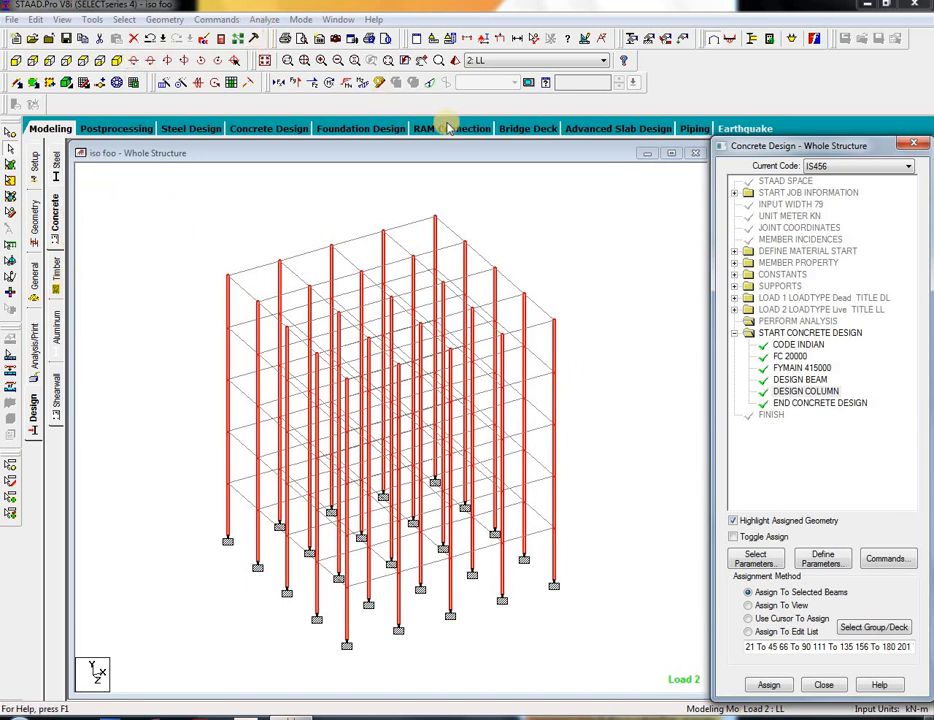
Step: Run the analysis with the concrete design, saving the modified structure, and stay in modeling mode
click(264, 19)
click(268, 38)
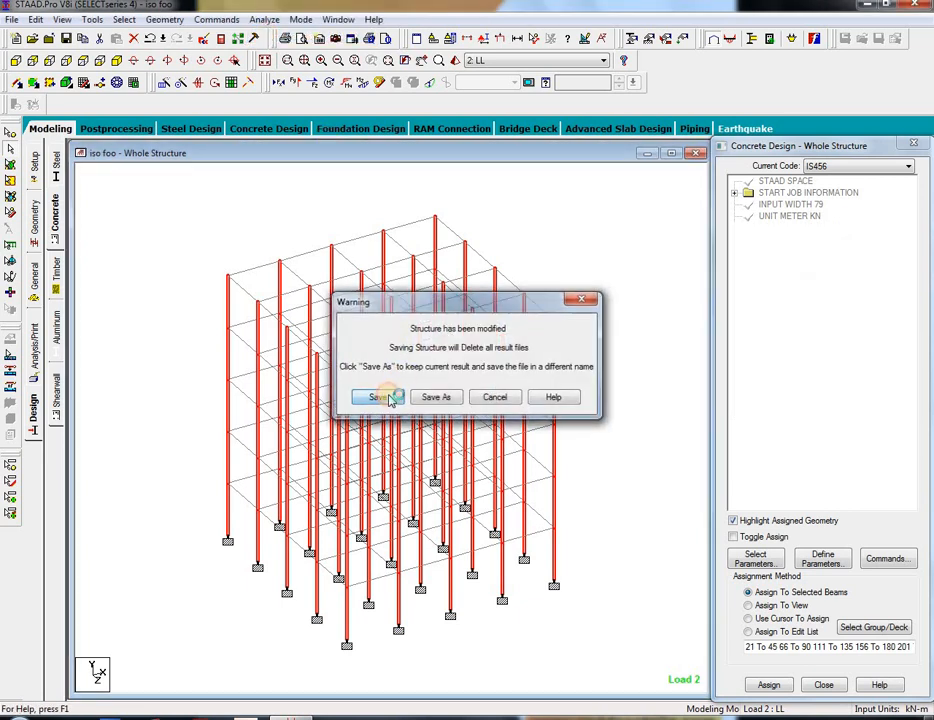
click(378, 397)
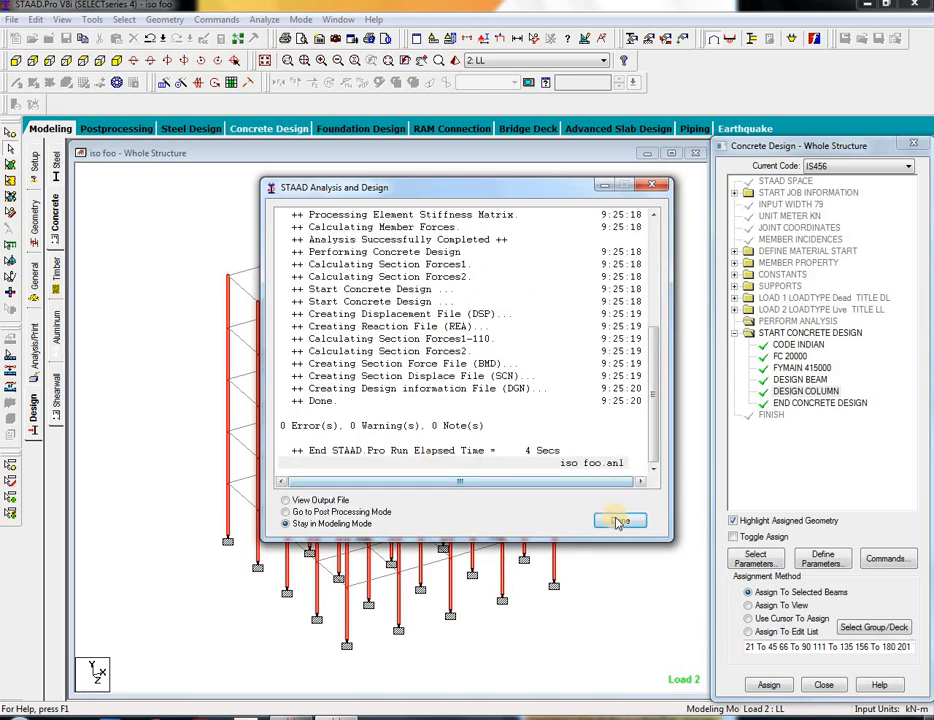
click(614, 521)
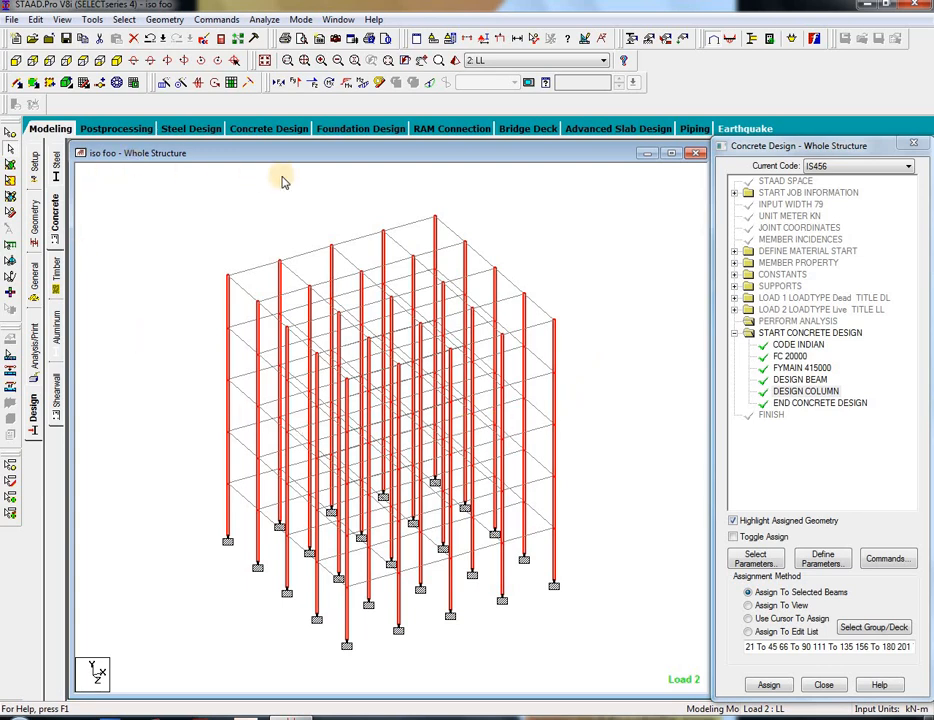
Step: Open the foundation design options and include load cases 1 DL and 2 LL for all supports
click(378, 131)
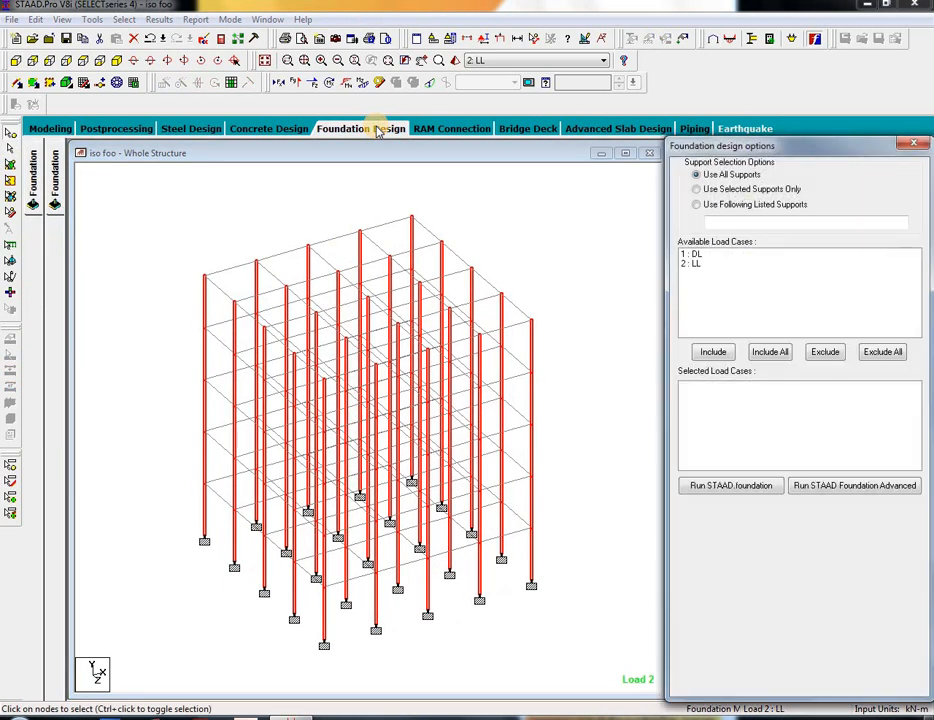
click(690, 254)
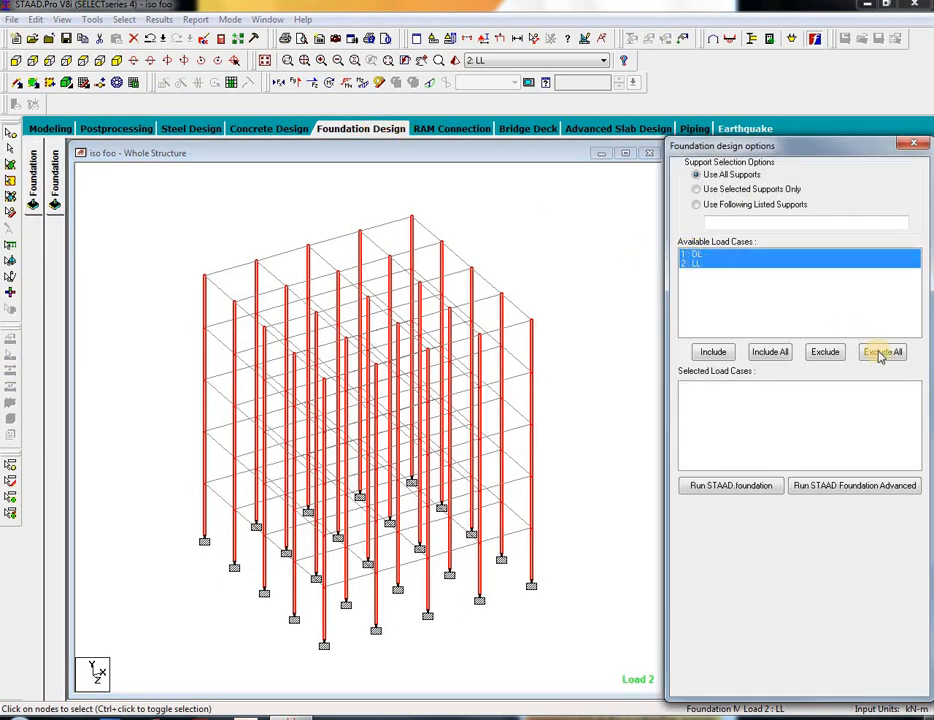
click(770, 352)
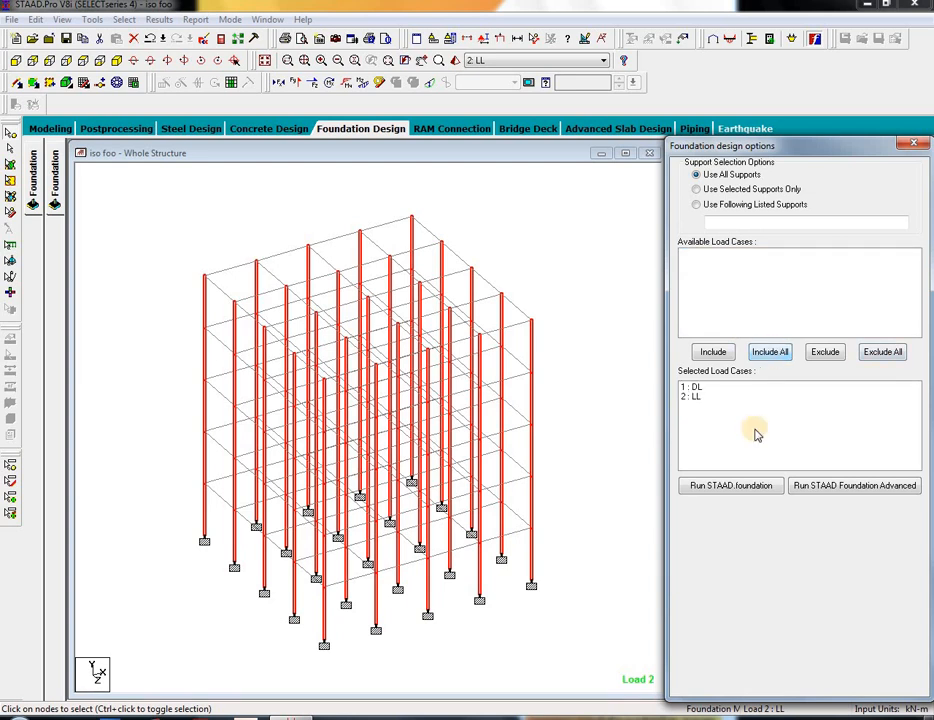
click(700, 388)
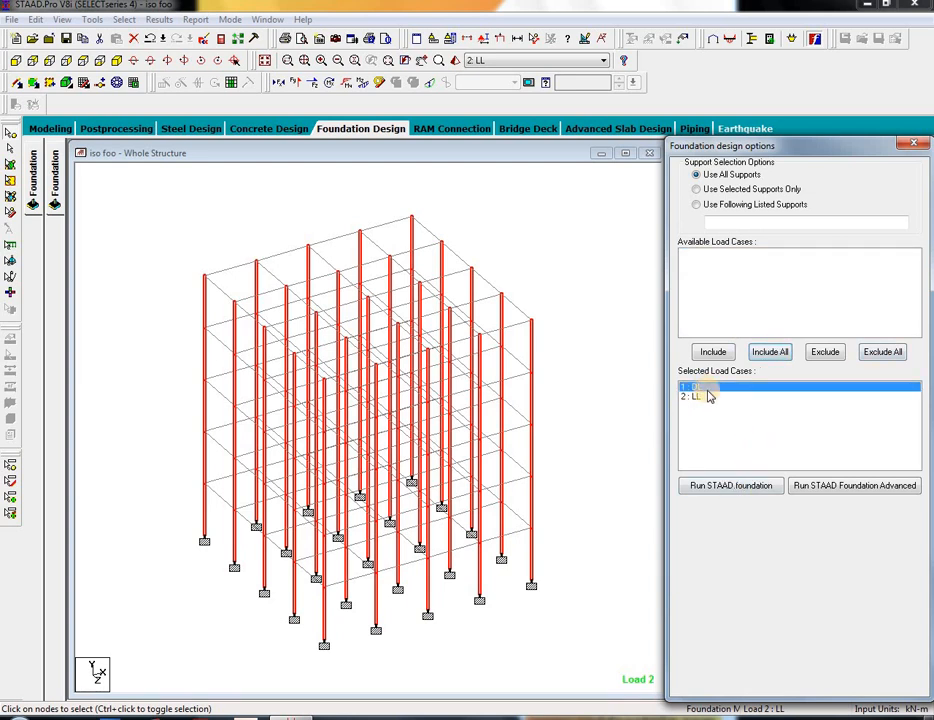
click(703, 390)
click(698, 388)
click(697, 391)
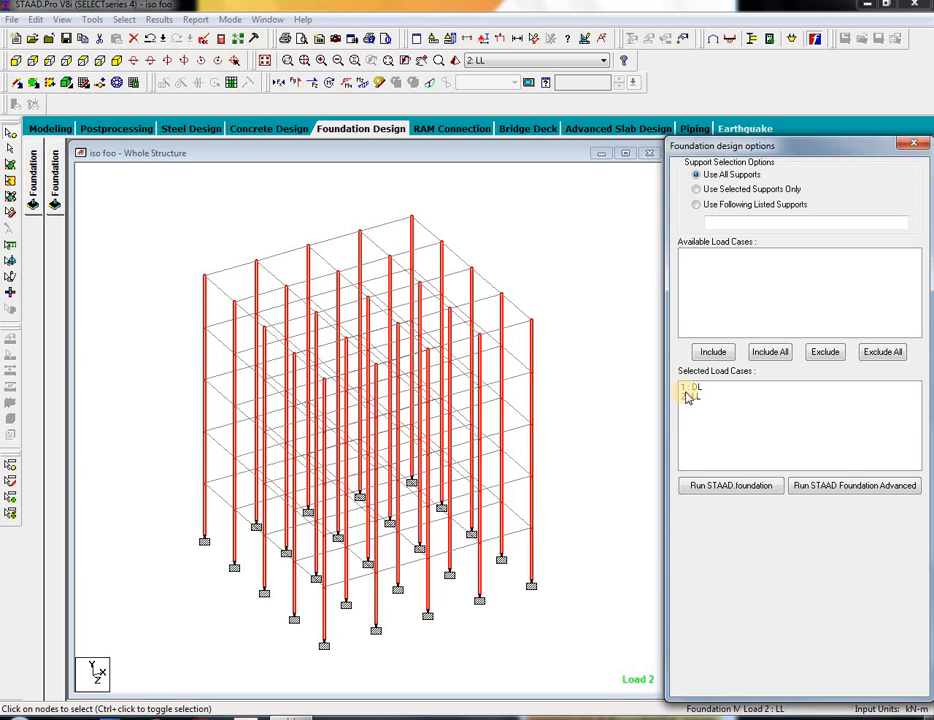
click(687, 397)
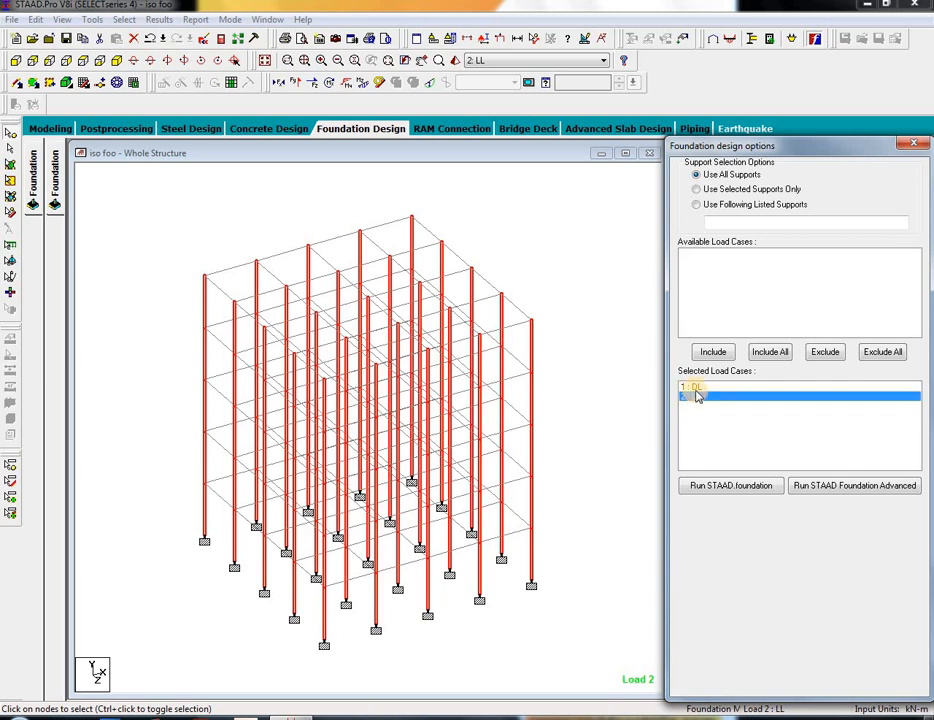
Step: Send all supports with load cases 1 DL and 2 LL to STAAD.foundation and view the imported support layout closely
click(697, 396)
click(697, 396)
ctrl+click(699, 388)
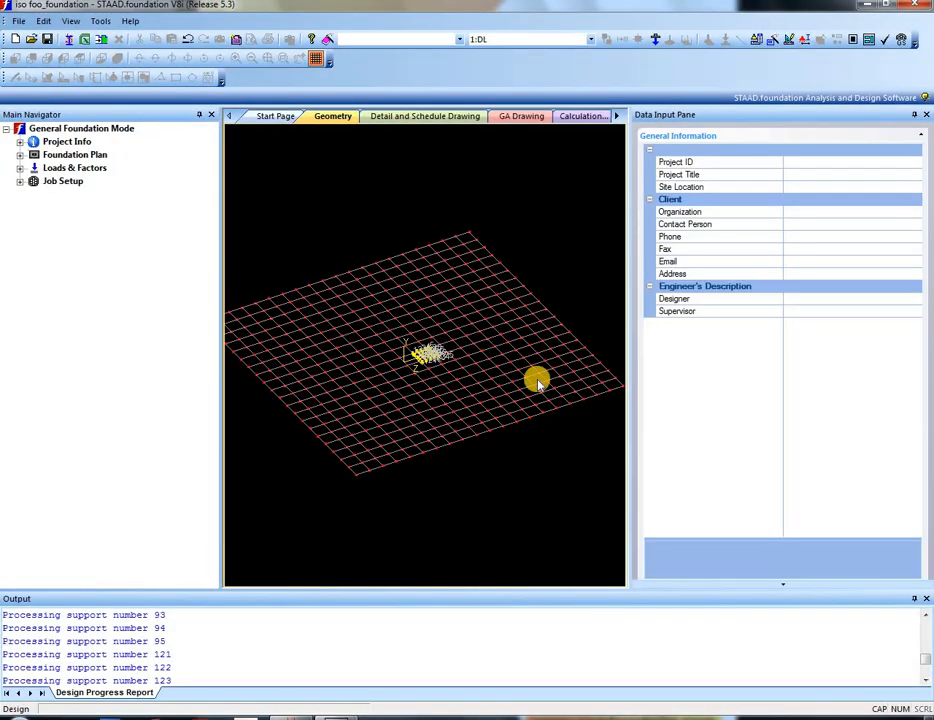
scroll(435, 348, up, 6)
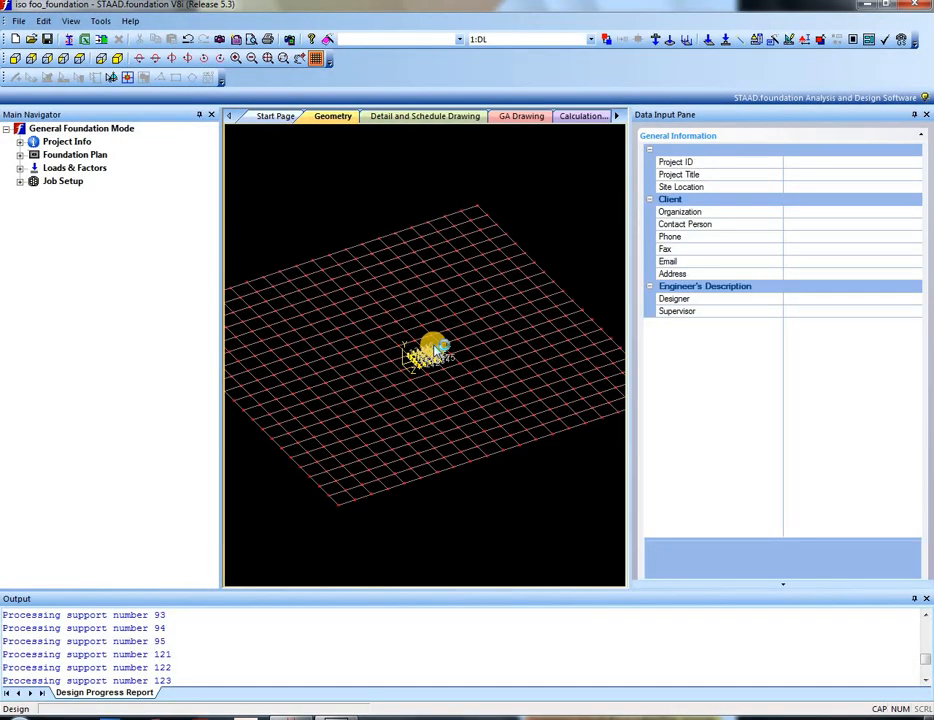
scroll(420, 350, up, 6)
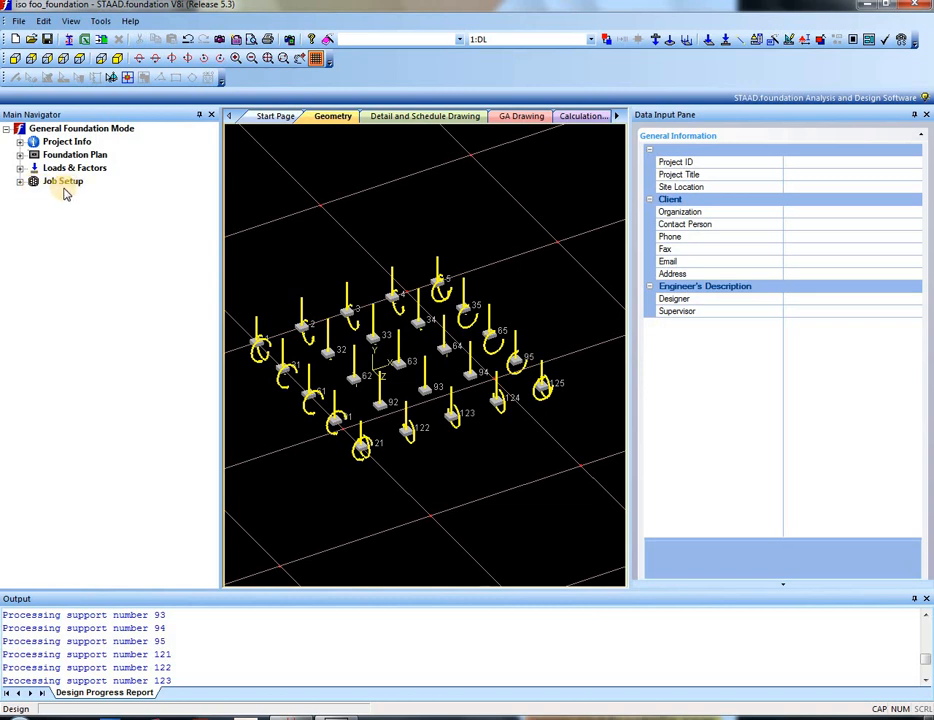
Step: Start a new foundation job named IF with the job type Isolated
click(20, 182)
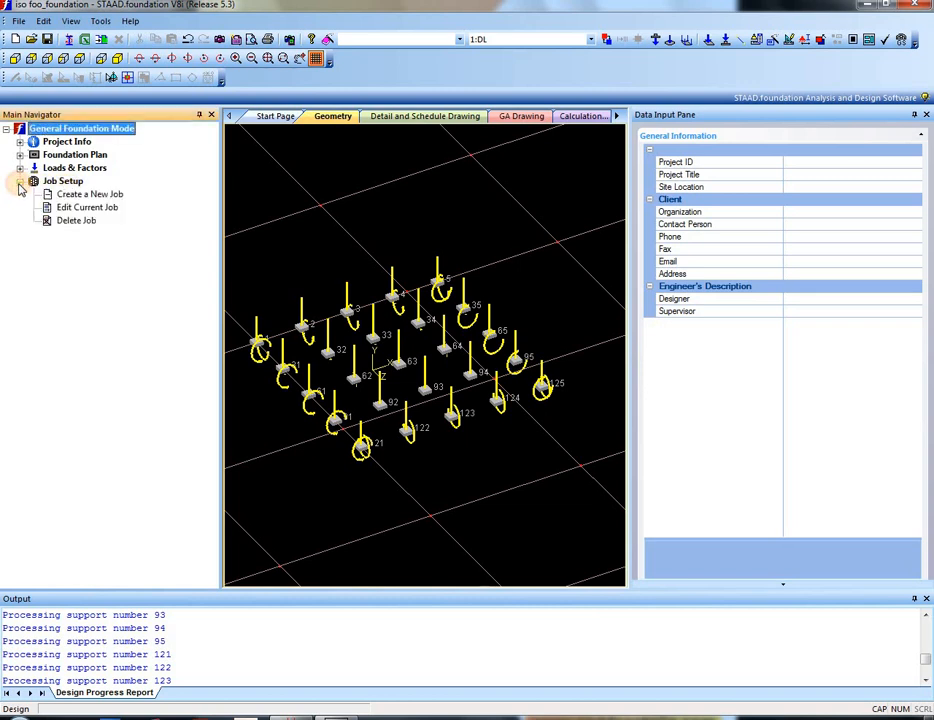
click(77, 196)
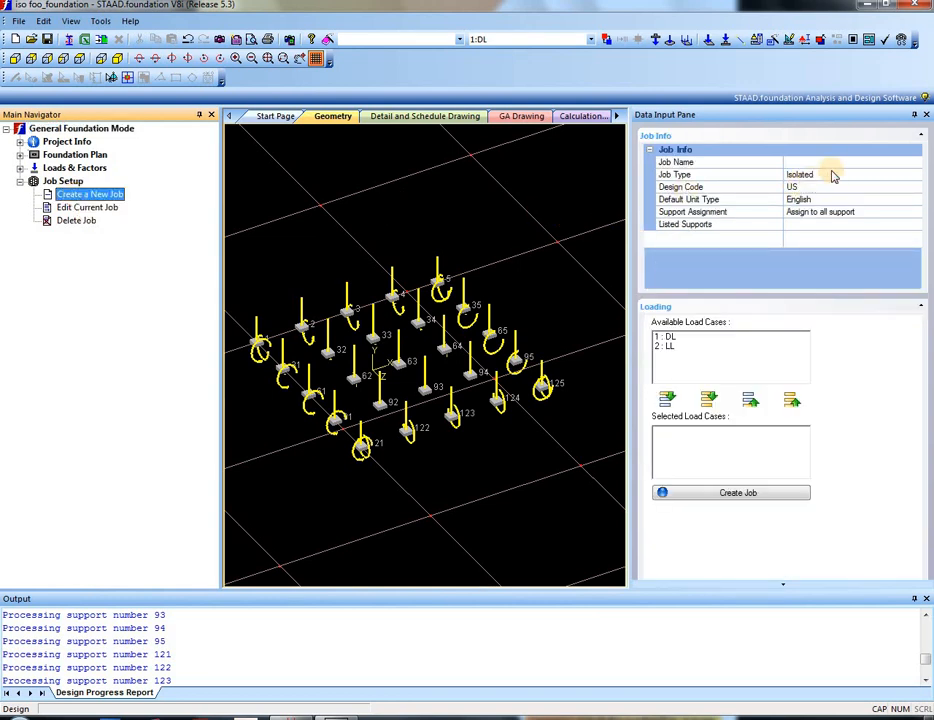
click(828, 162)
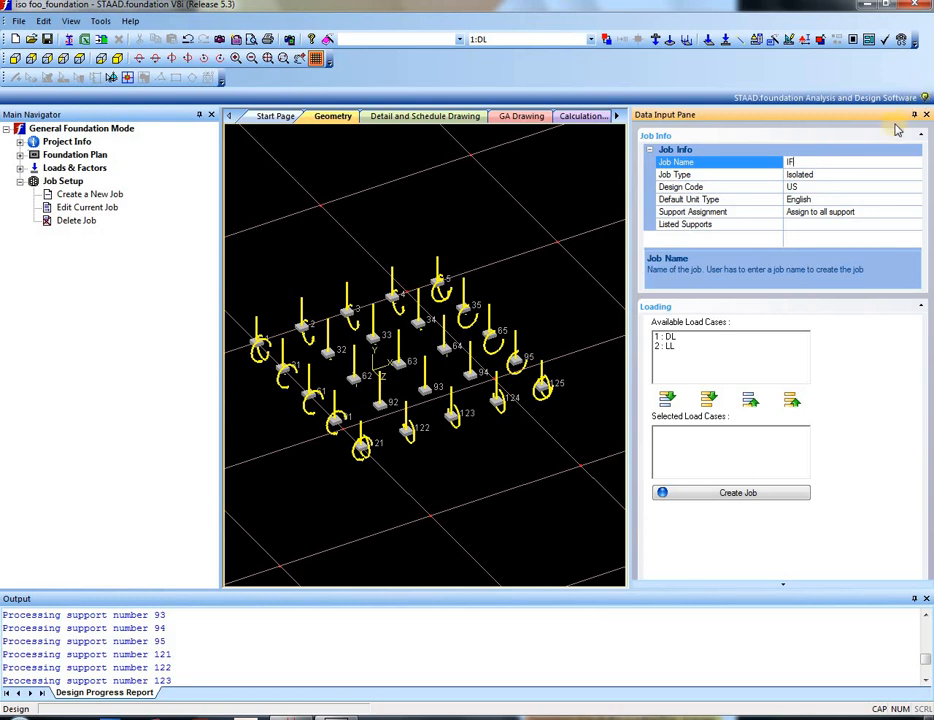
click(906, 173)
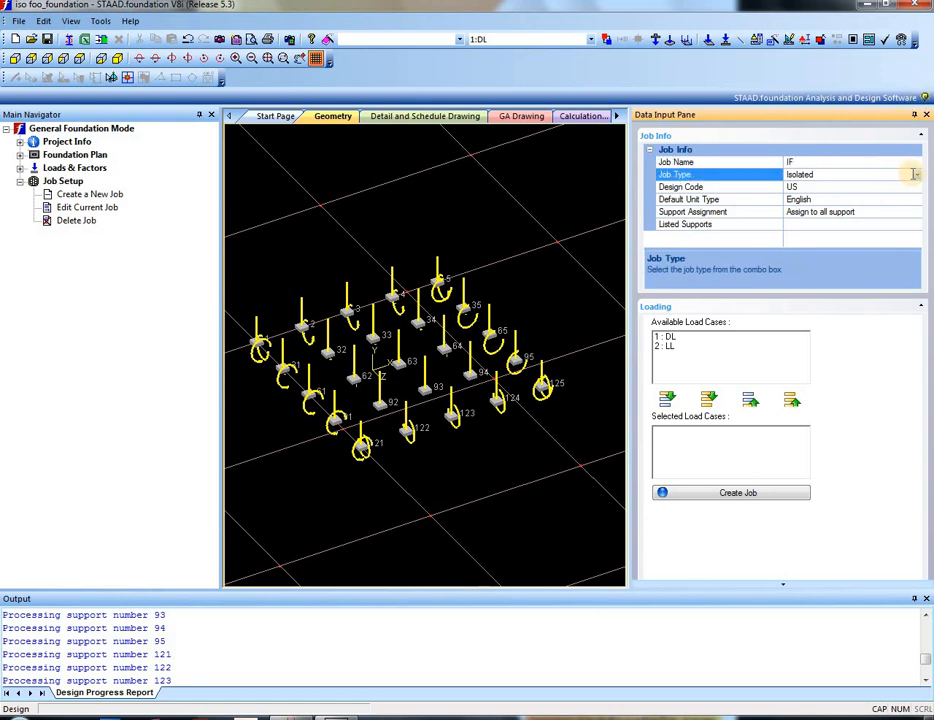
click(915, 176)
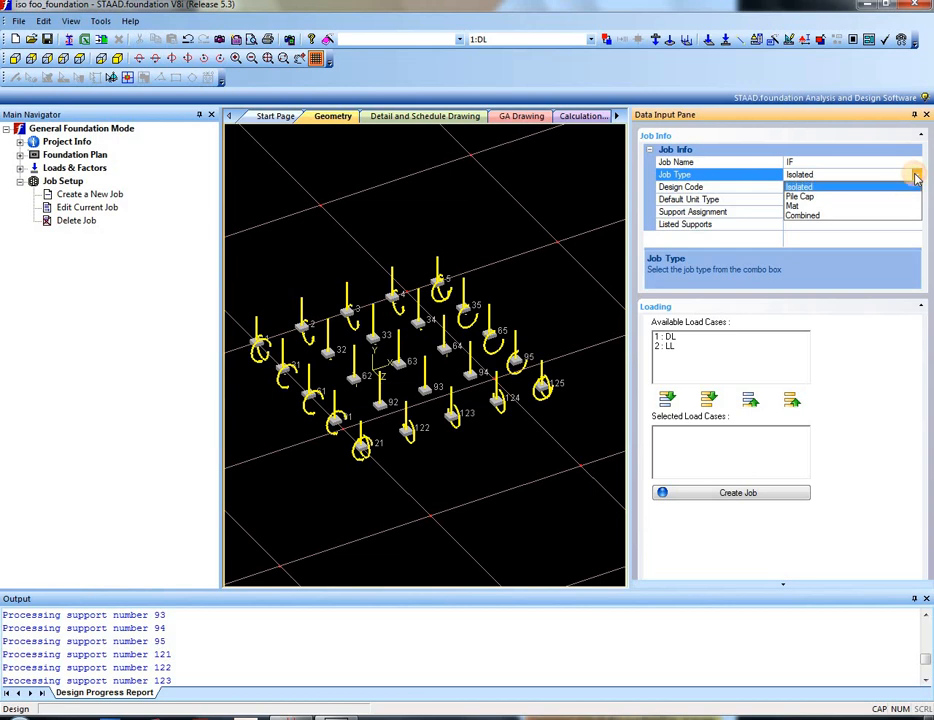
click(816, 188)
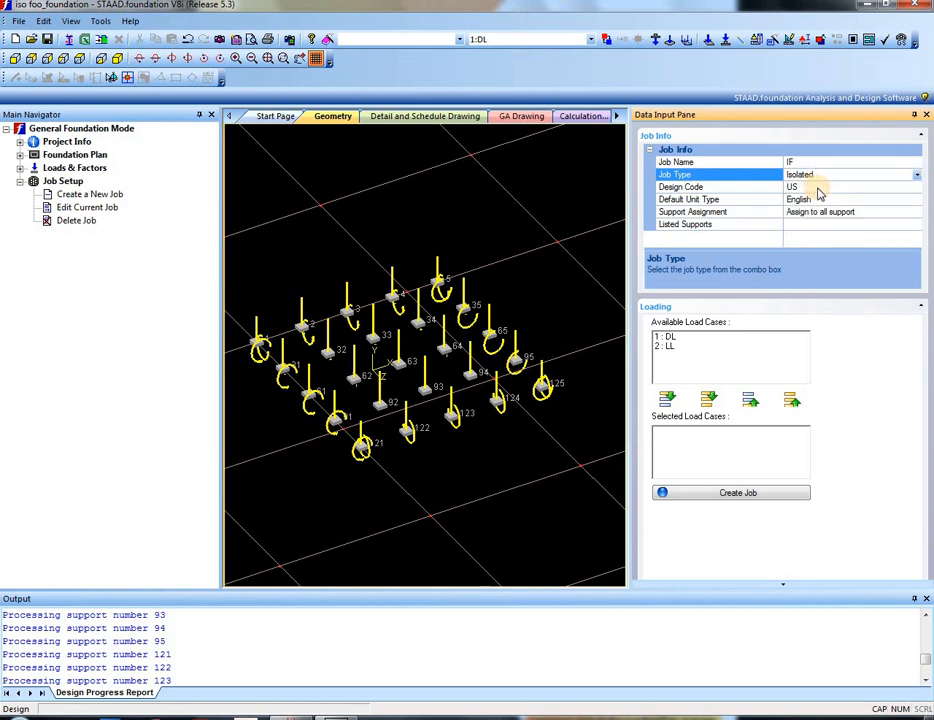
Step: Set the job's design code to Indian and its default unit type to SI, keeping the assignment to all supports
click(828, 187)
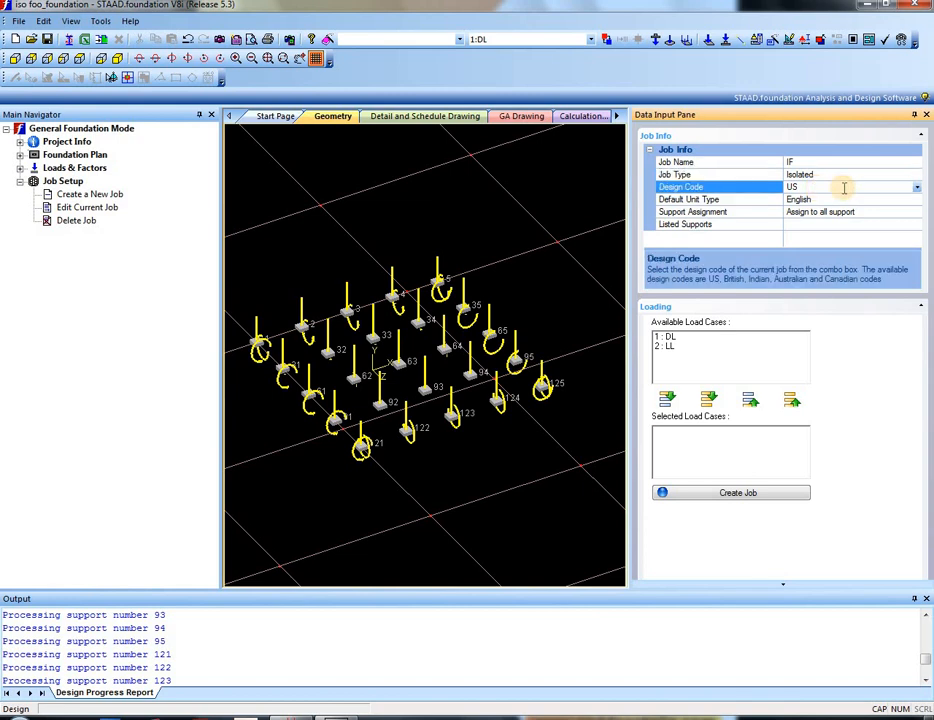
click(917, 187)
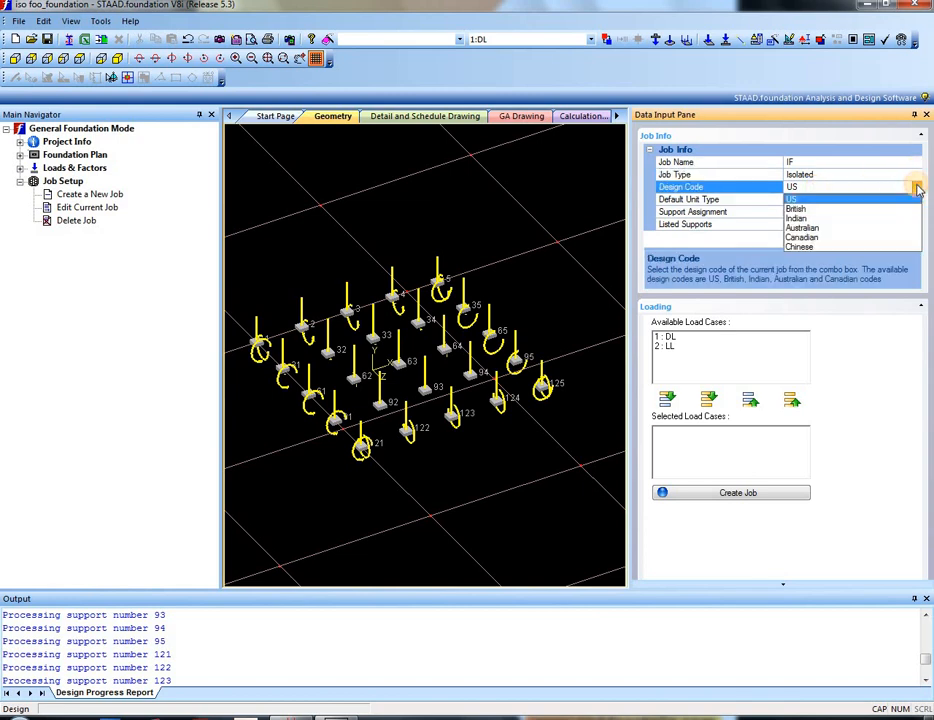
click(801, 229)
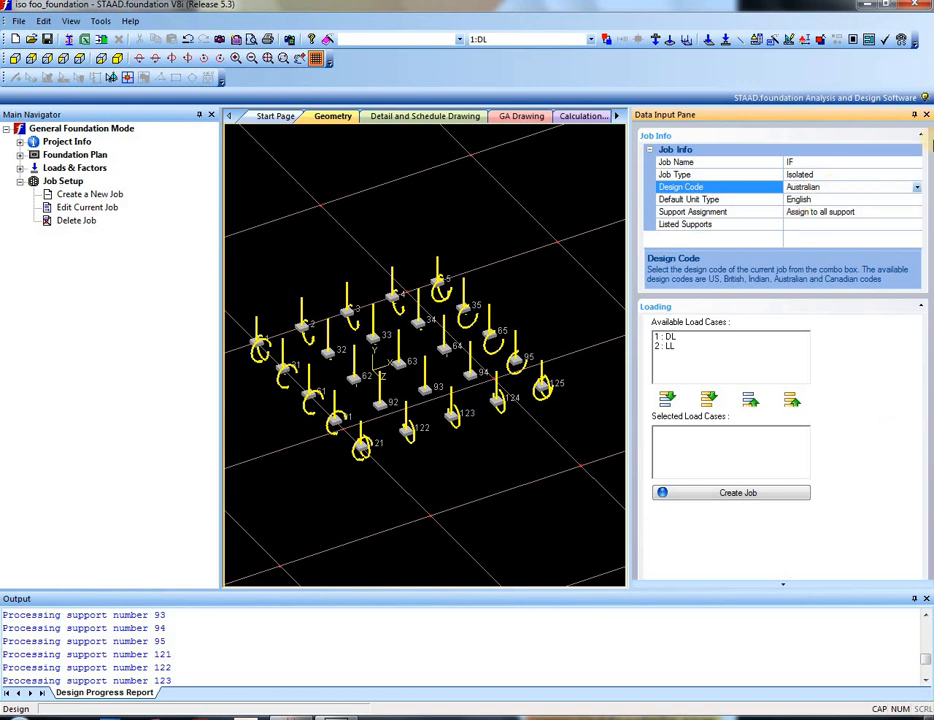
click(915, 187)
click(820, 220)
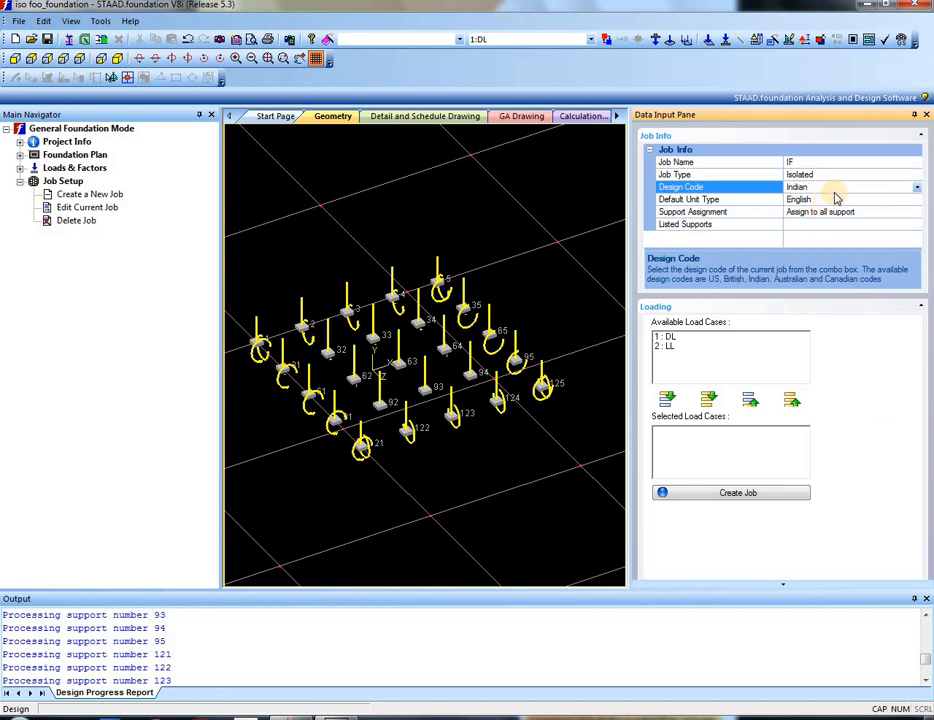
double_click(880, 200)
click(878, 210)
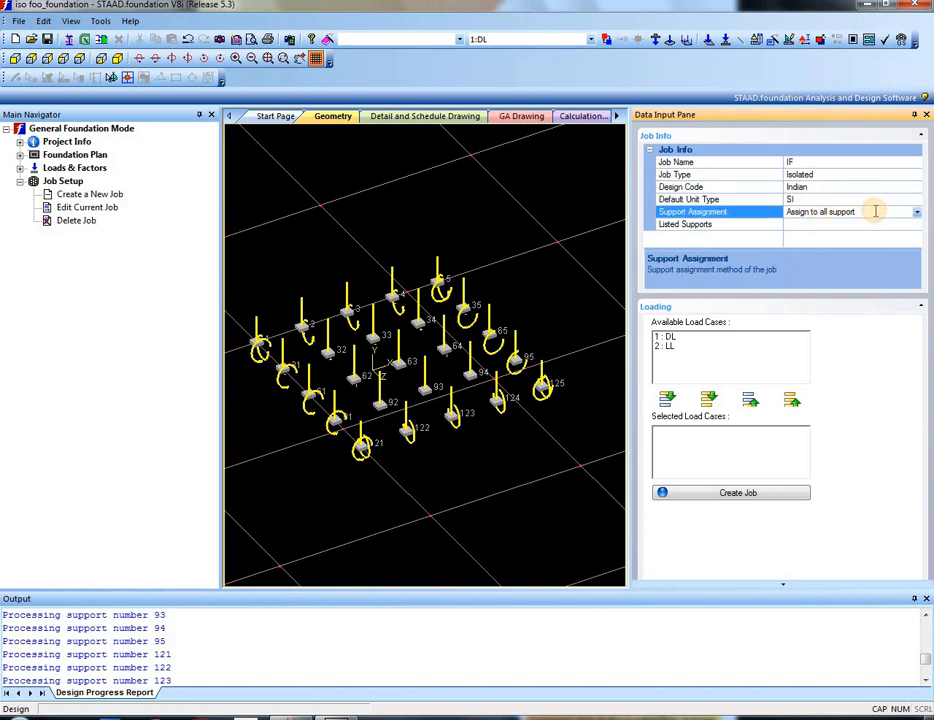
Step: Include load cases 1 DL and 2 LL in the job and create it
click(668, 339)
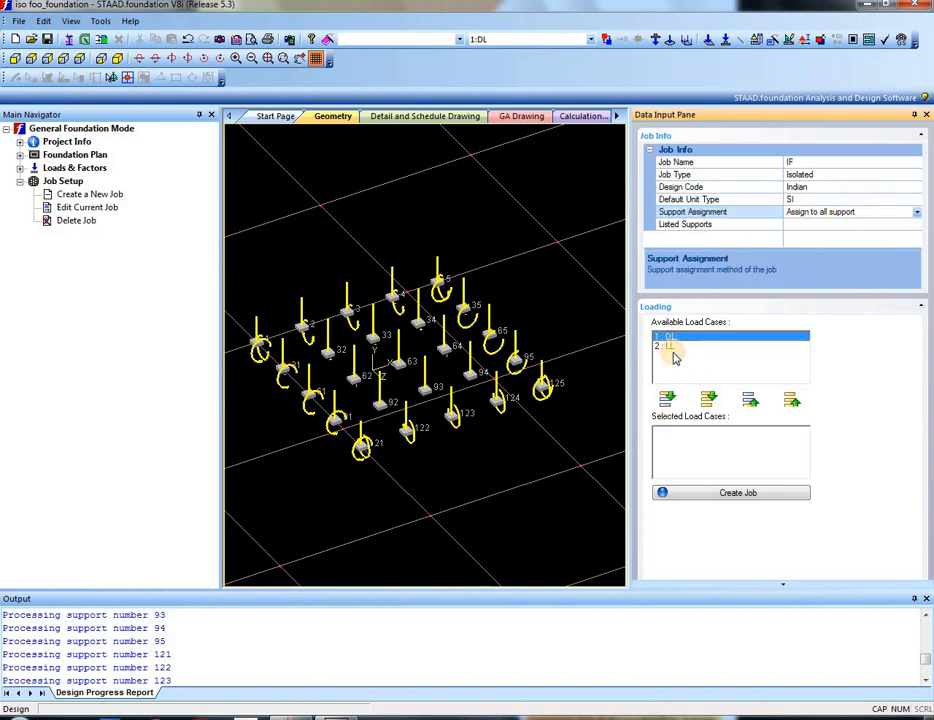
shift+click(670, 345)
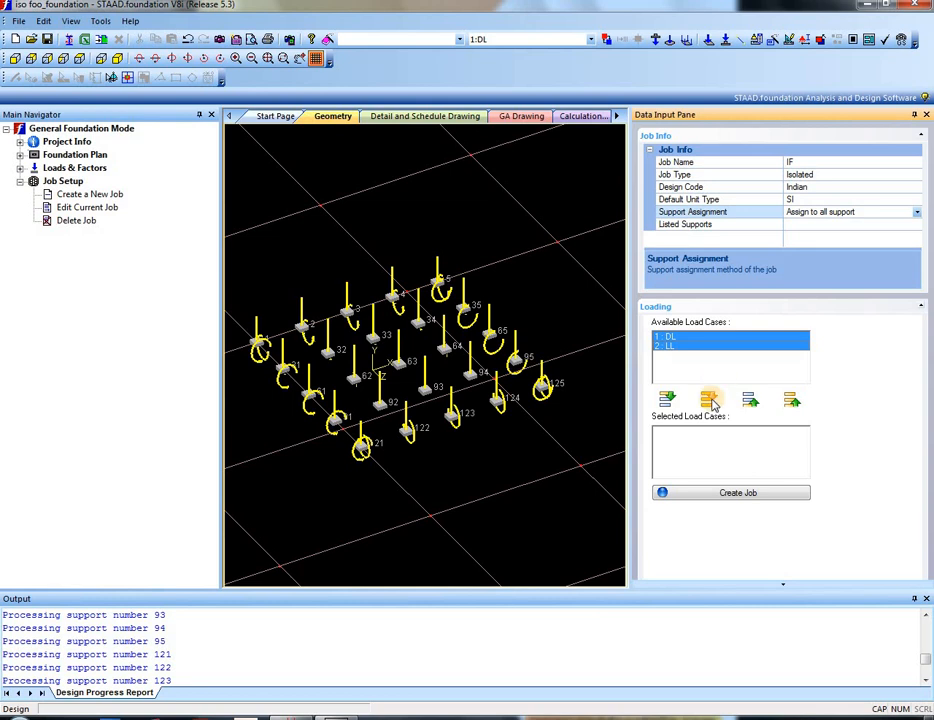
click(709, 399)
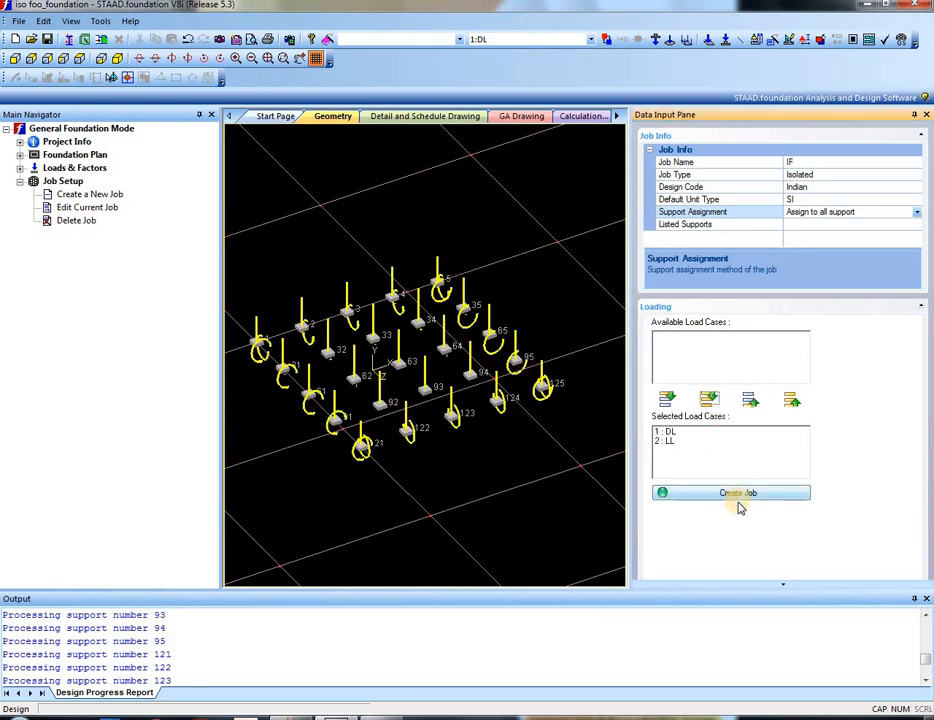
click(739, 493)
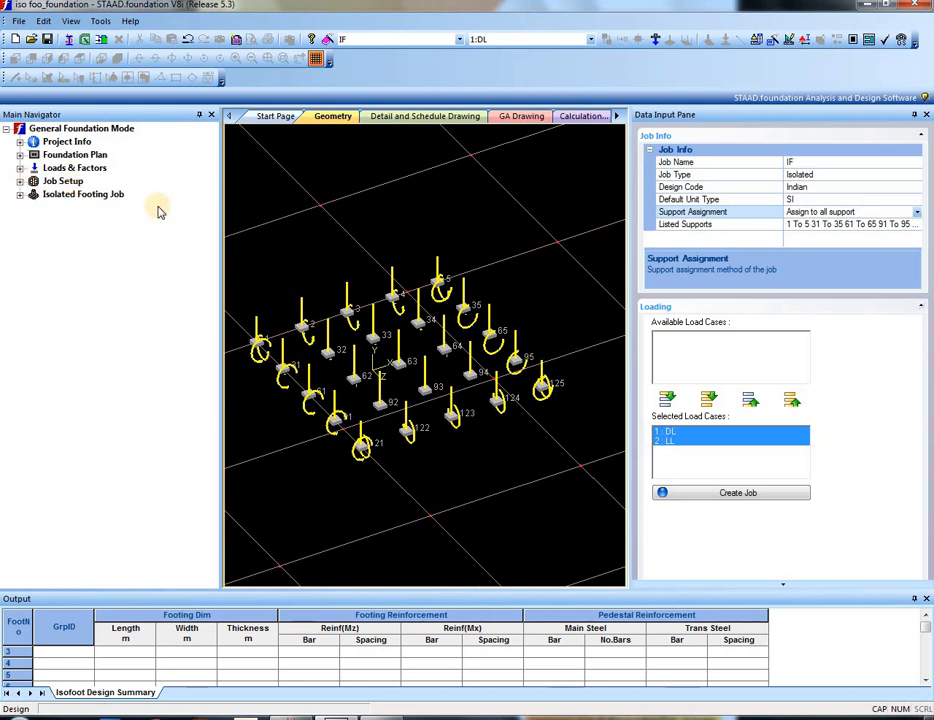
Step: Review the isolated footing job's concrete, soil, geometry and sliding parameters, and run its analysis and design
click(21, 195)
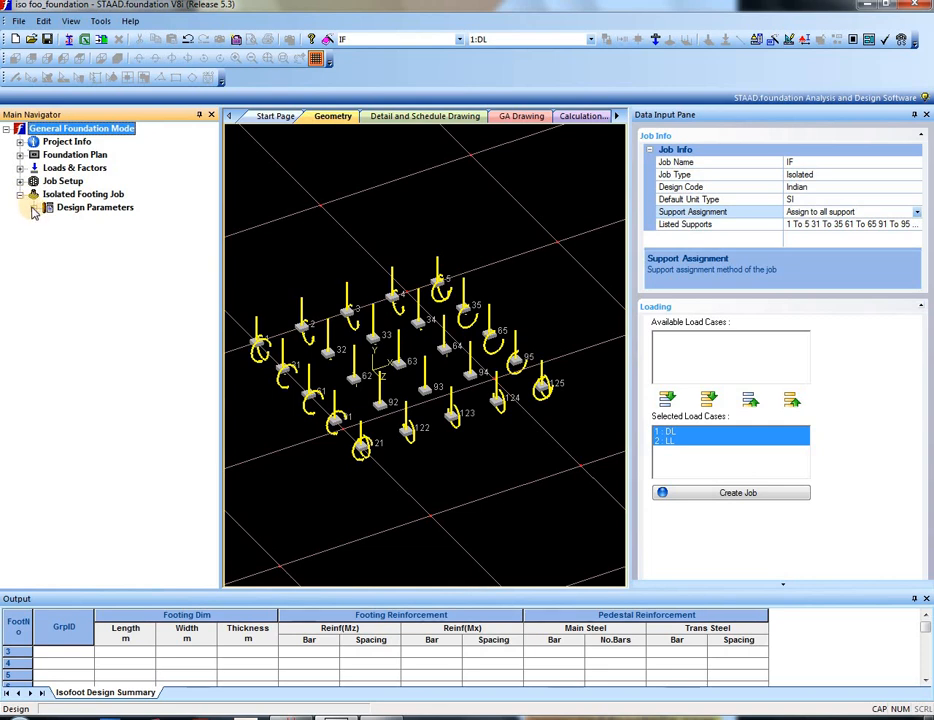
click(34, 207)
click(90, 222)
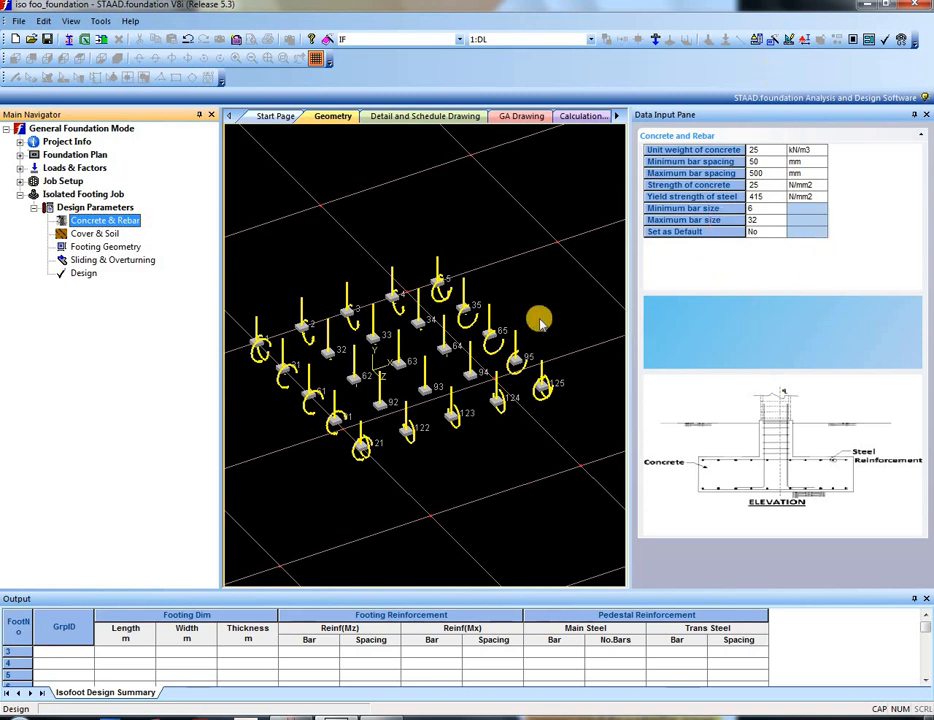
click(101, 234)
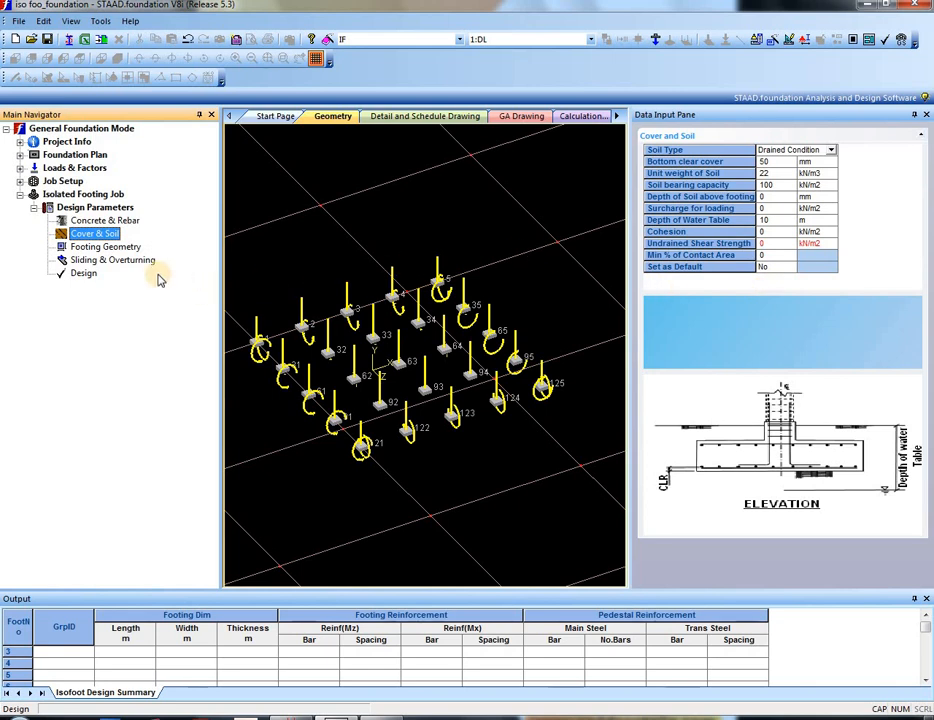
click(126, 246)
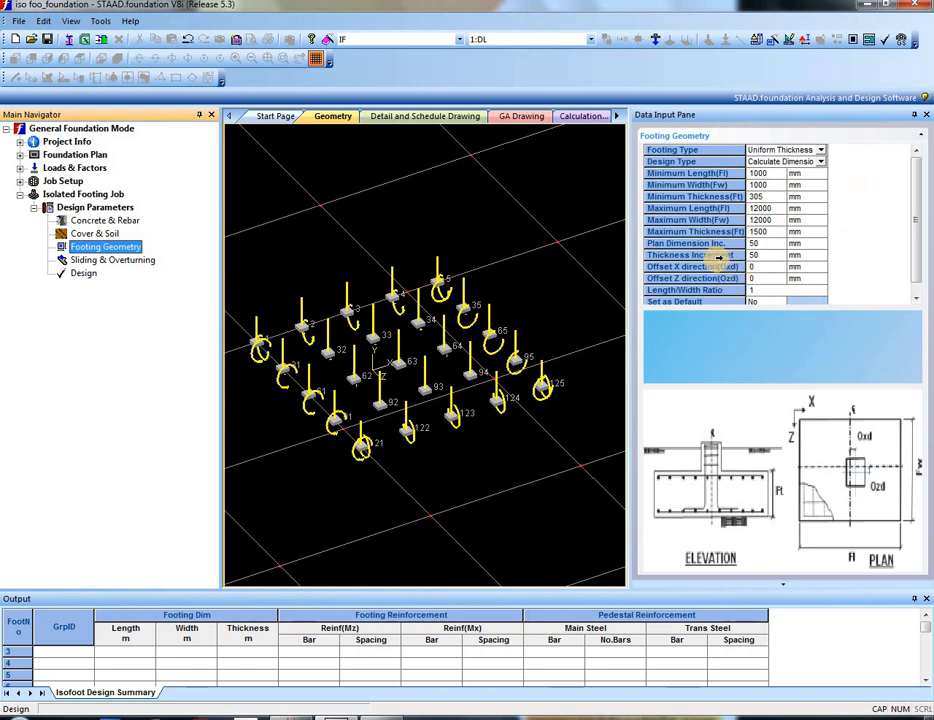
click(128, 262)
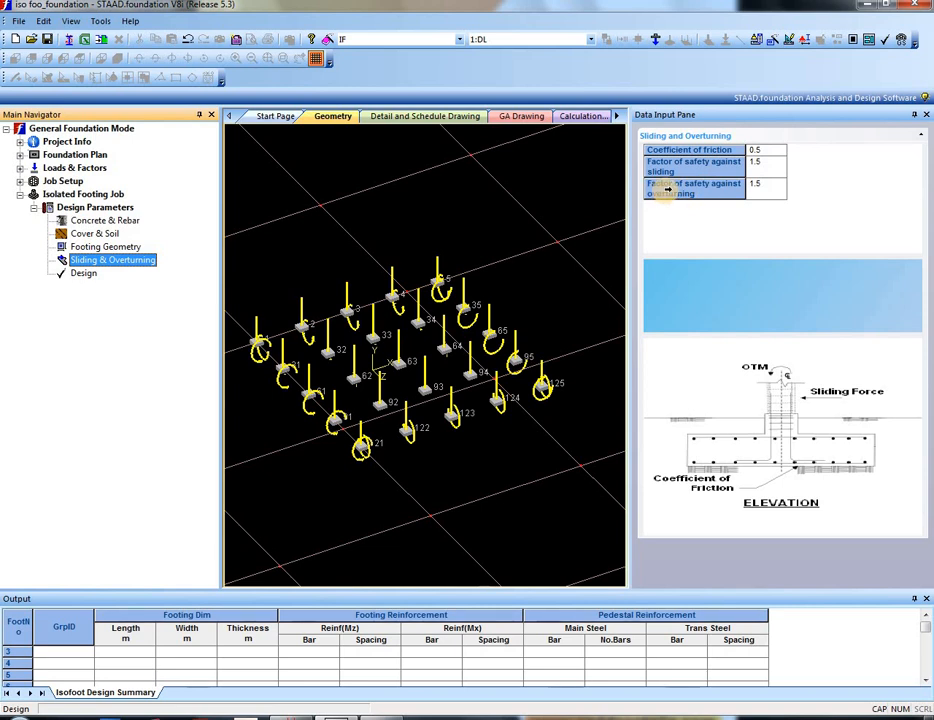
click(77, 276)
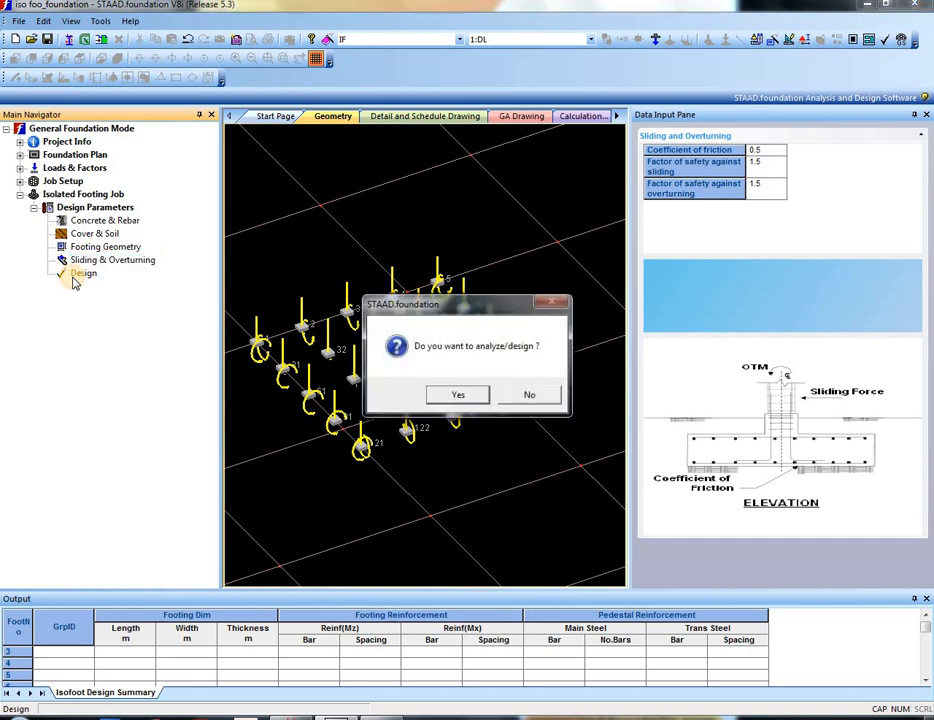
click(455, 396)
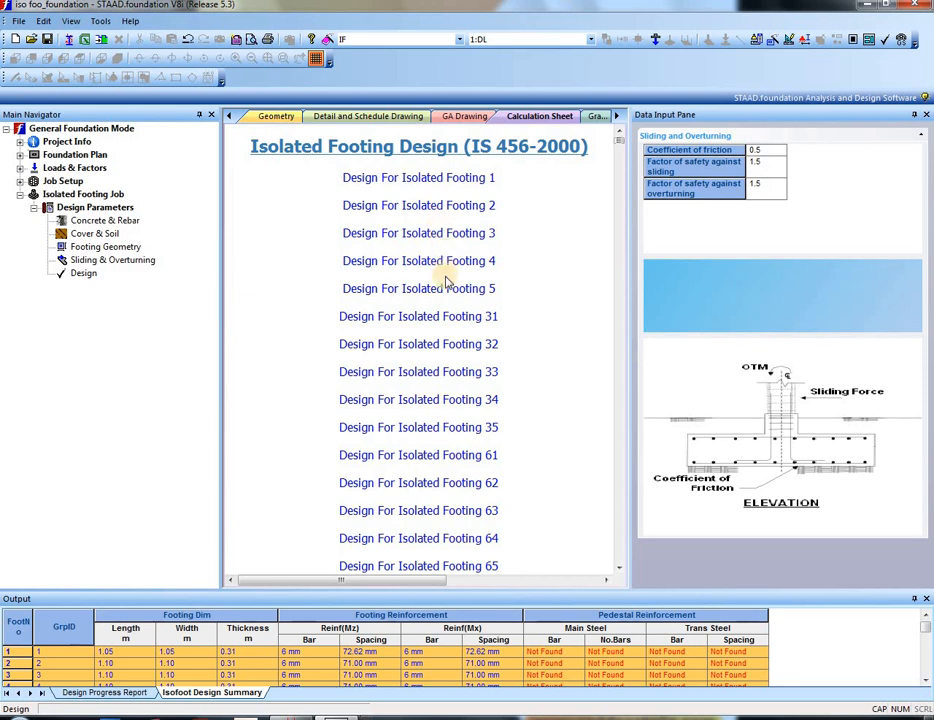
Step: Examine the calculation sheet of Isolated Footing 1, including footing size, column dimensions, rebar, soil properties and load combinations
click(434, 186)
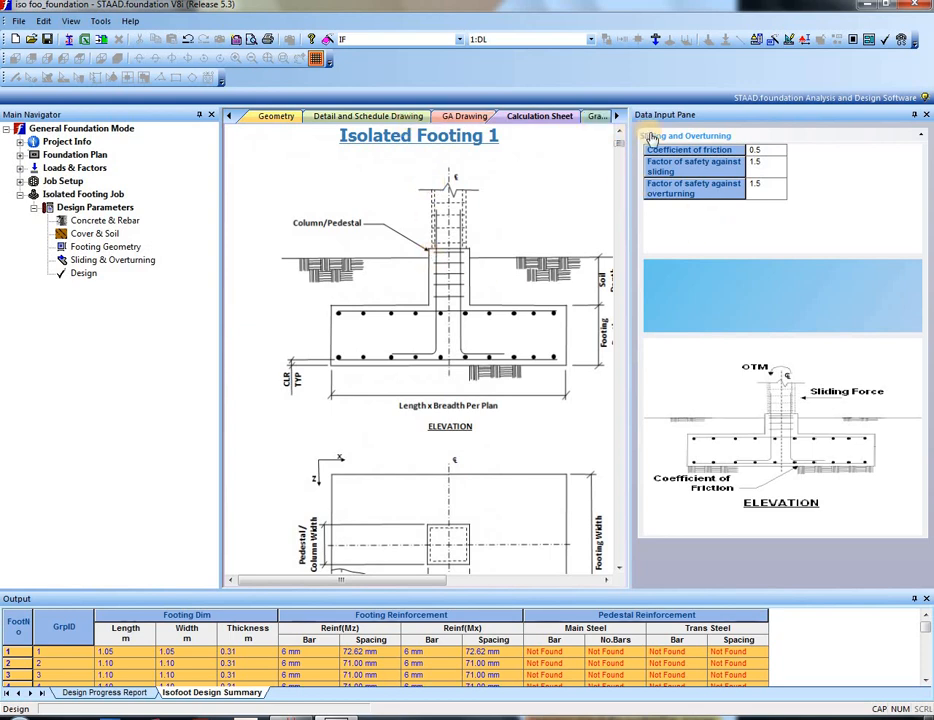
mouse_move(620, 146)
mouse_down()
mouse_move(621, 220)
mouse_move(644, 213)
mouse_move(652, 194)
mouse_up()
scroll(597, 256, down, 2)
scroll(597, 259, down, 3)
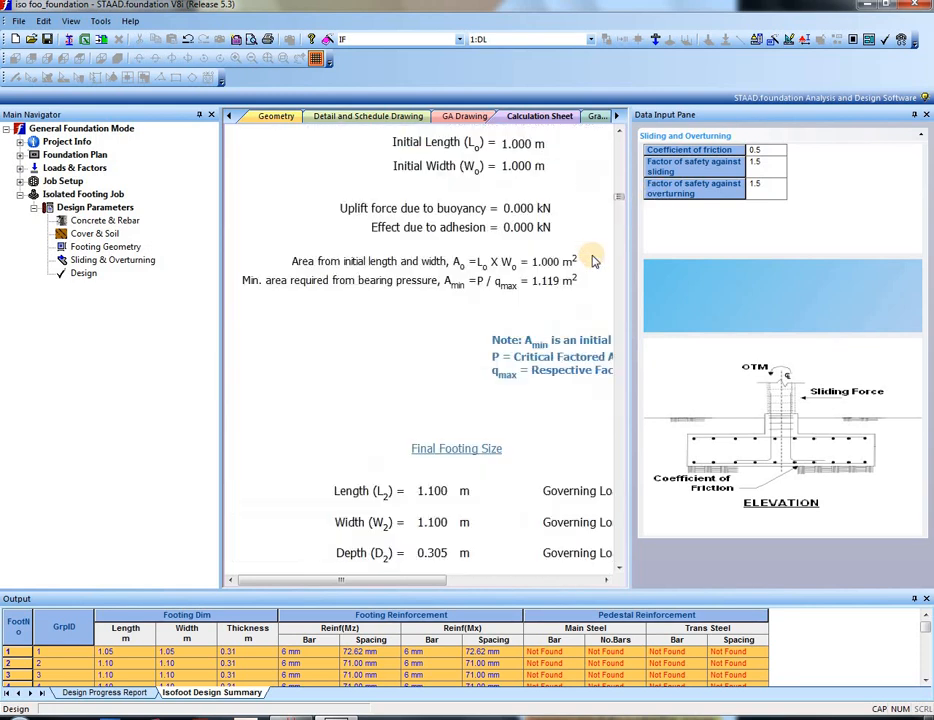
scroll(593, 258, up, 7)
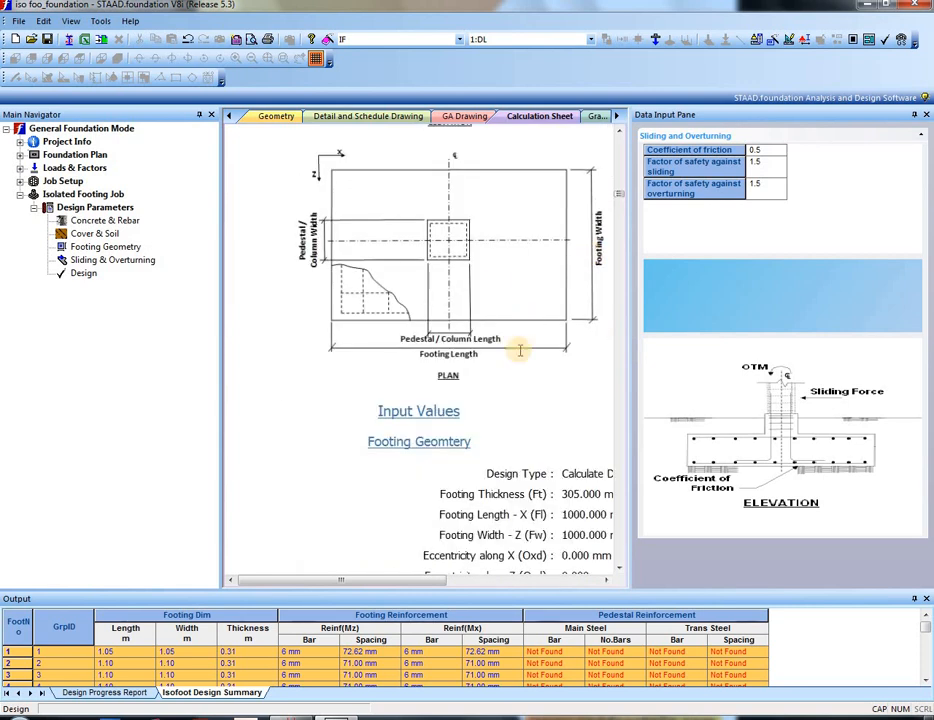
scroll(522, 349, down, 6)
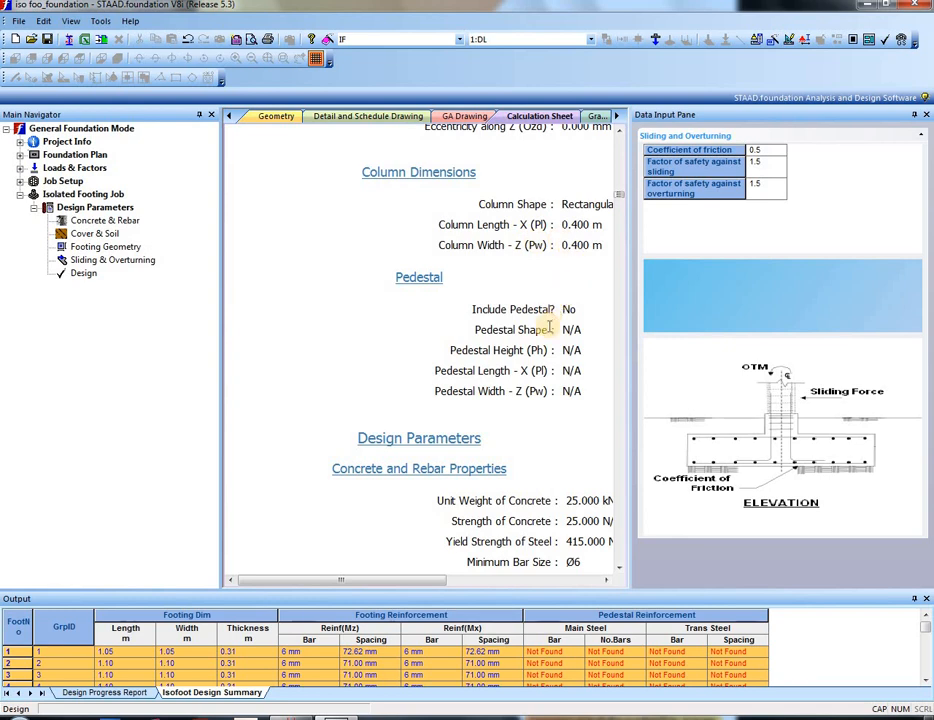
scroll(470, 447, down, 3)
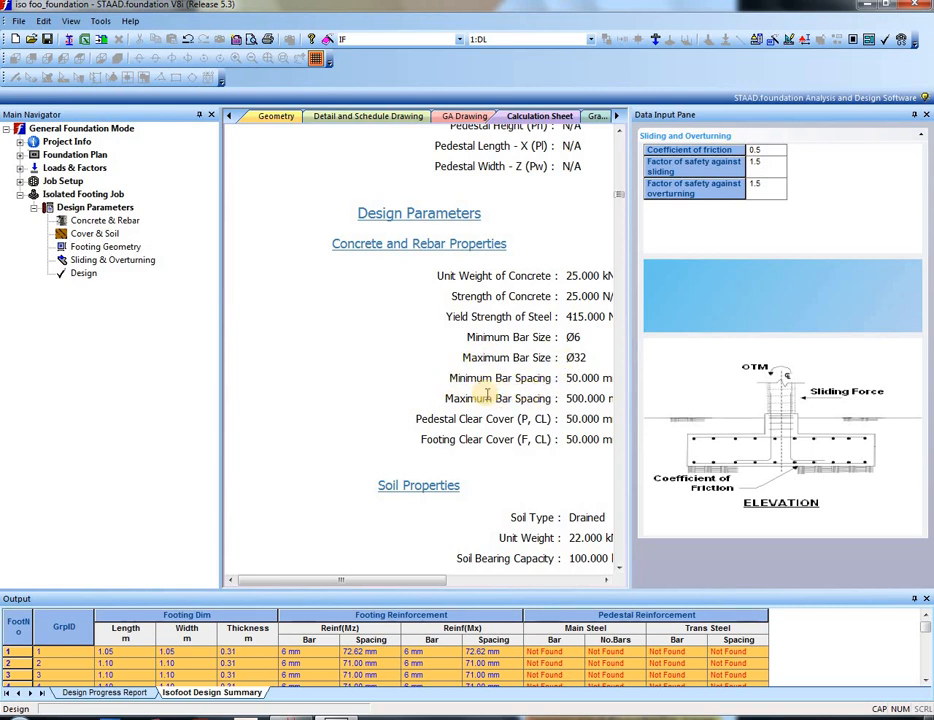
scroll(547, 407, down, 10)
scroll(547, 407, up, 2)
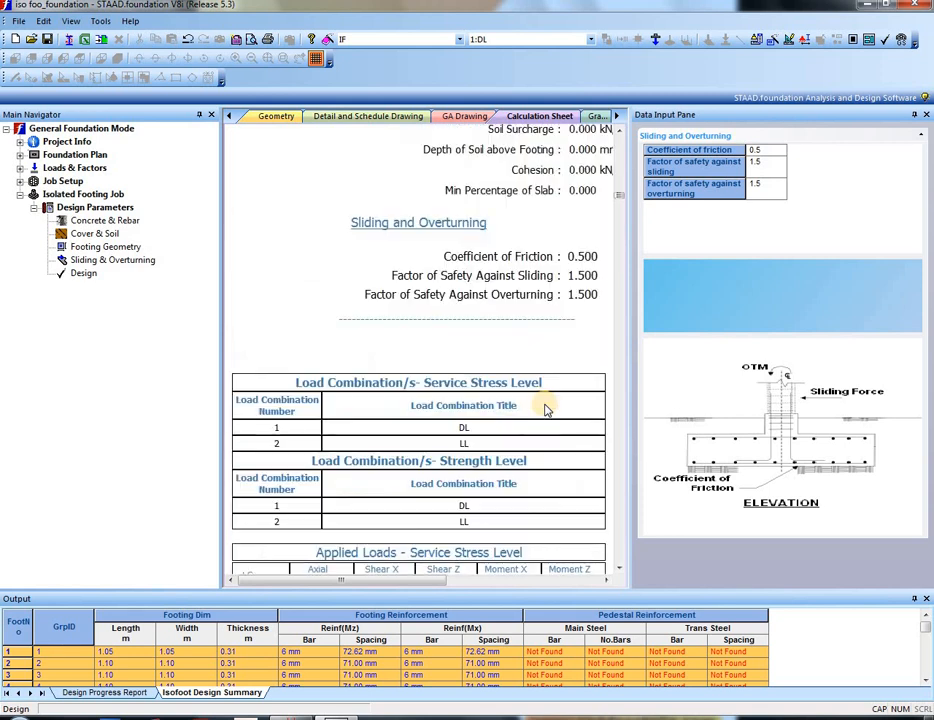
scroll(484, 330, up, 3)
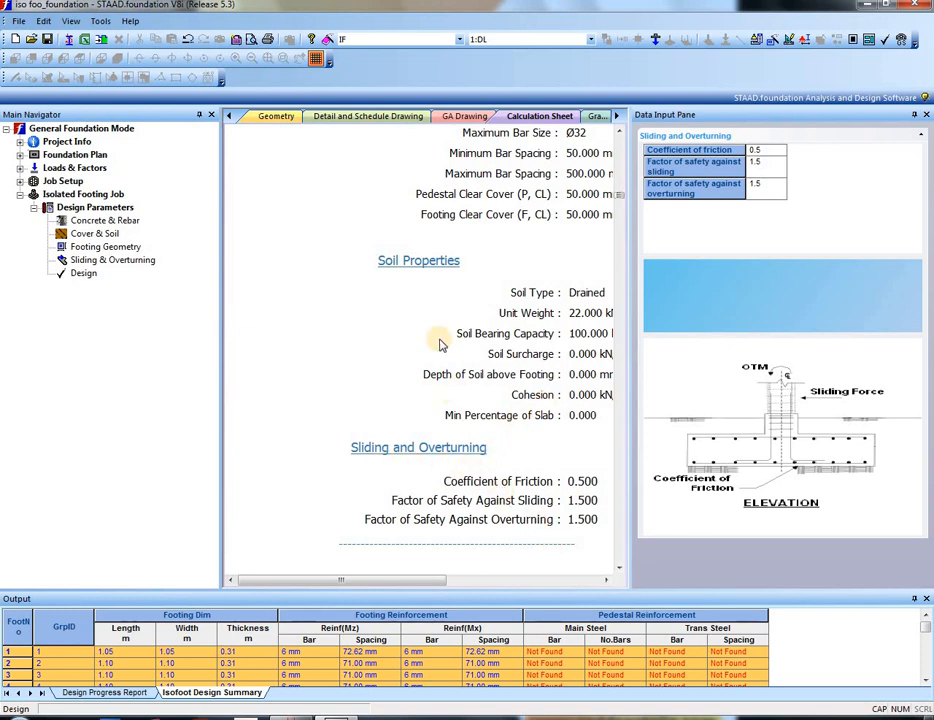
Step: Open the footing schedule drawing and inspect the footing's elevation and plan details up close
click(363, 117)
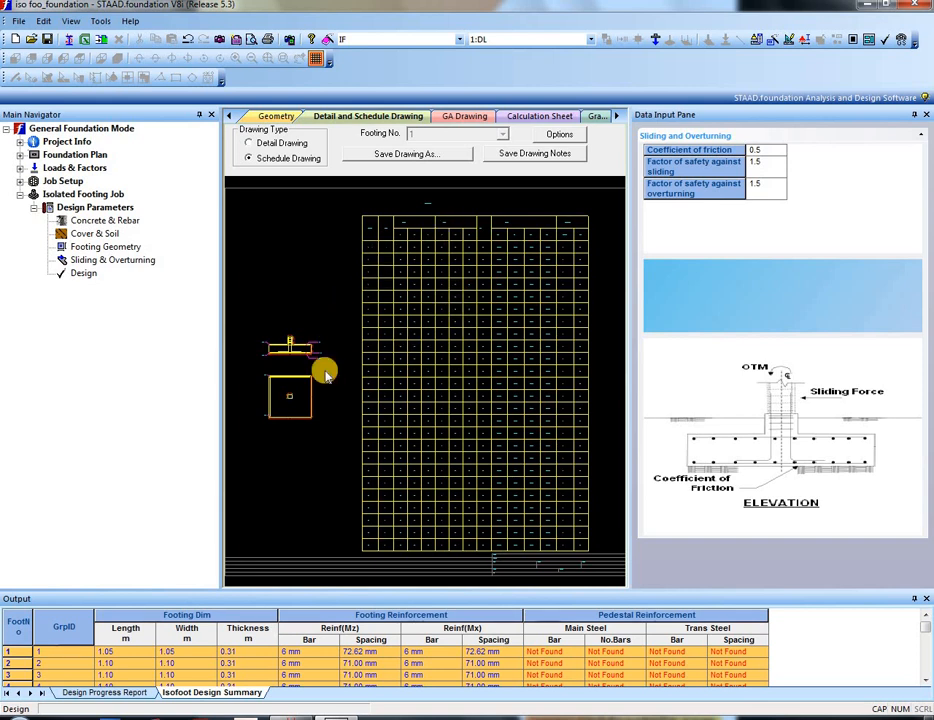
scroll(292, 392, down, 2)
scroll(292, 397, up, 4)
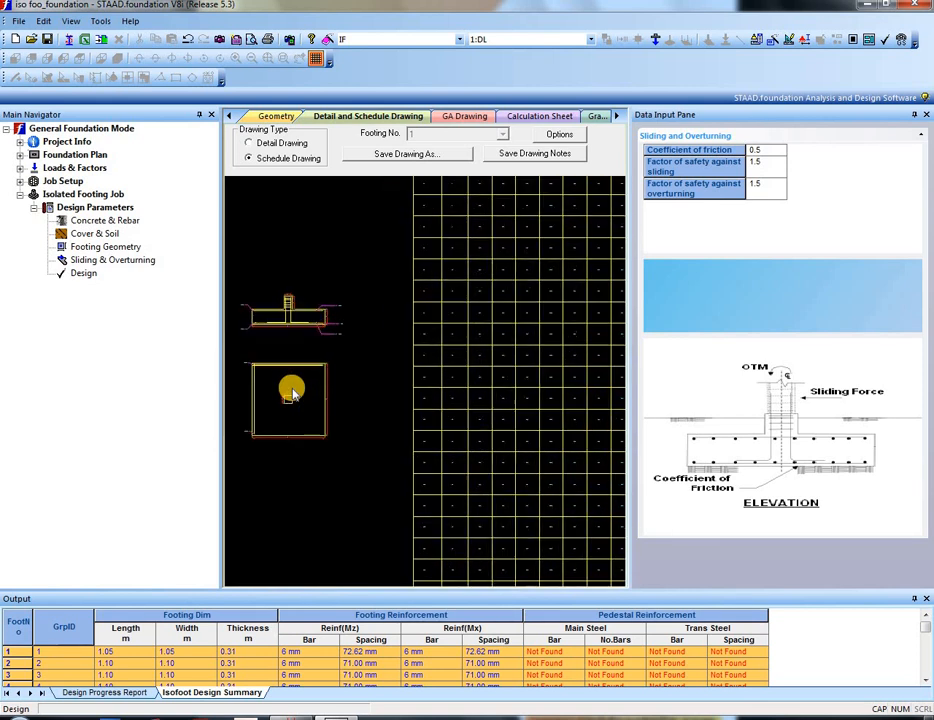
scroll(322, 250, up, 2)
middle_drag(322, 248, 464, 318)
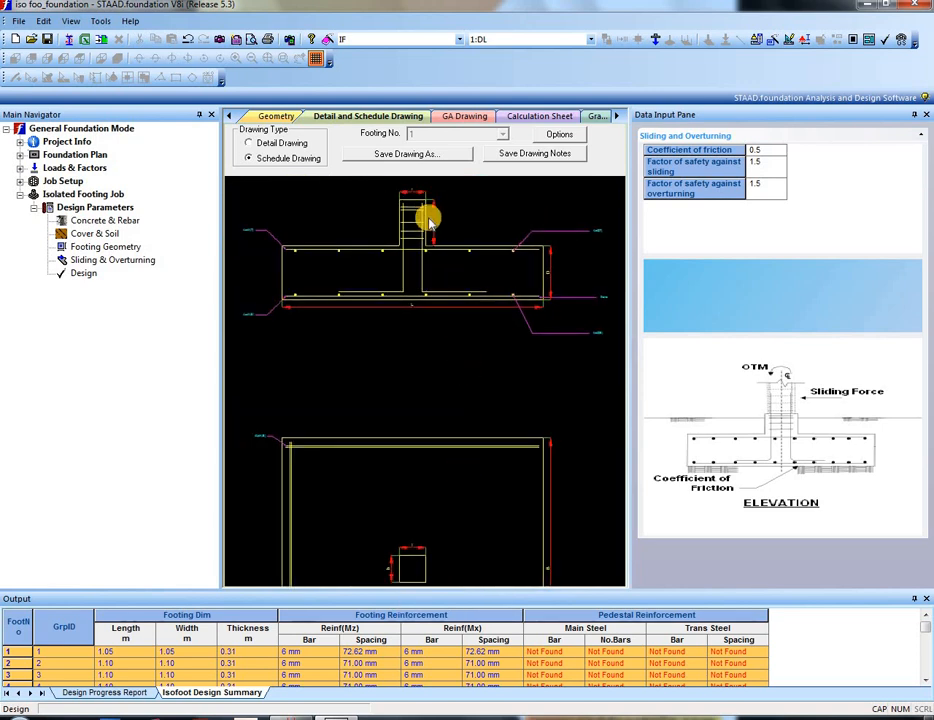
Step: Switch to the detail drawing of footing 1 and inspect its plan dimensions and reinforcement up close, dismissing the Windows color scheme prompt
click(273, 144)
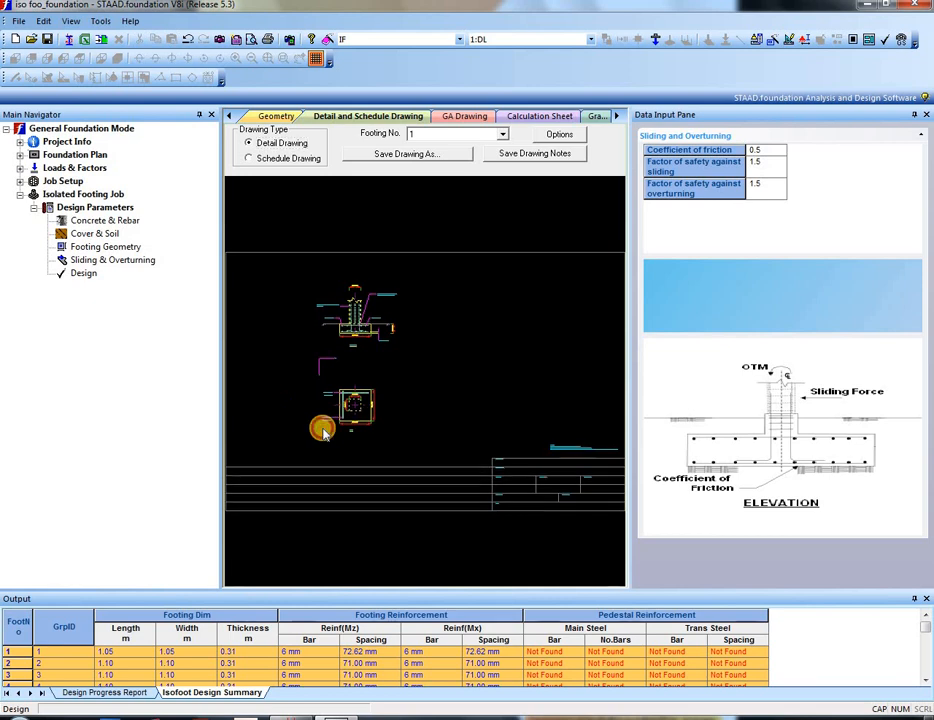
scroll(323, 431, down, 2)
scroll(330, 416, up, 2)
scroll(345, 402, up, 5)
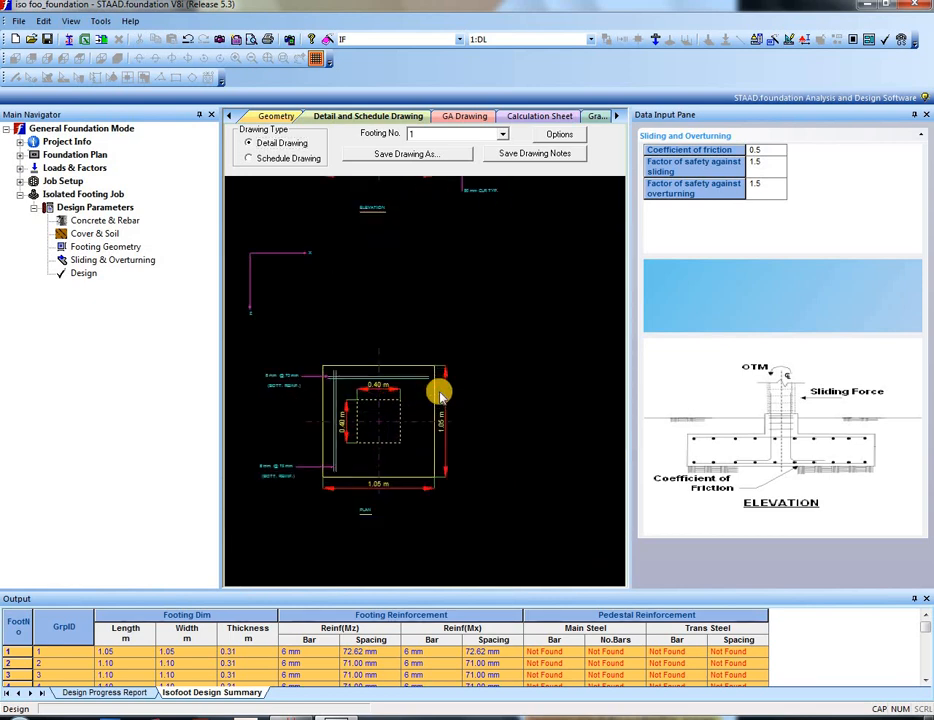
middle_drag(424, 386, 445, 383)
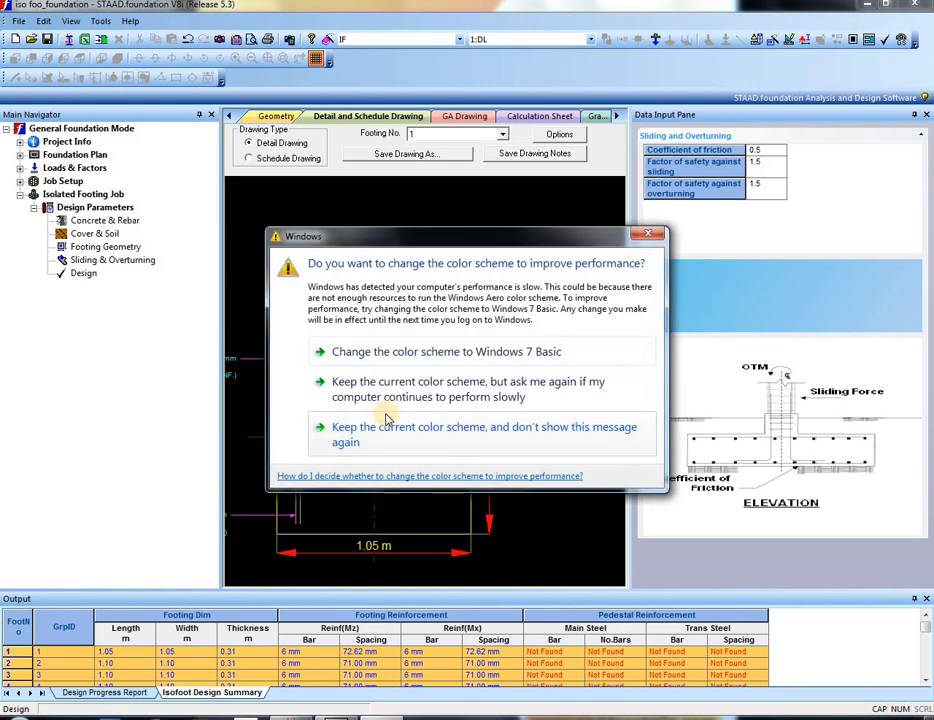
click(648, 234)
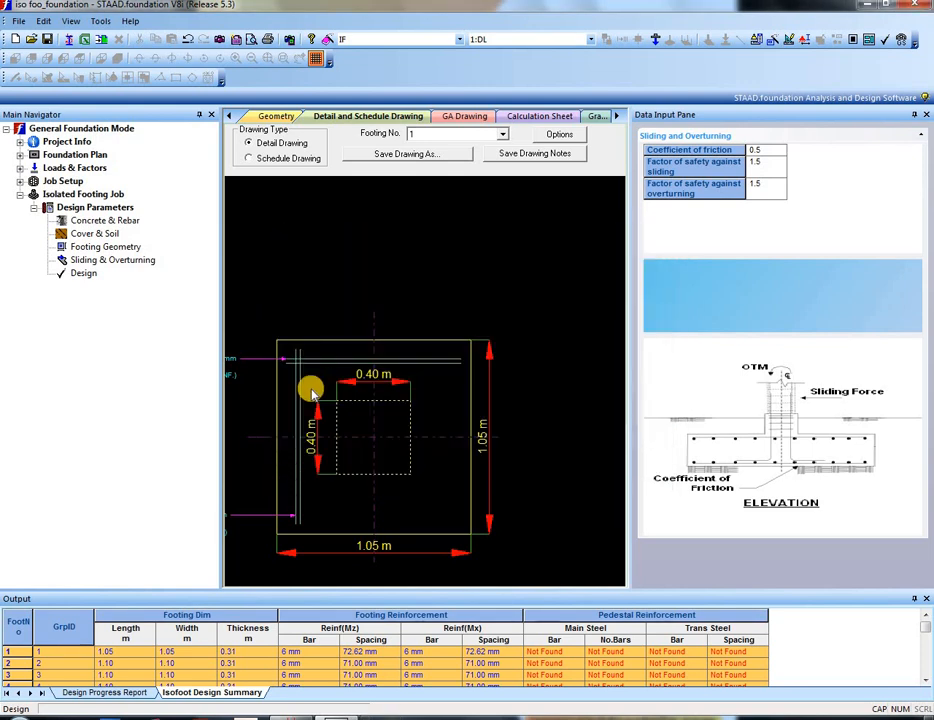
scroll(305, 383, down, 4)
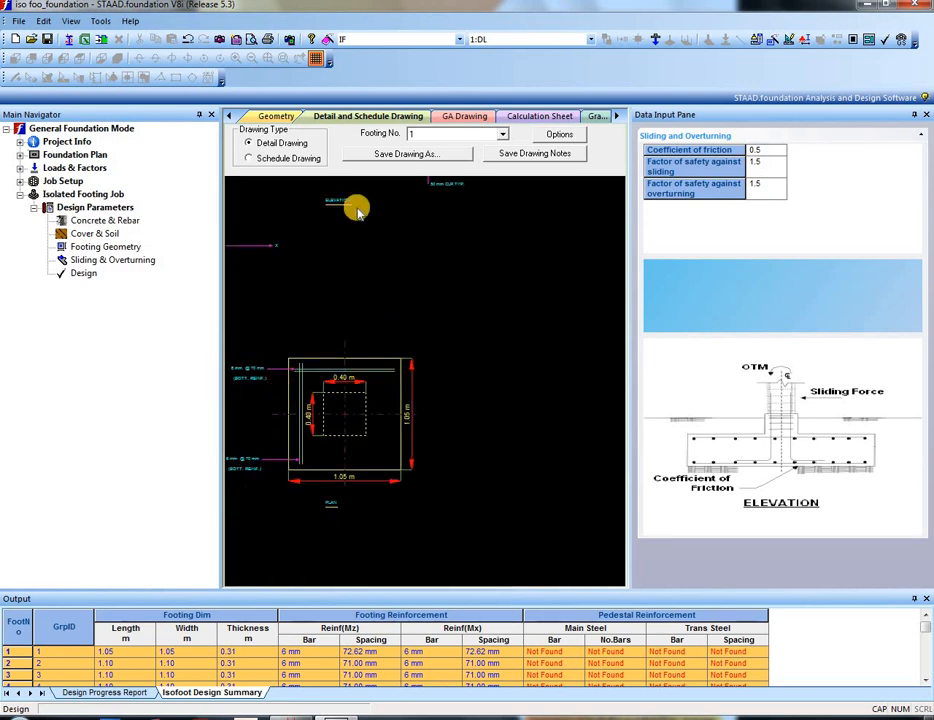
Step: View the general arrangement drawing of all the footings, and return to the footing calculation sheet
click(462, 117)
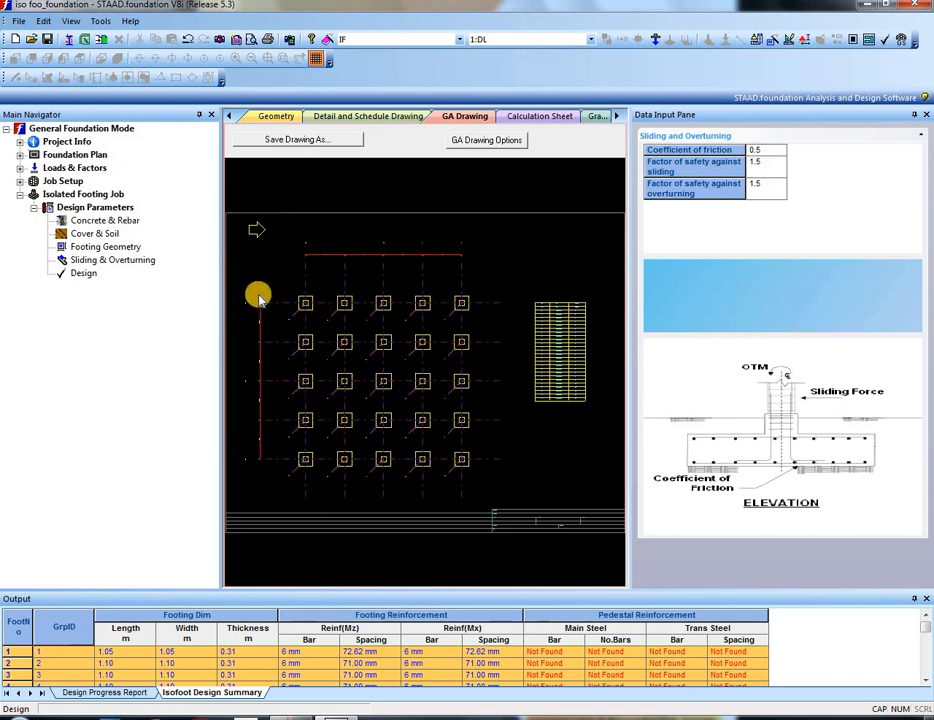
click(539, 116)
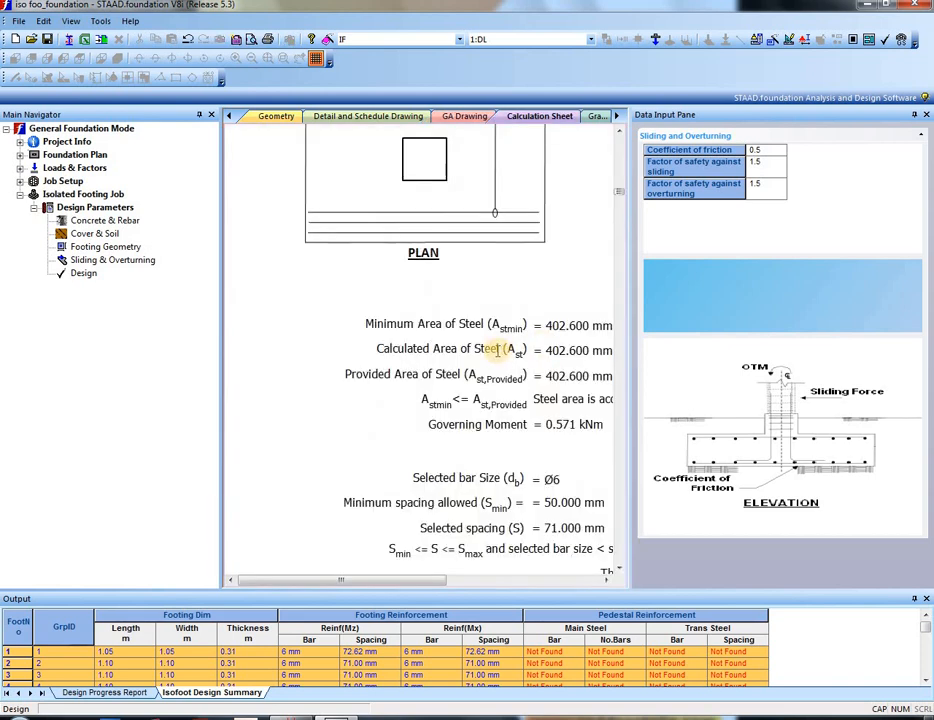